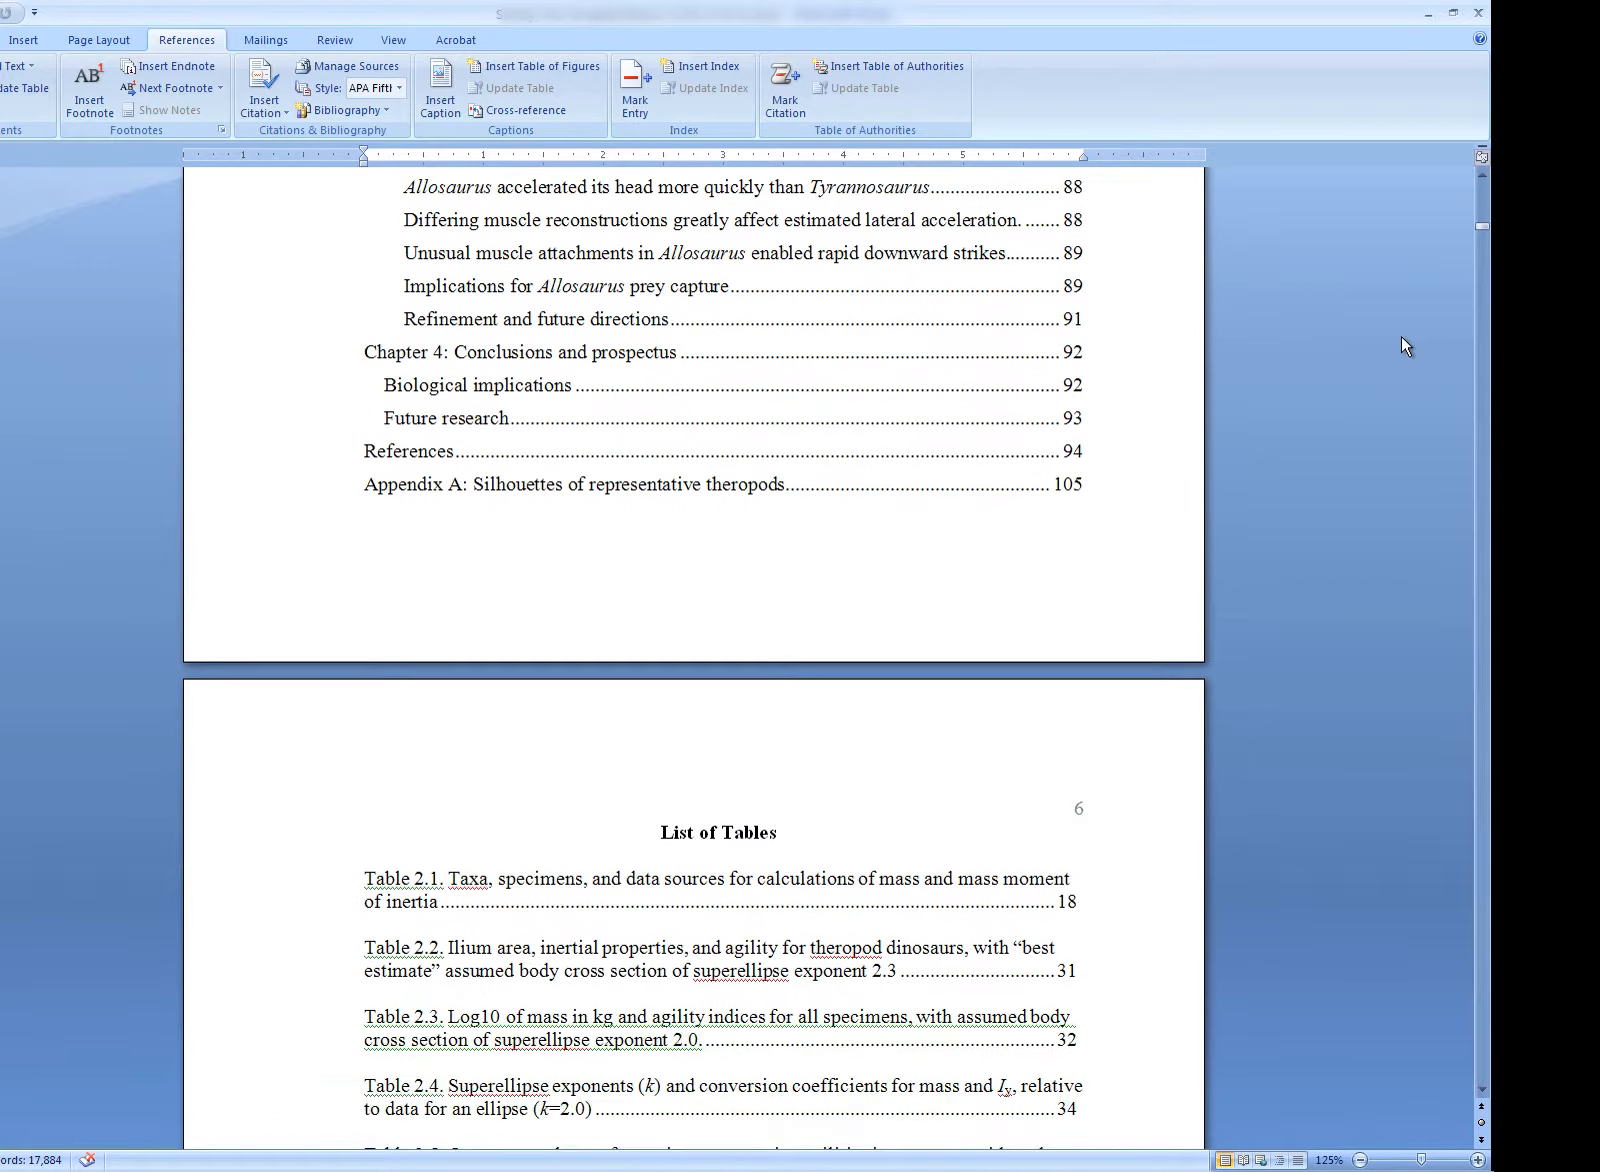
# Add a right-aligned line reading "Page" between the Table of Contents heading and the Abstract entry
pyautogui.scroll(3, 1401, 336)
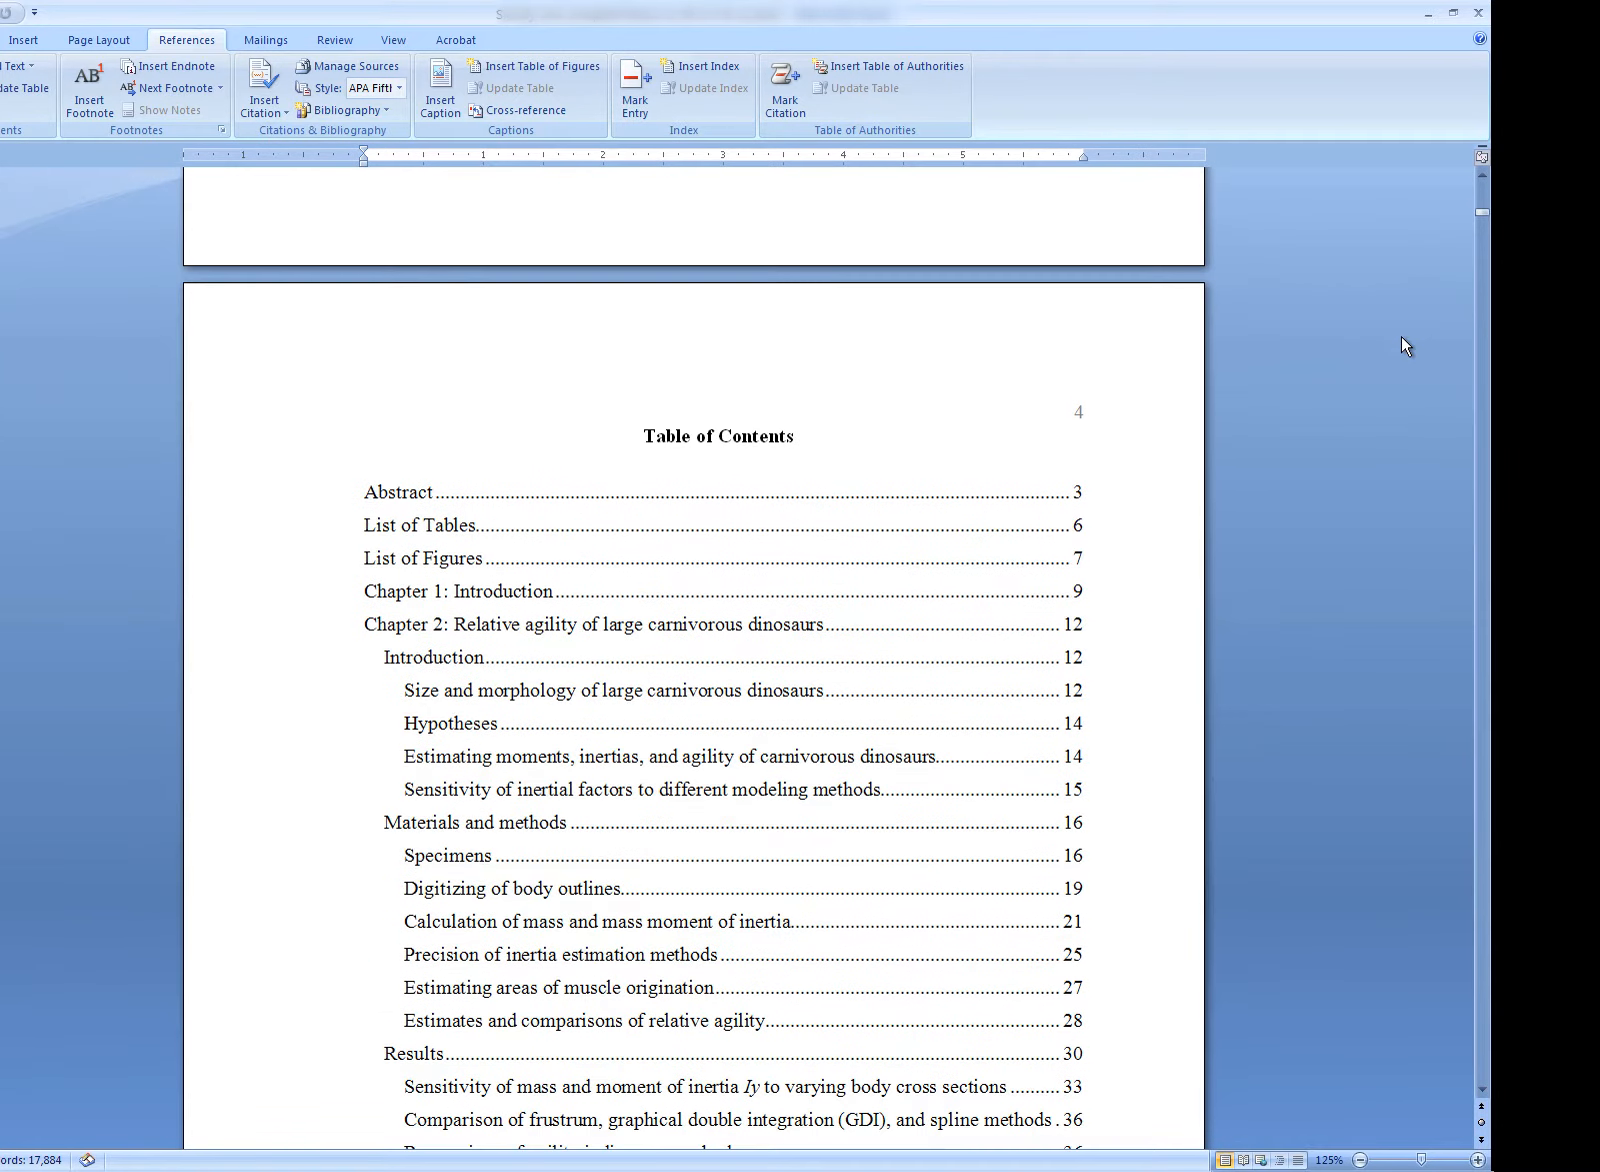
pyautogui.scroll(-2, 1401, 336)
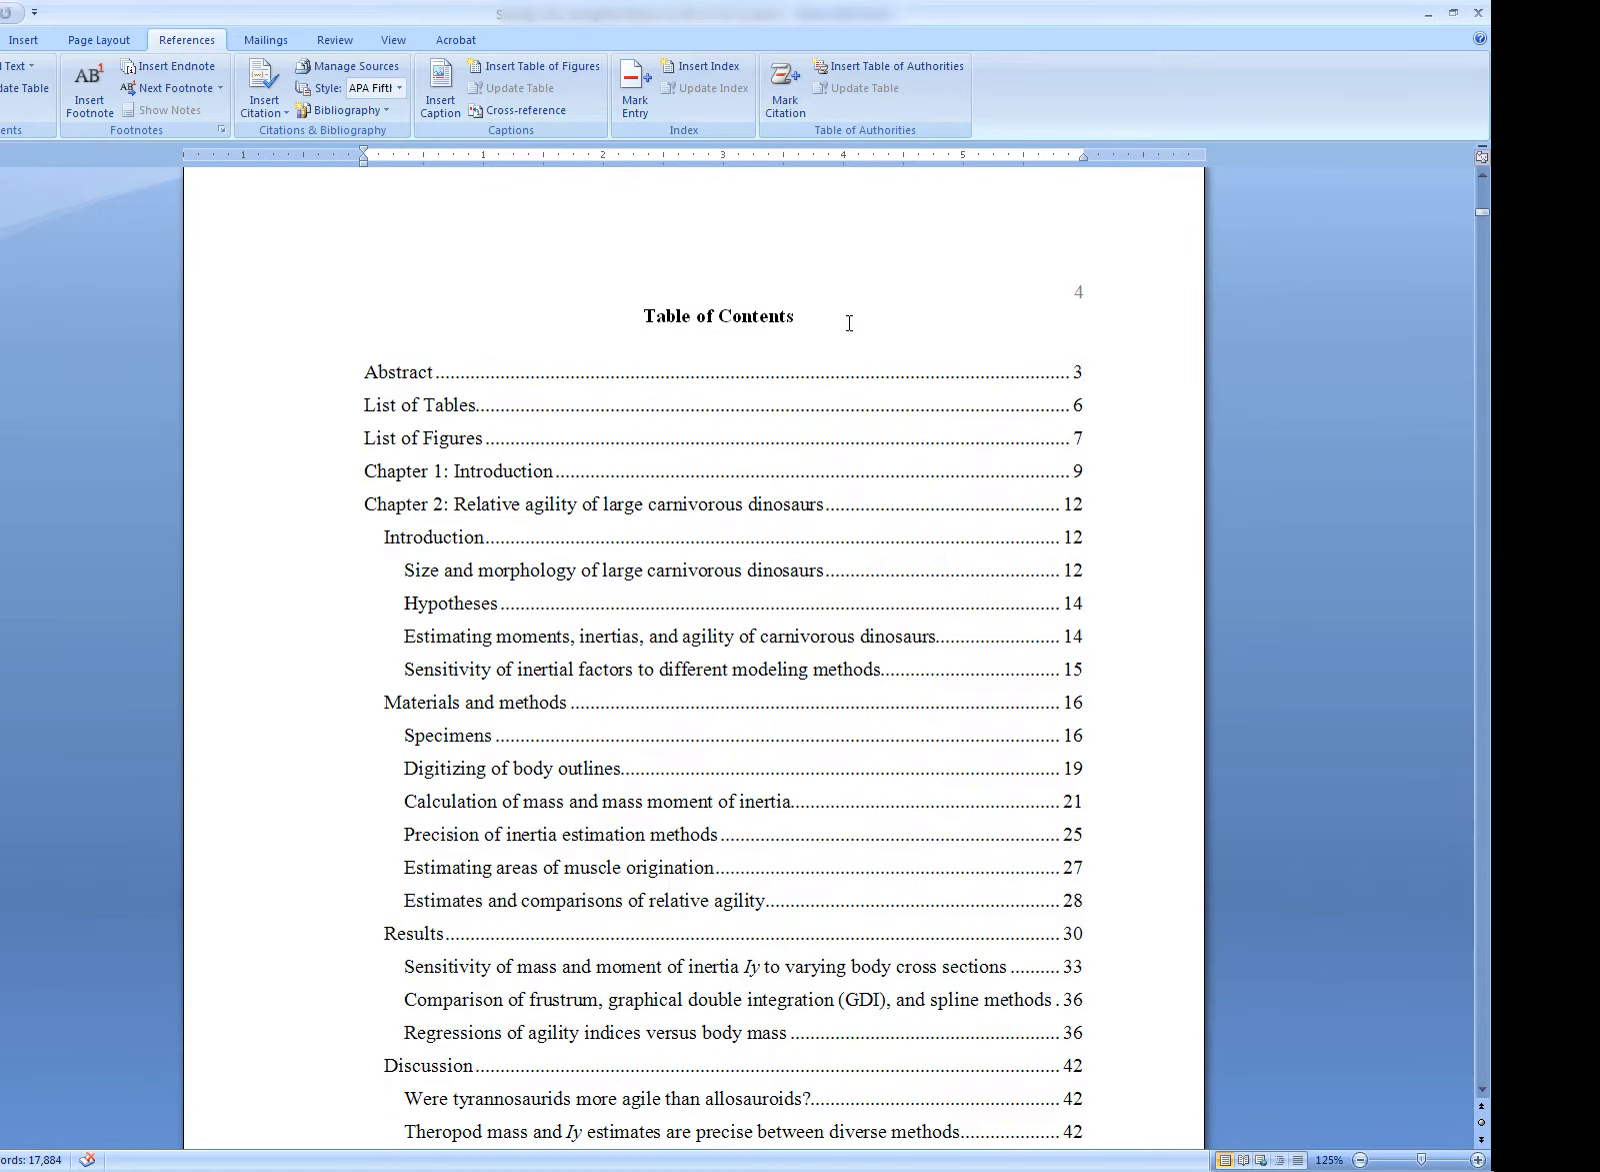
pyautogui.click(328, 347)
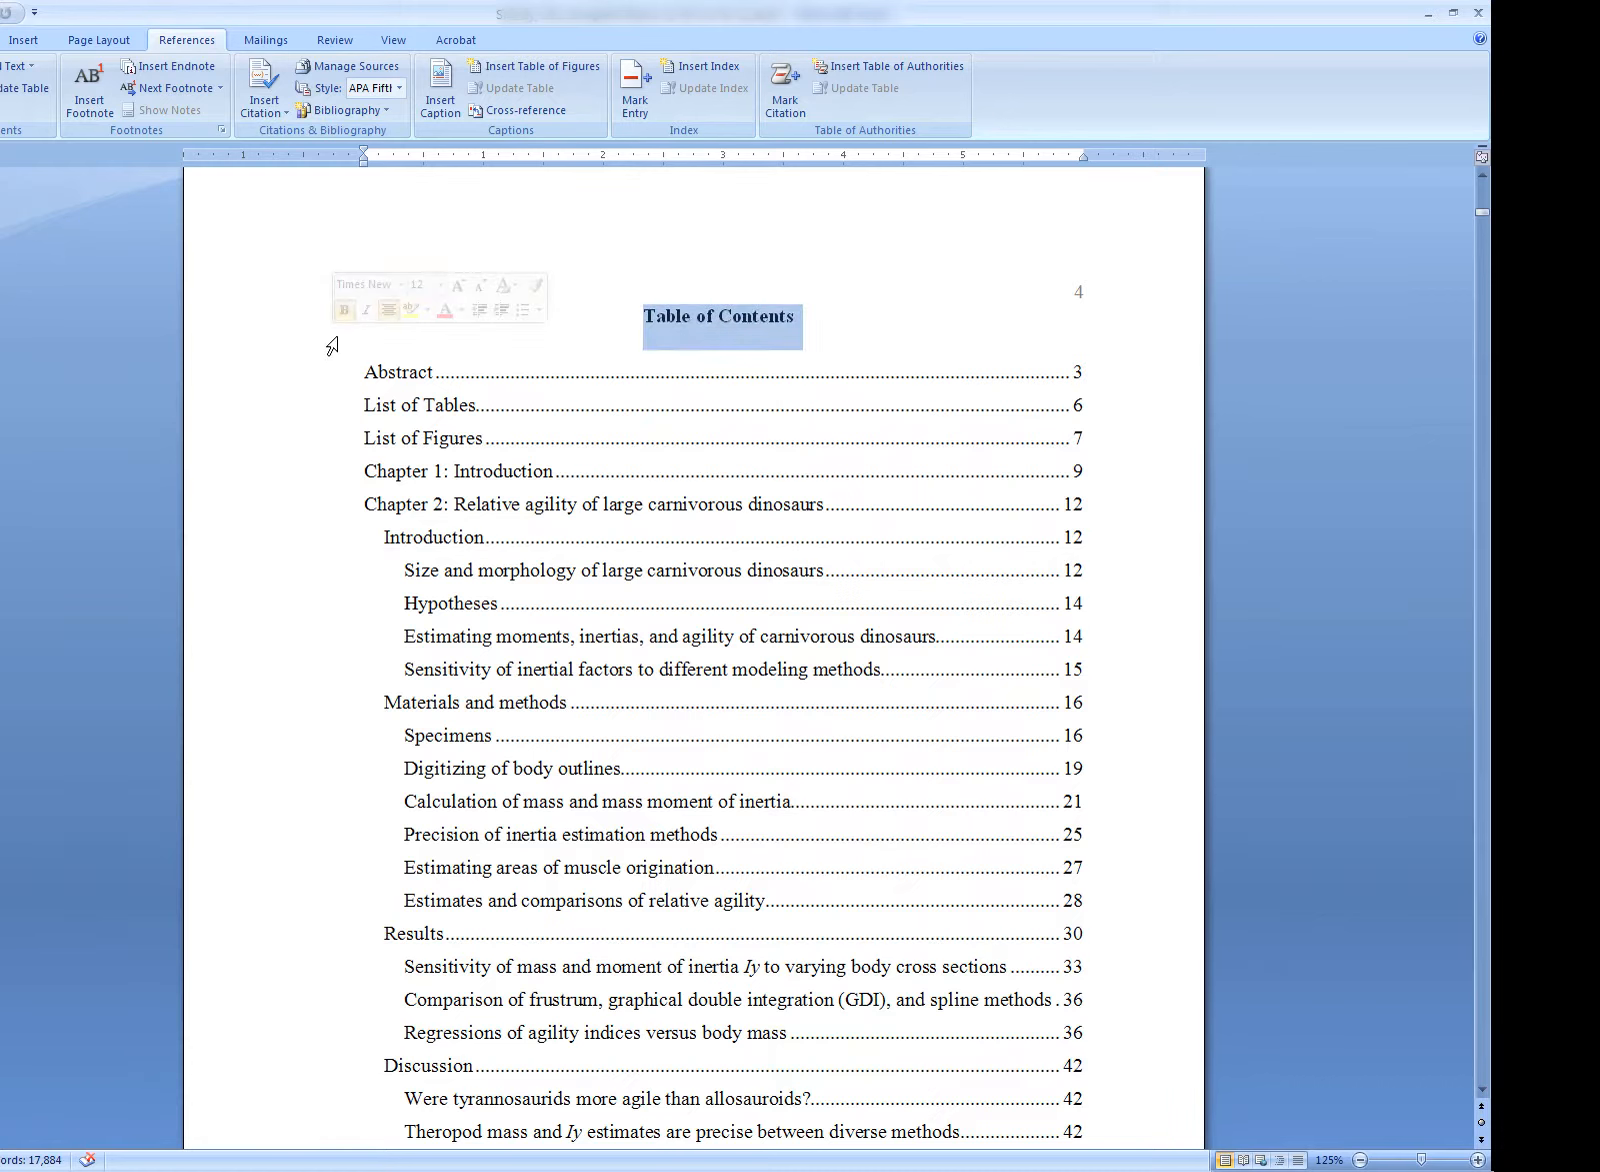
pyautogui.press('Right')
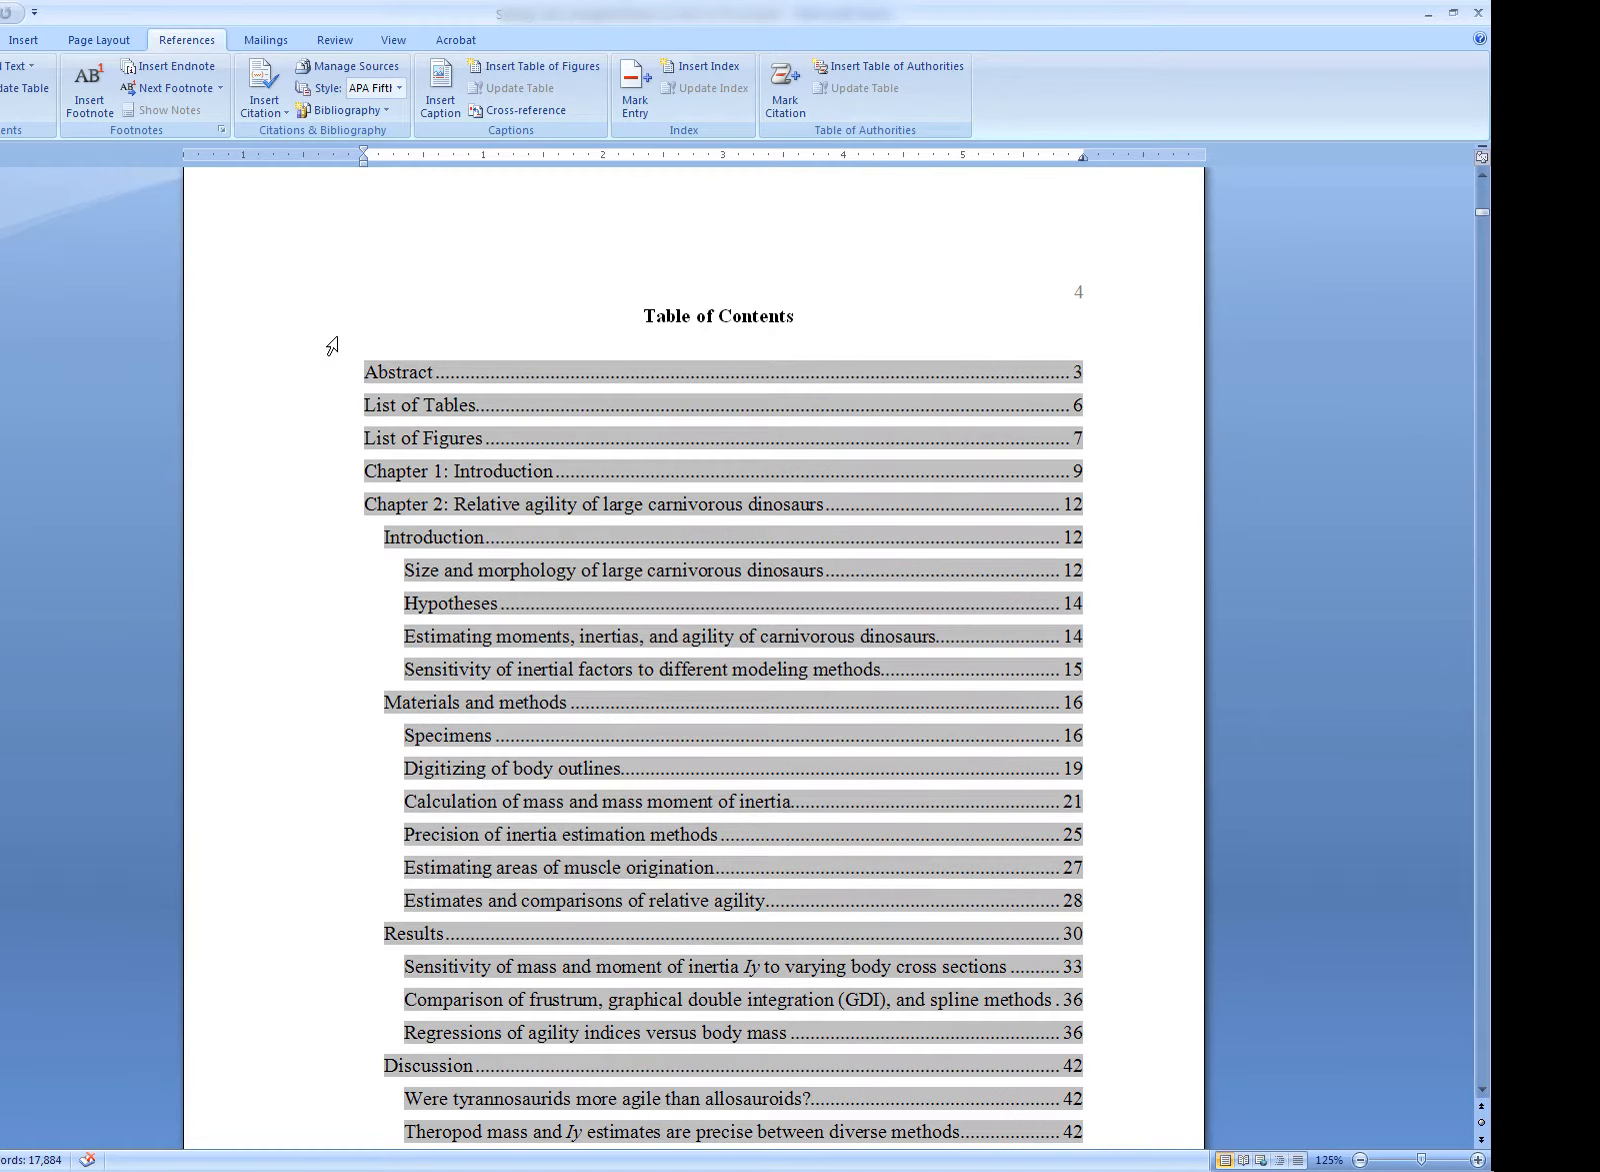
pyautogui.press('Return')
pyautogui.click(365, 372)
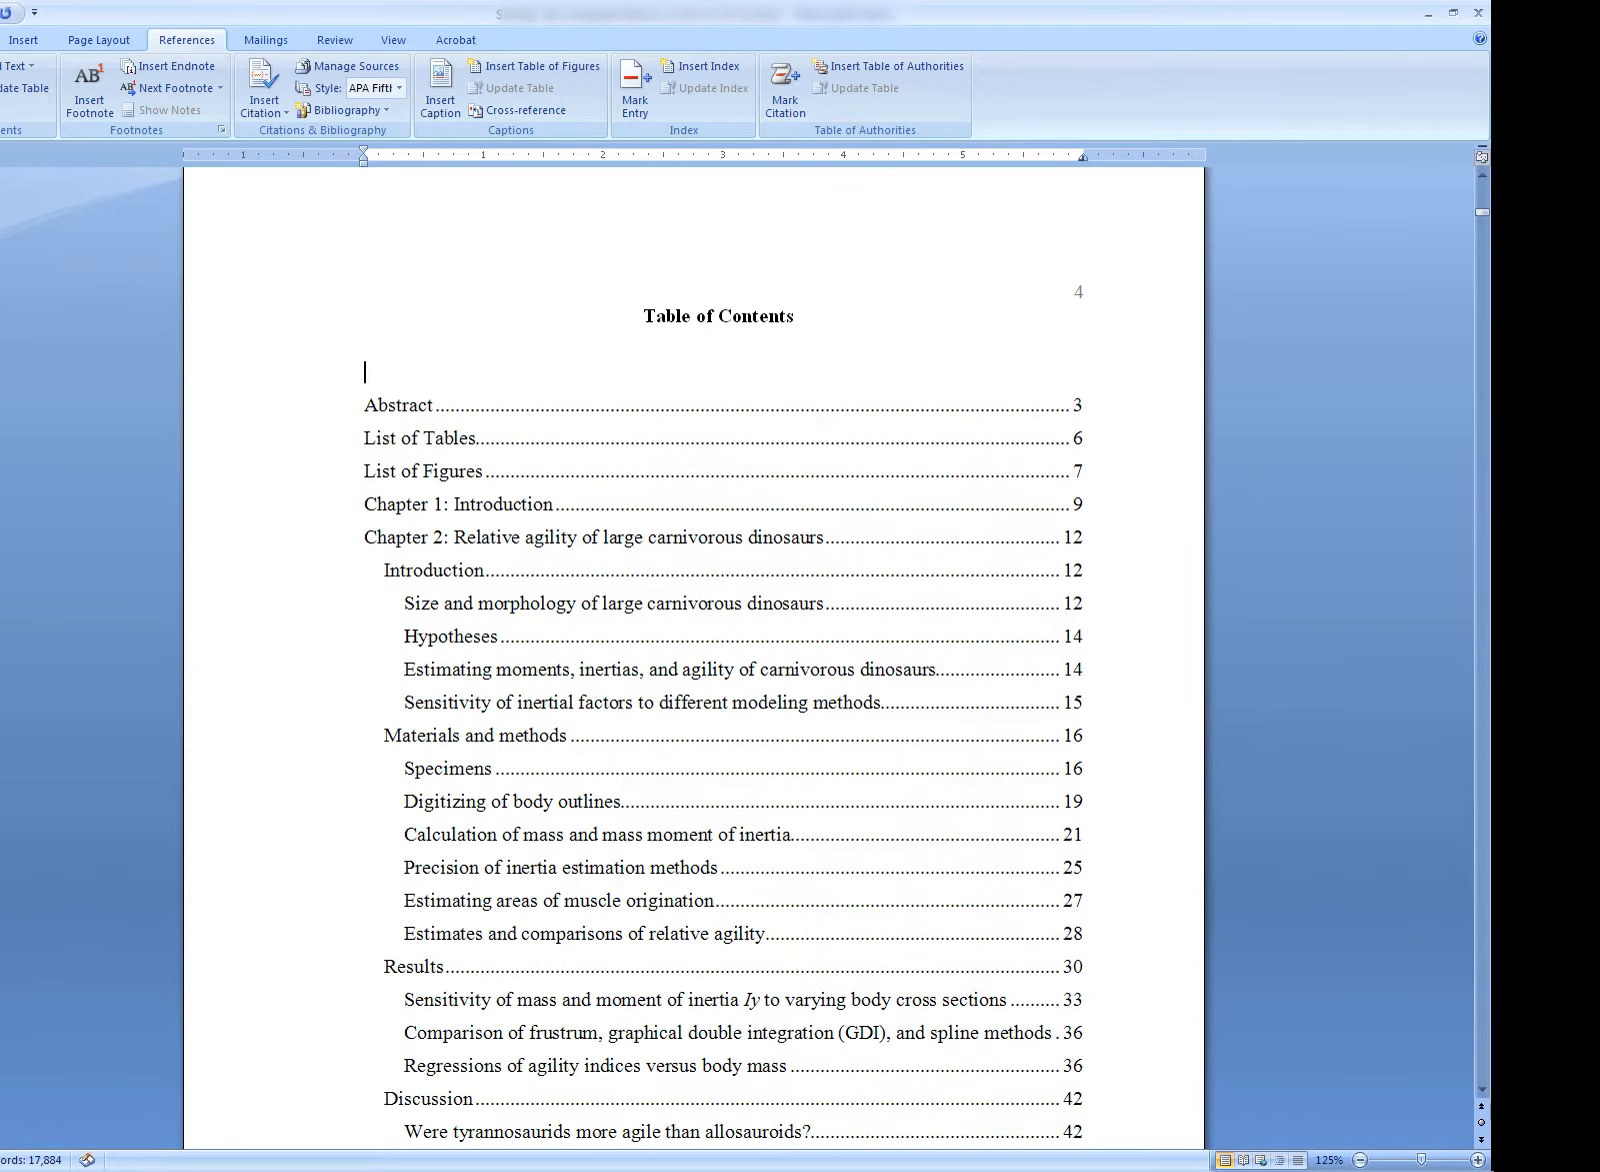
pyautogui.write('Page')
pyautogui.click(2, 40)
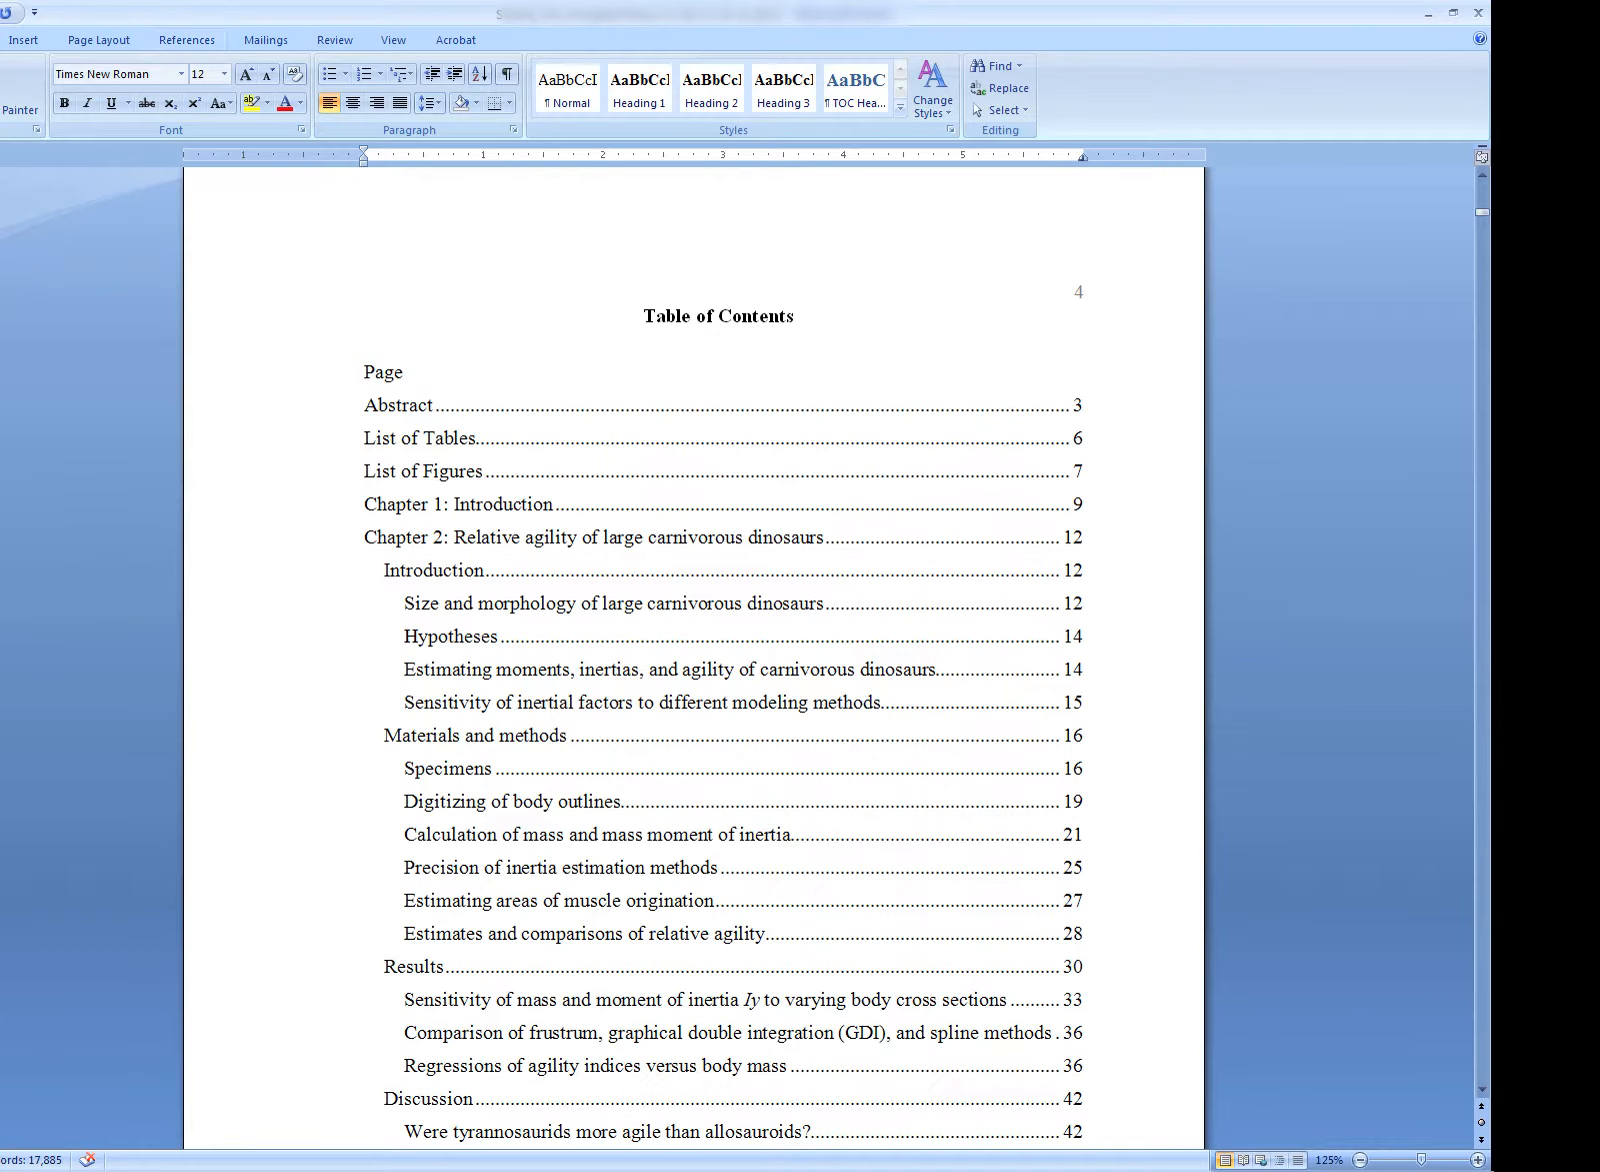
pyautogui.click(377, 103)
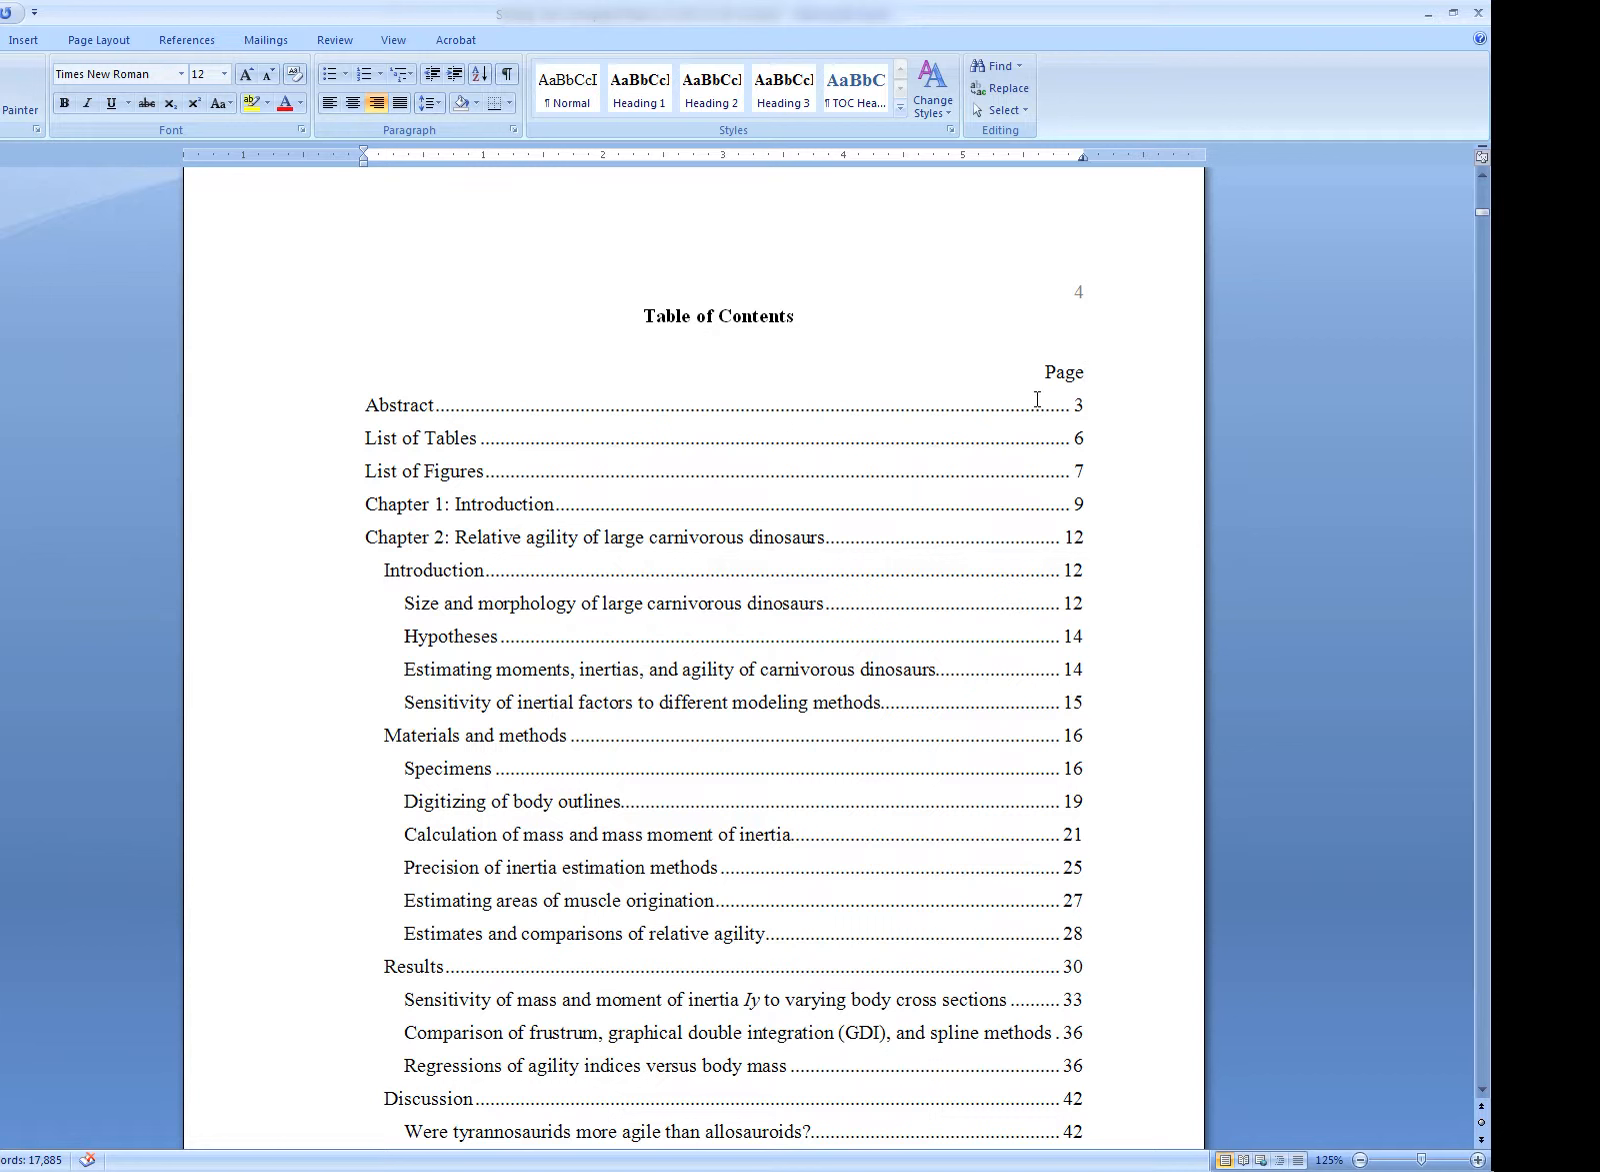
# Update the entire table of contents, including headings as well as page numbers
pyautogui.rightClick(440, 471)
pyautogui.click(548, 552)
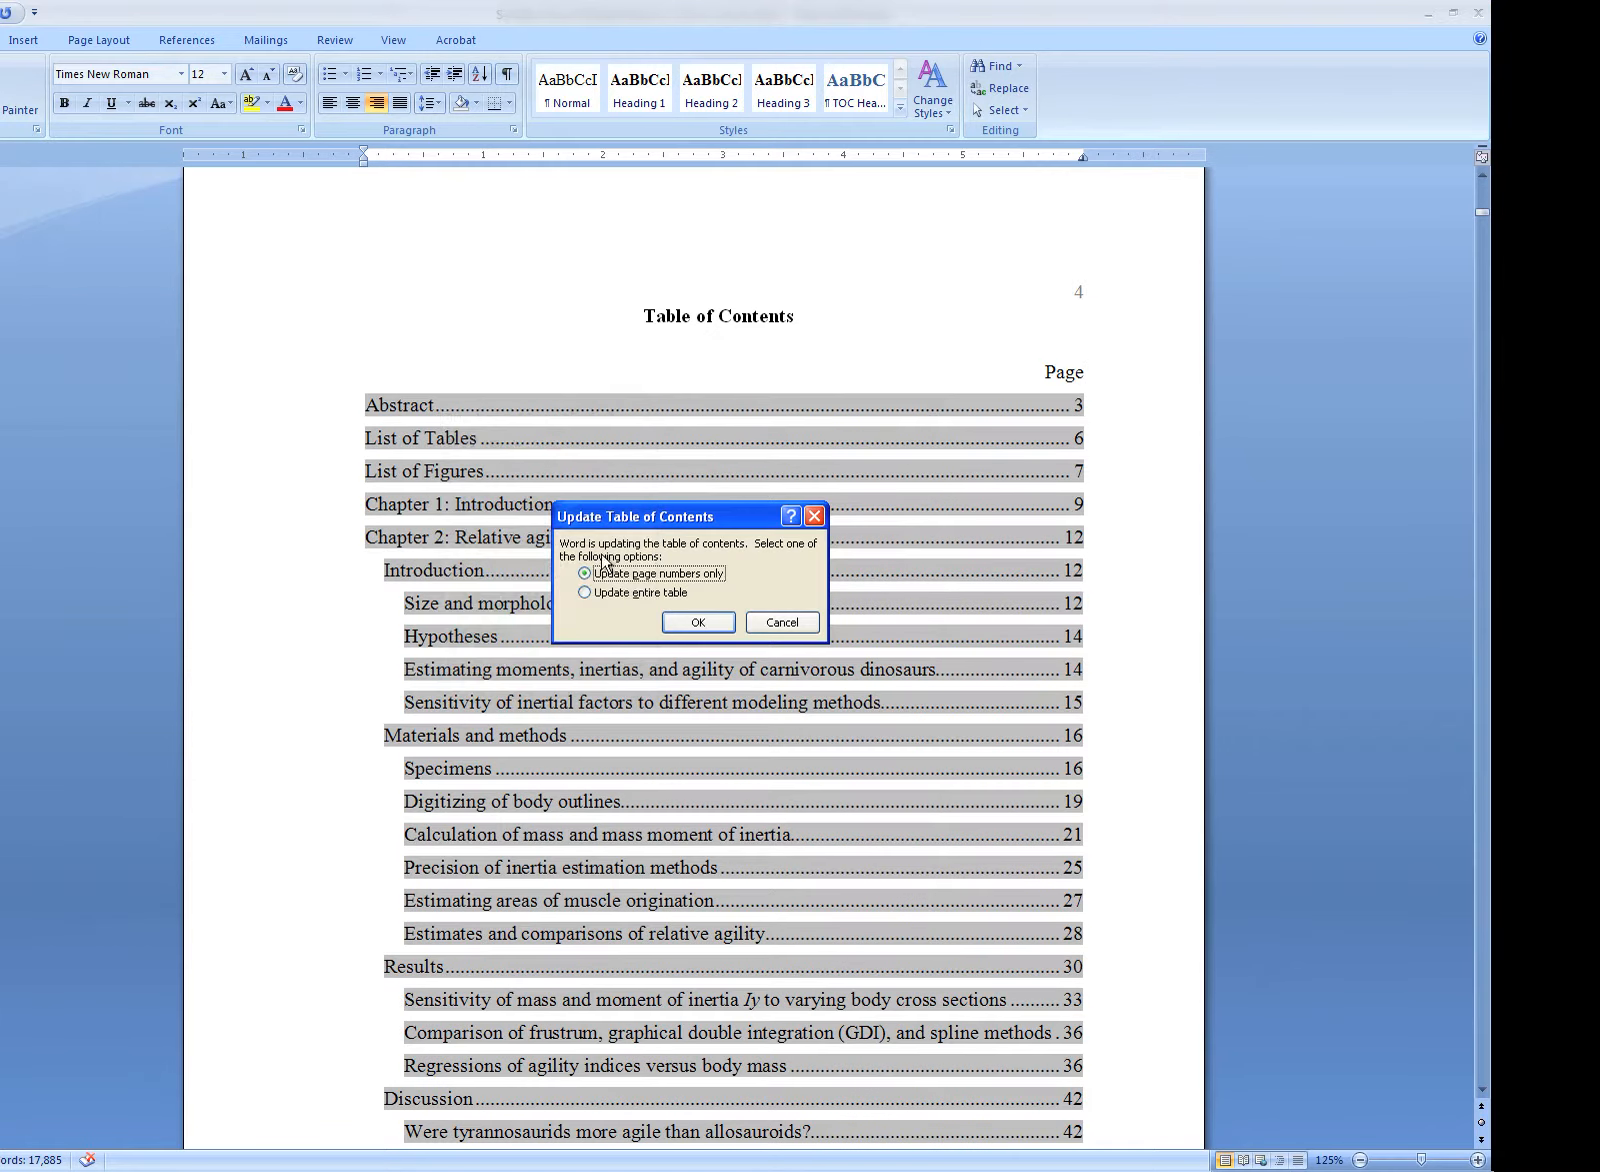
pyautogui.click(643, 594)
pyautogui.click(682, 624)
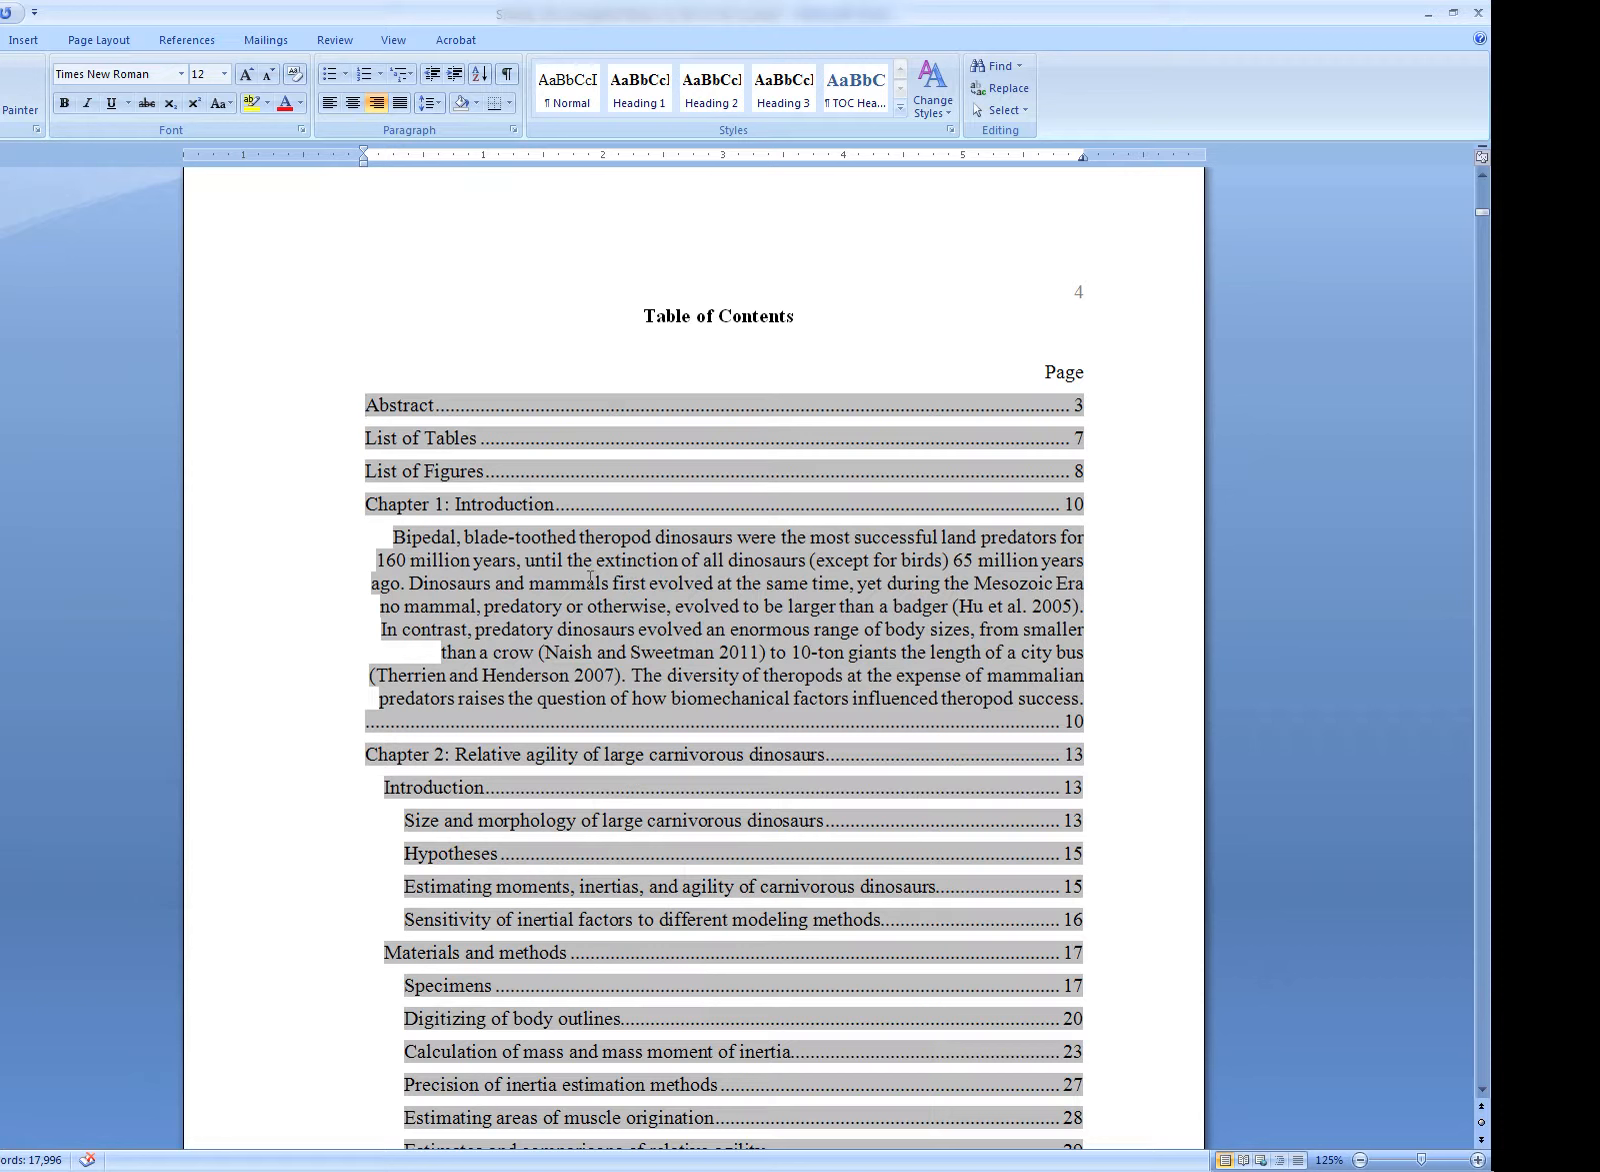
# Apply the Normal style to the first body paragraph of Chapter 1: Introduction, starting "Bipedal, blade-toothed theropod dinosaurs"
pyautogui.keyDown('ctrl'); pyautogui.click(608, 588); pyautogui.keyUp('ctrl')
pyautogui.click(610, 586)
pyautogui.scroll(-20, 455, 548)
pyautogui.scroll(-20, 455, 548)
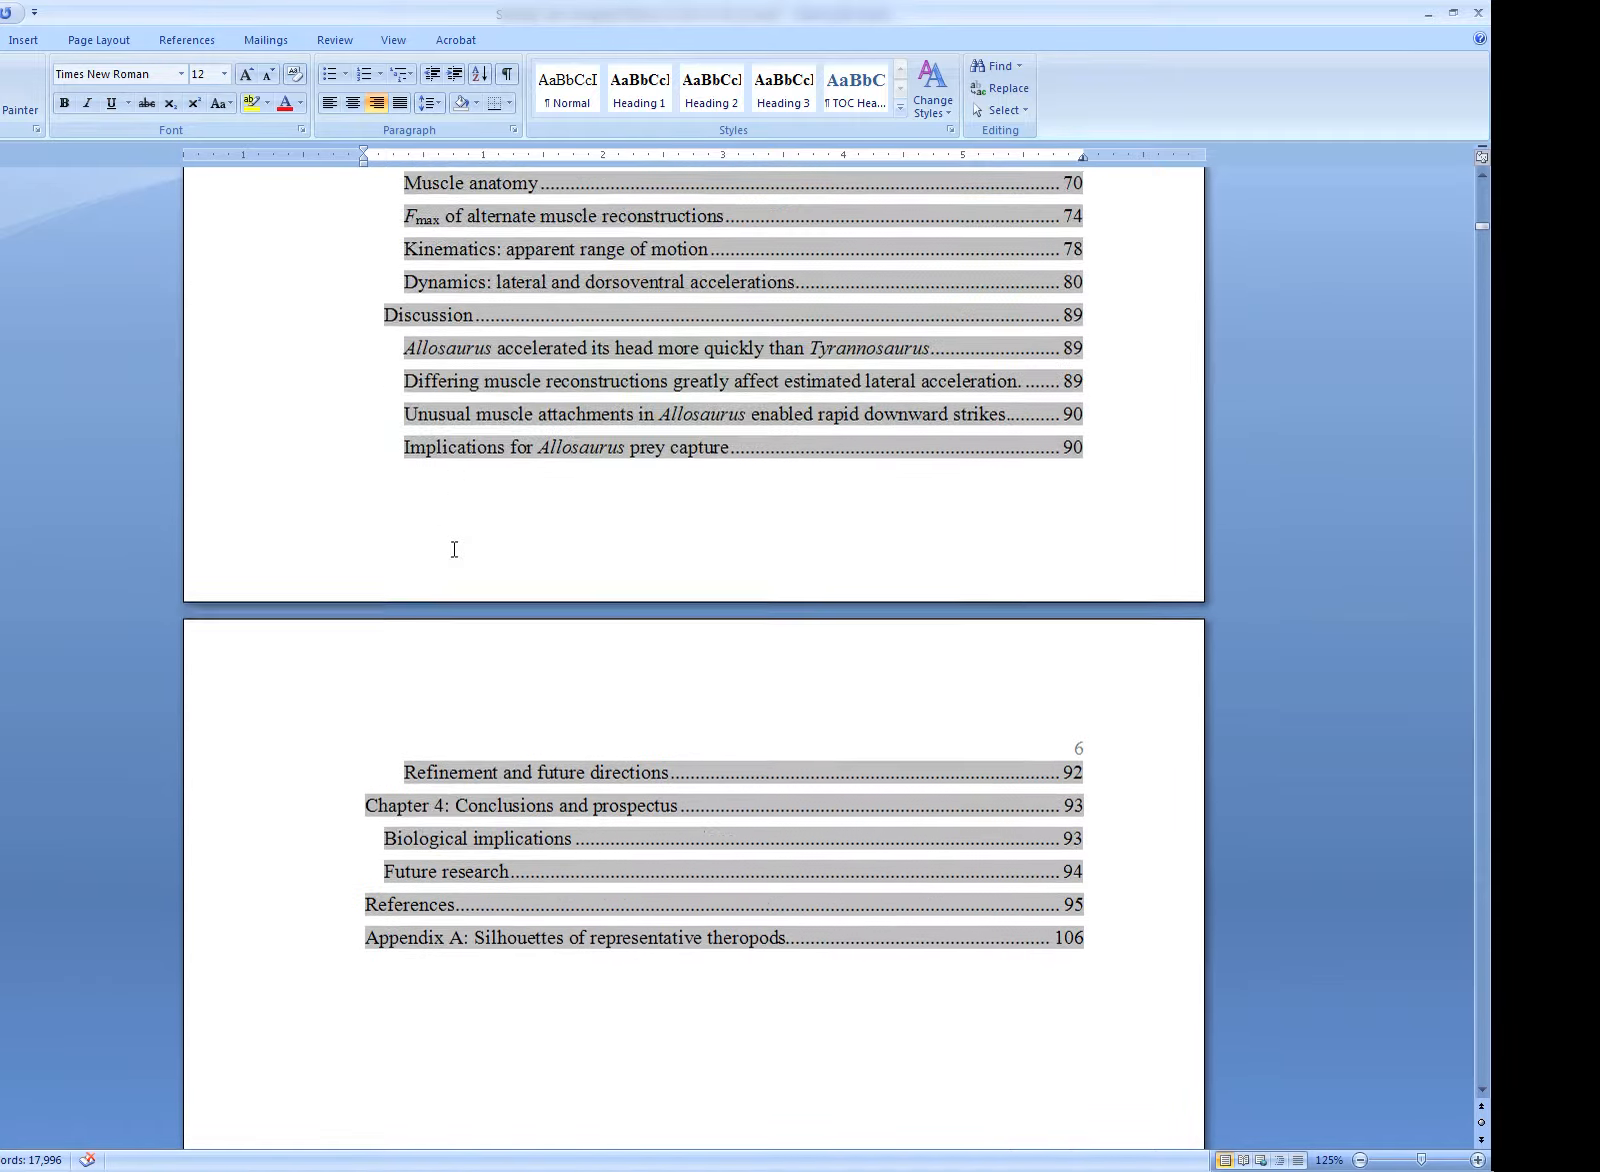
pyautogui.scroll(-20, 454, 549)
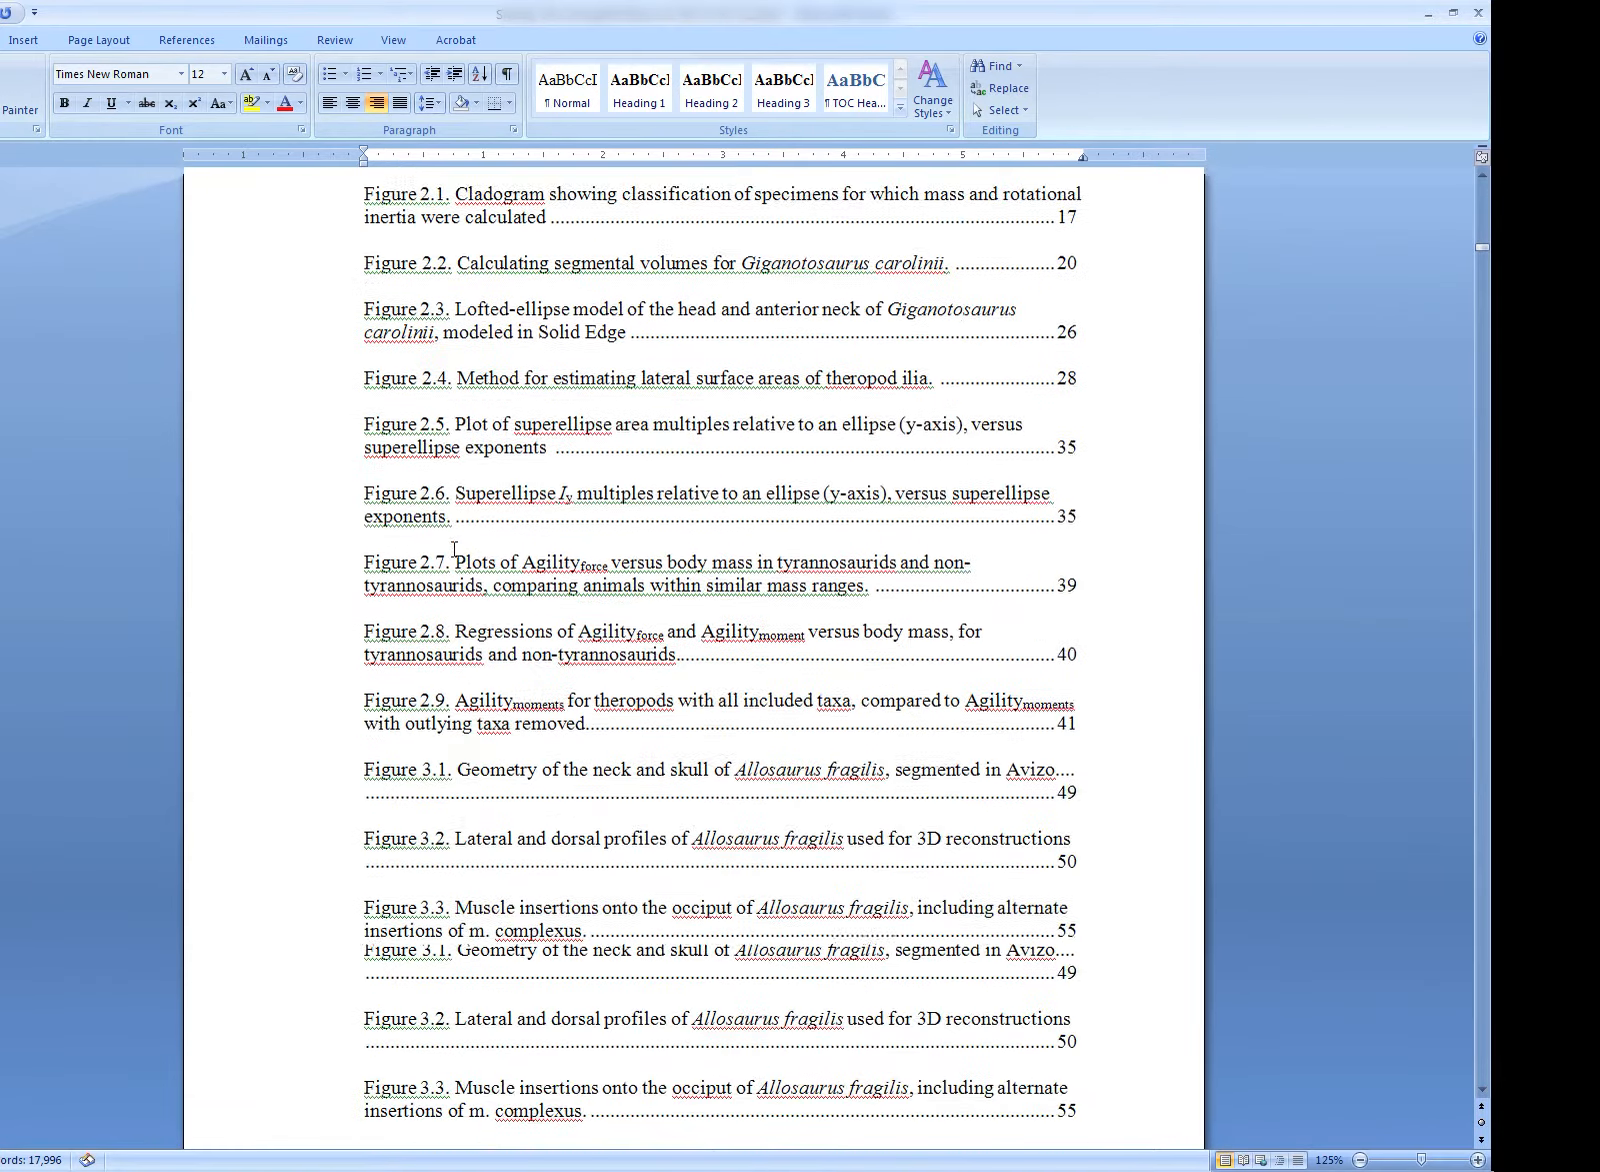
pyautogui.scroll(5, 454, 549)
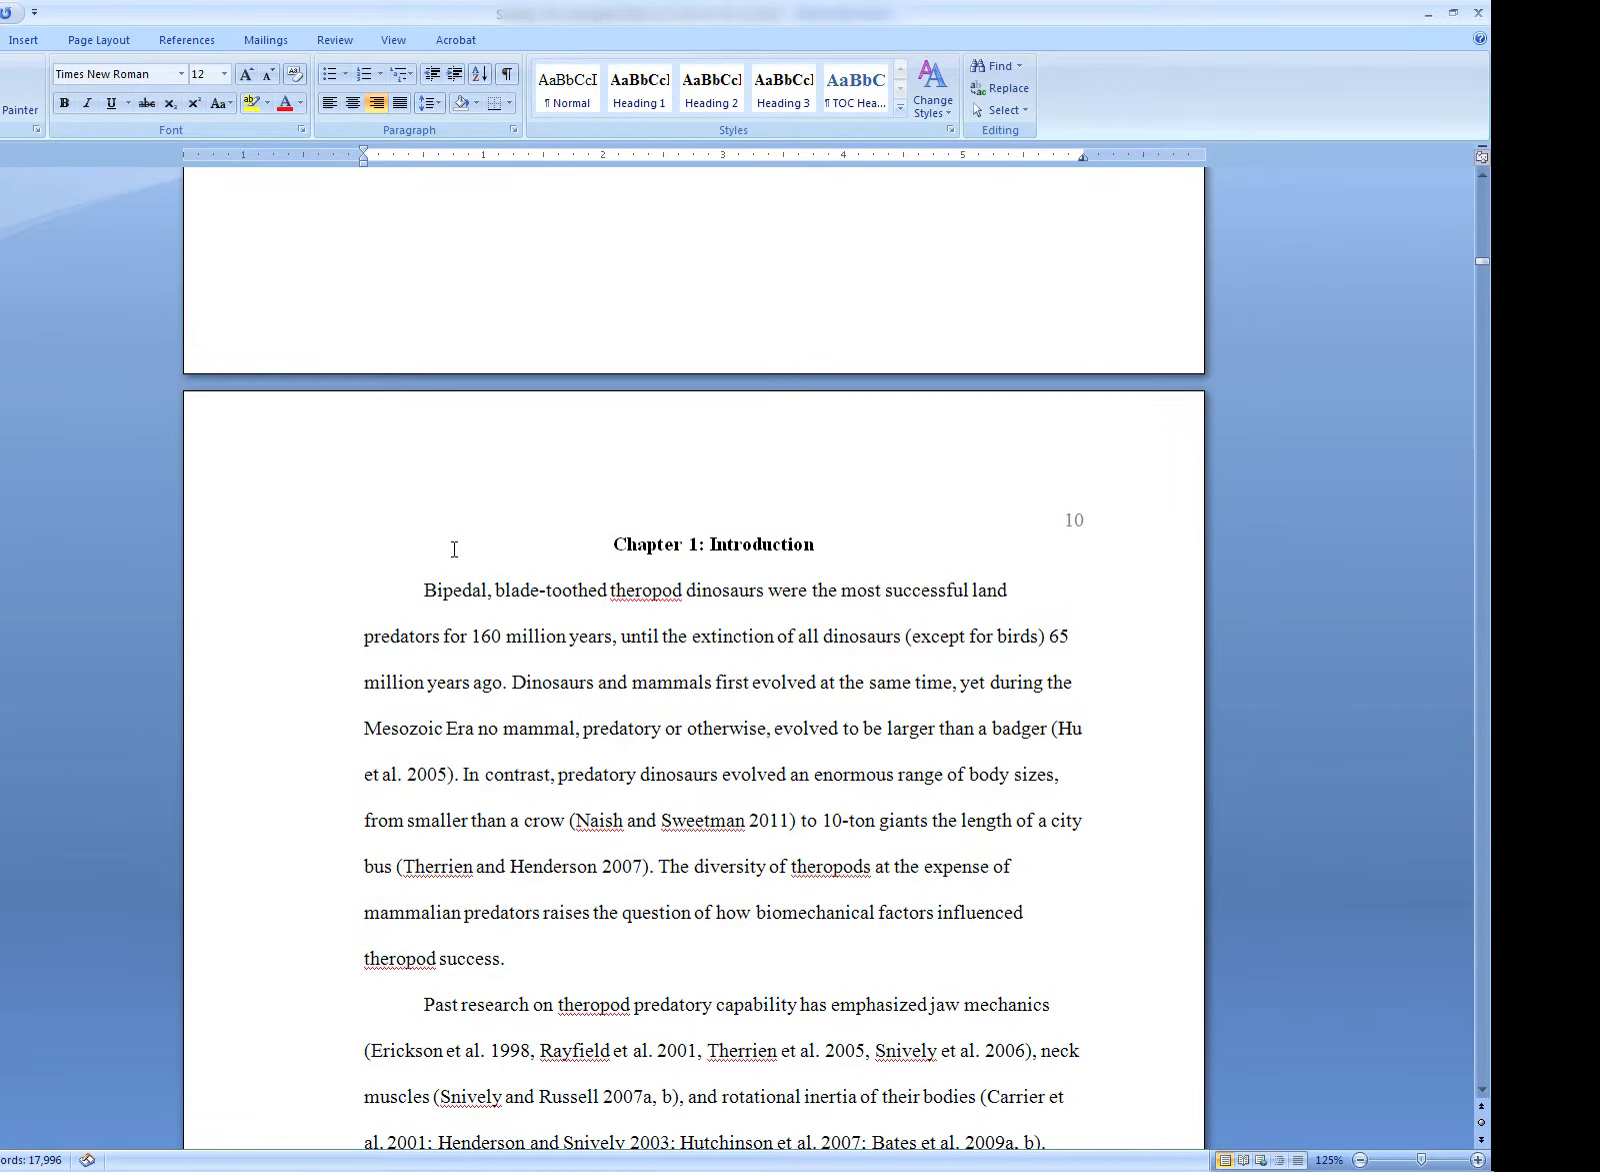
pyautogui.scroll(-3, 454, 549)
pyautogui.click(454, 549)
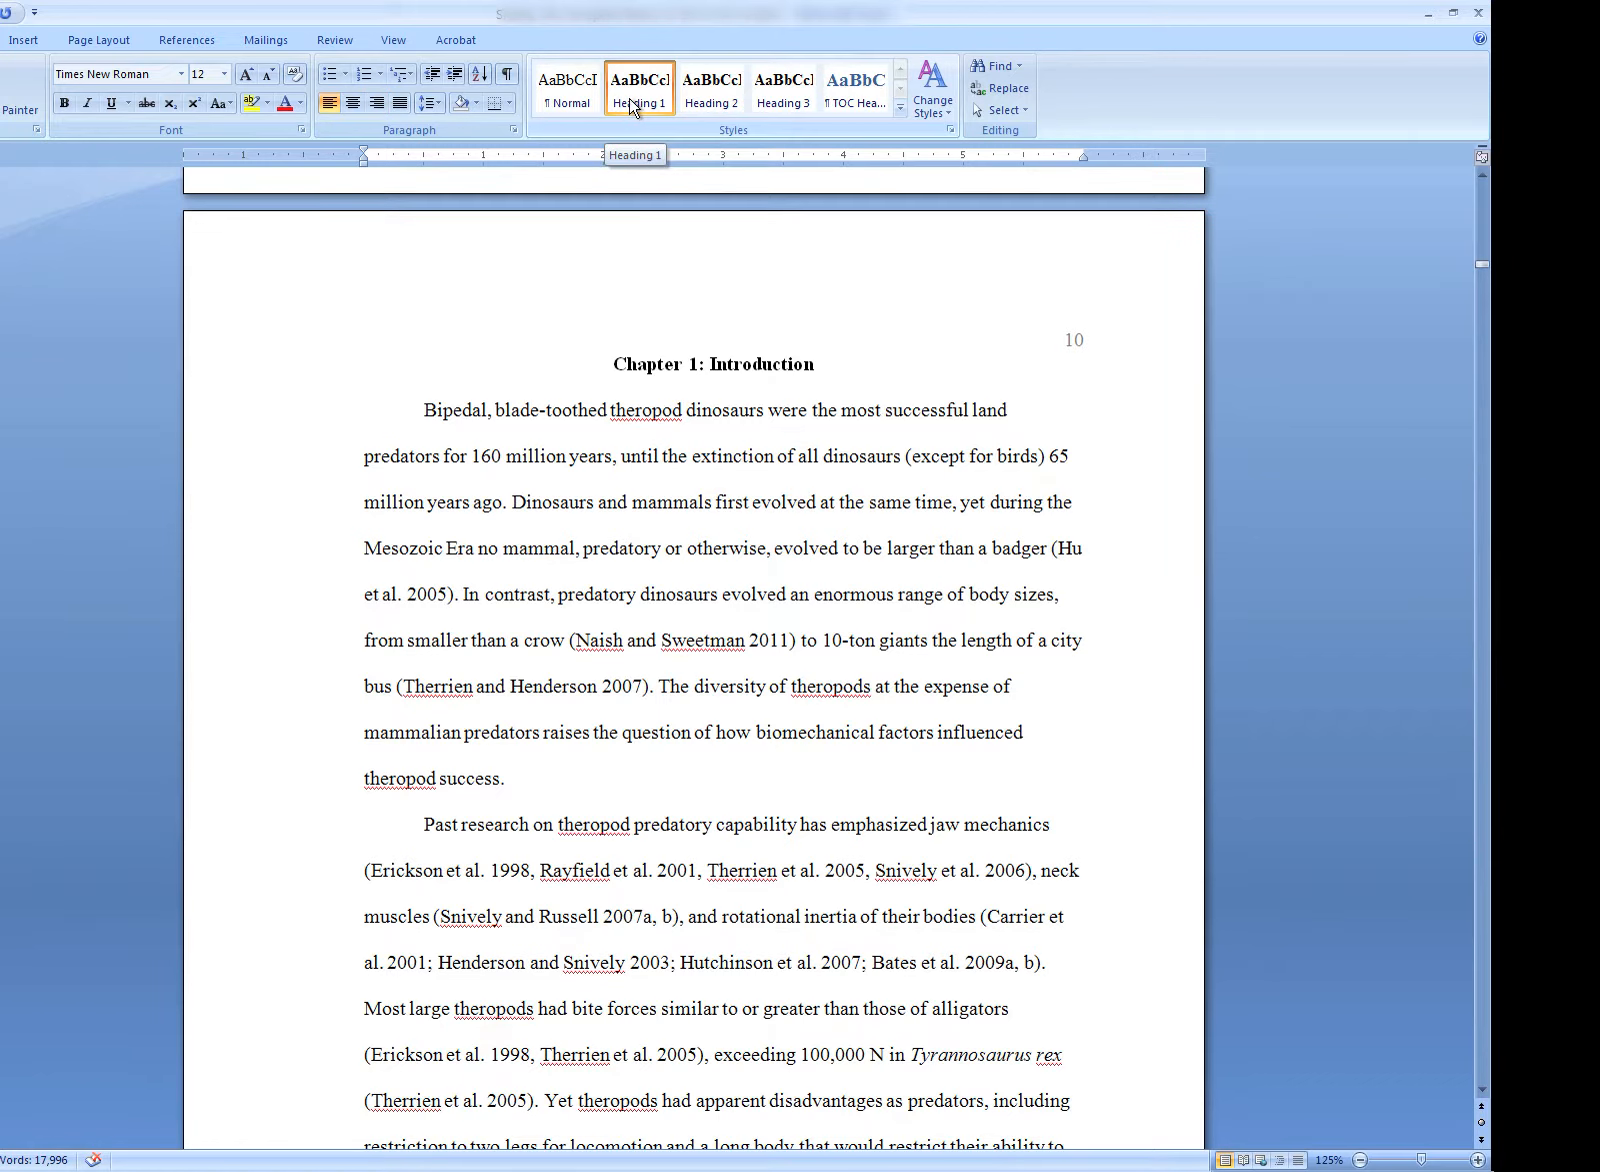
pyautogui.click(661, 642)
pyautogui.scroll(-3, 660, 662)
pyautogui.scroll(4, 561, 460)
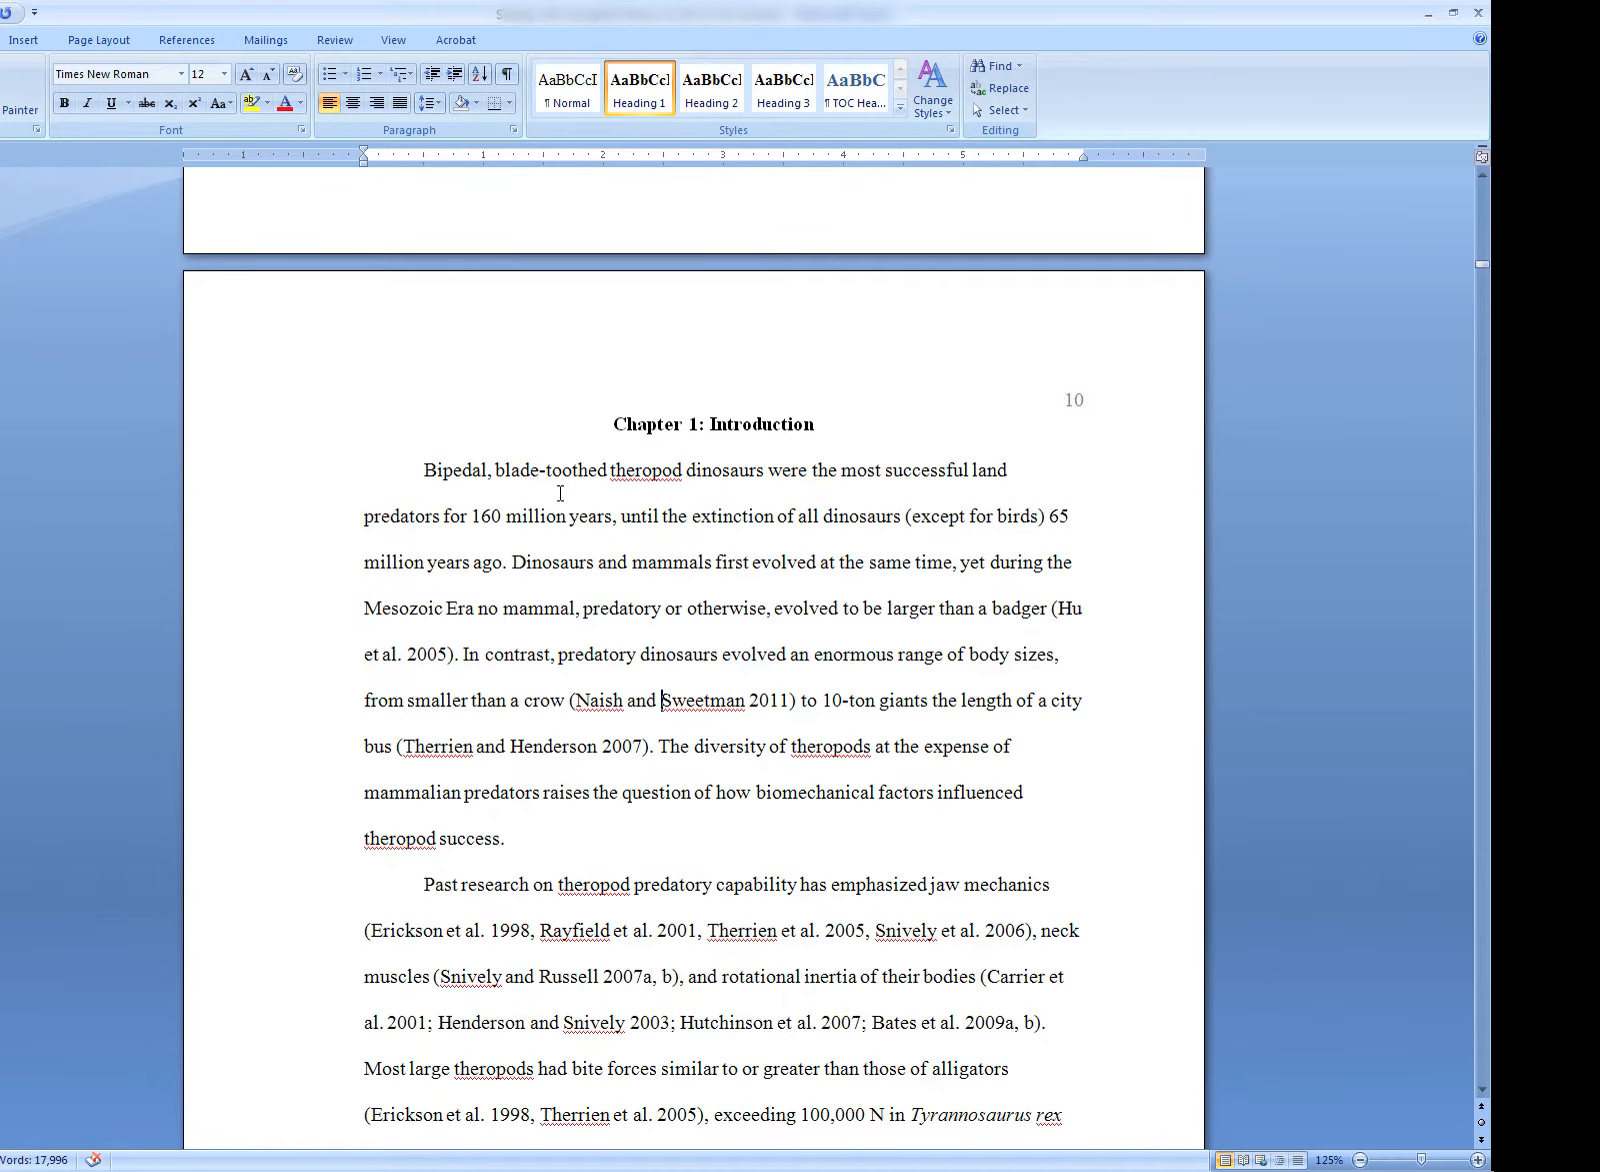
pyautogui.click(482, 515)
pyautogui.click(572, 108)
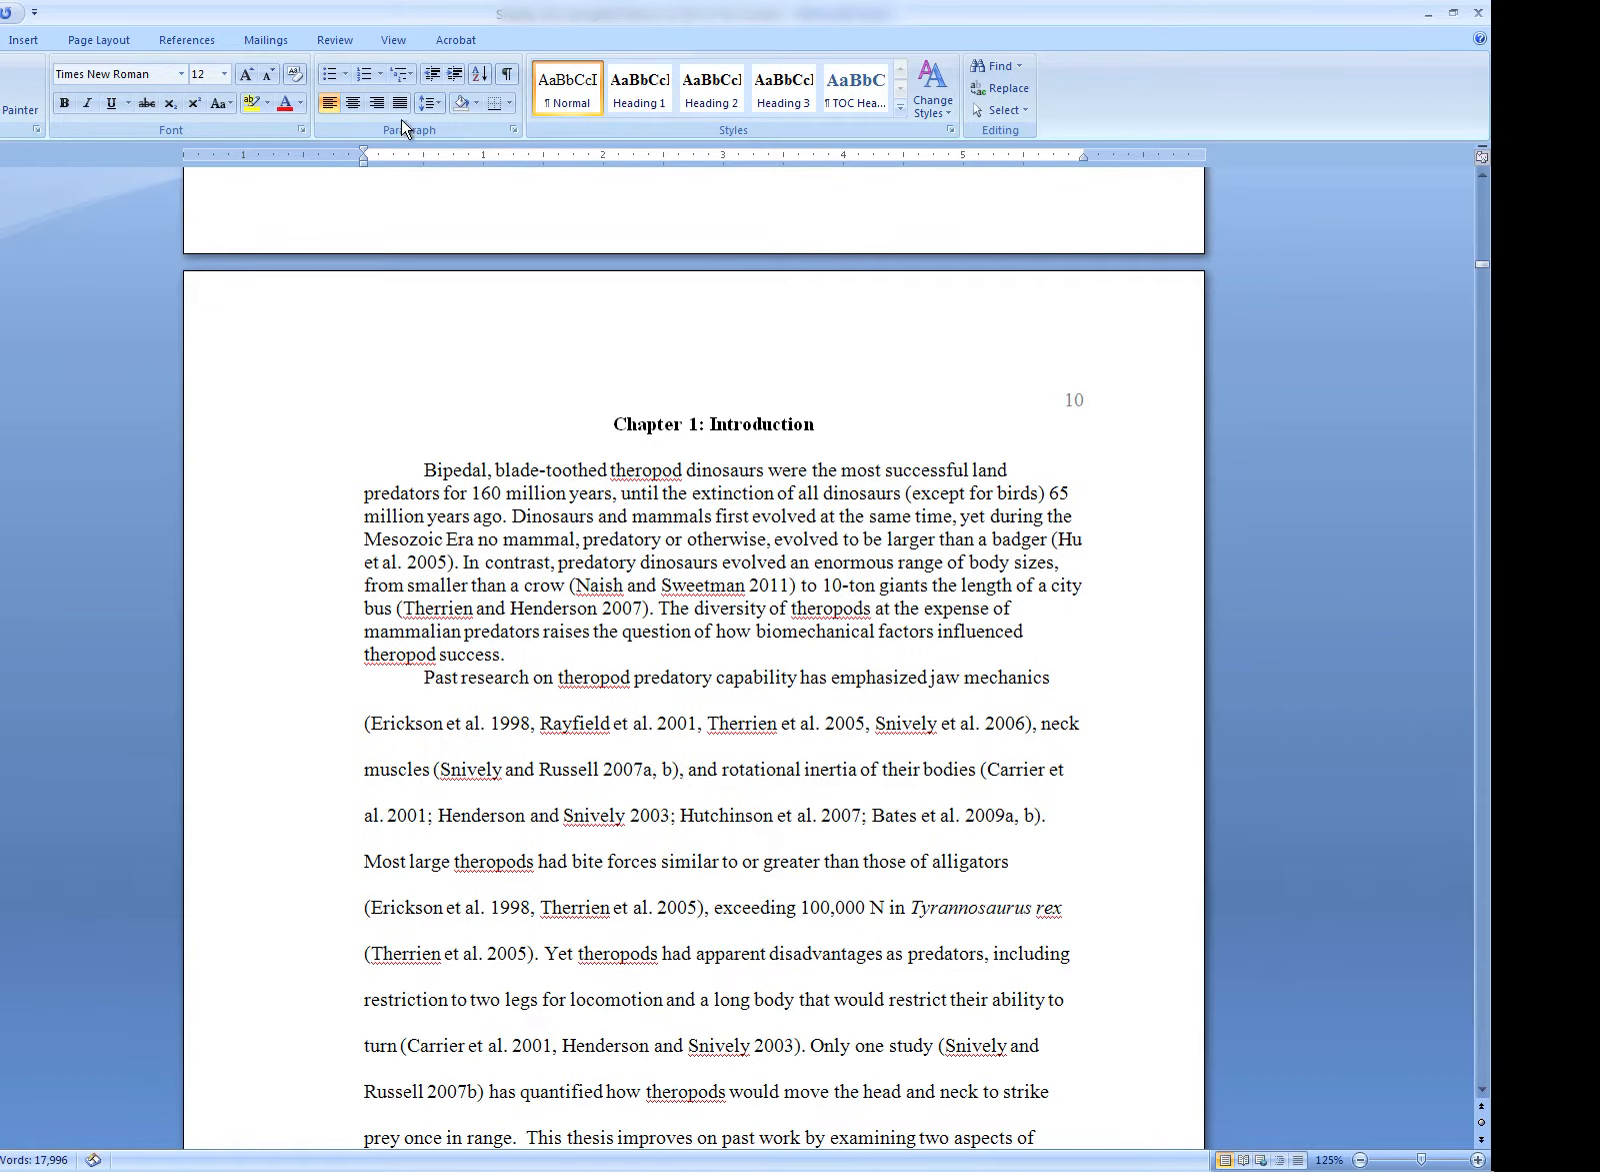
# Set the line spacing of the opening Chapter 1 paragraph to 2.0
pyautogui.click(425, 108)
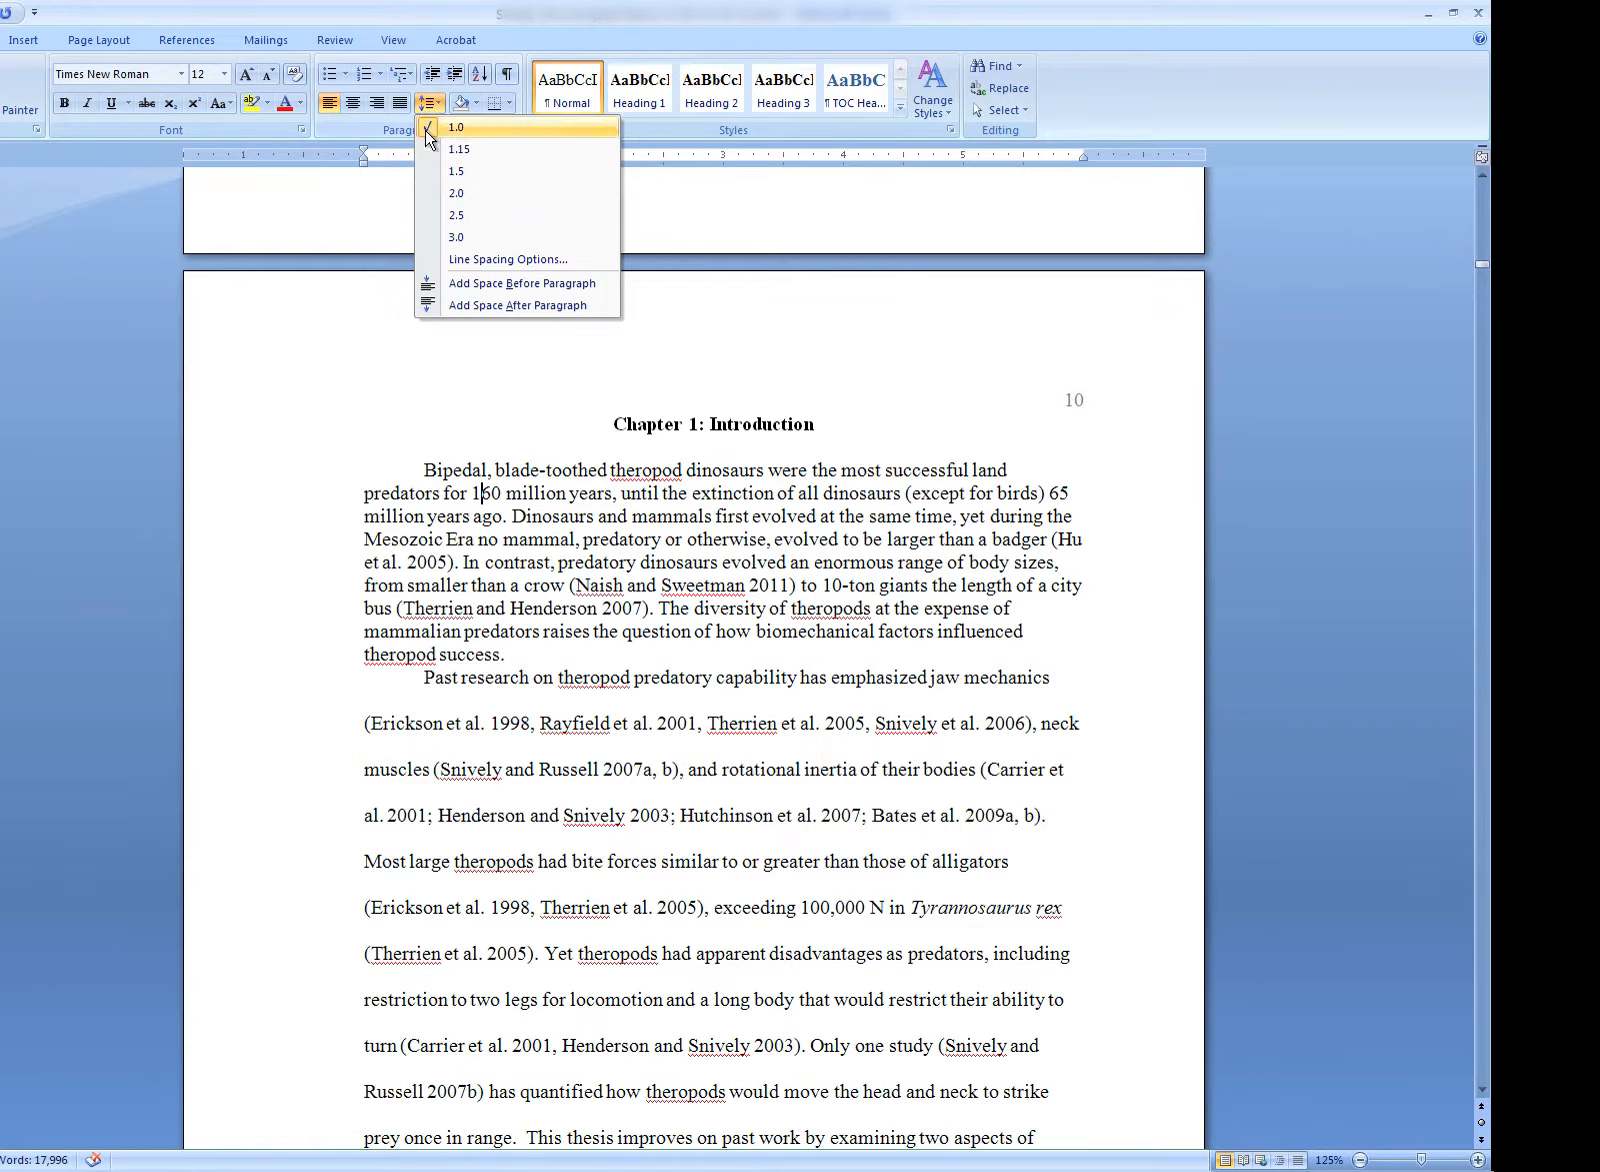
pyautogui.click(428, 192)
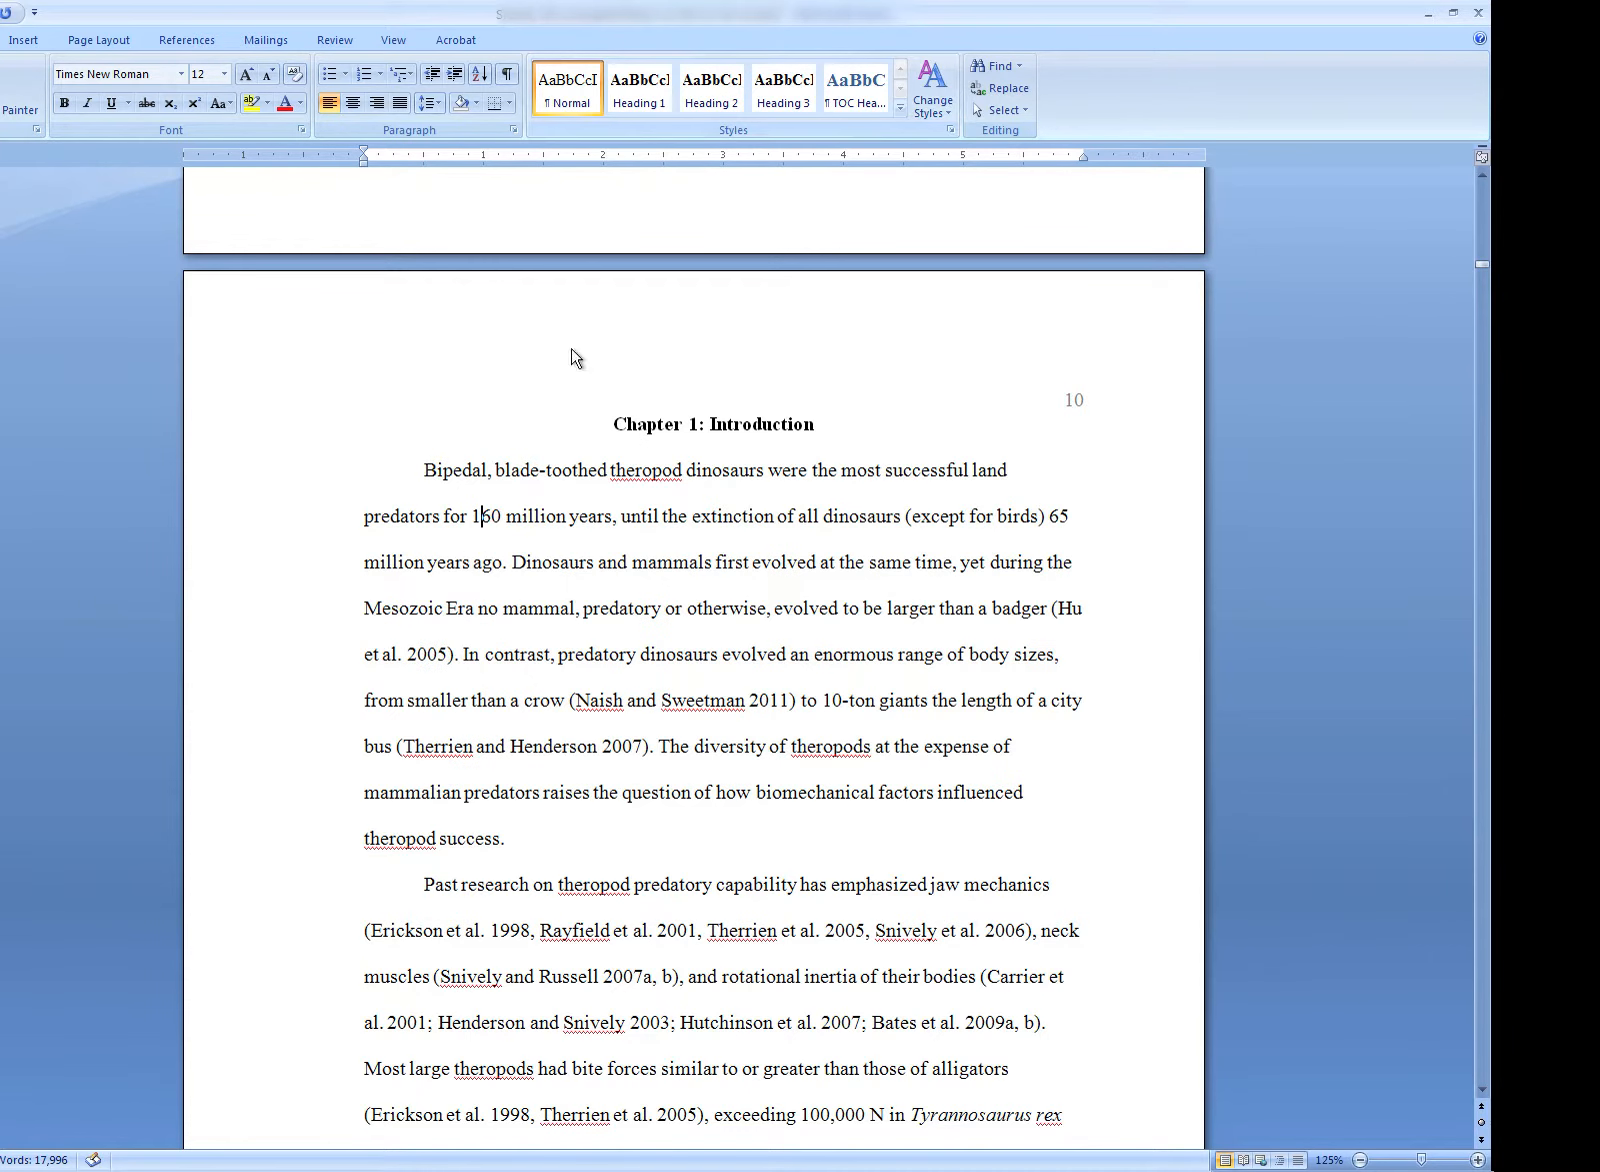
pyautogui.click(507, 530)
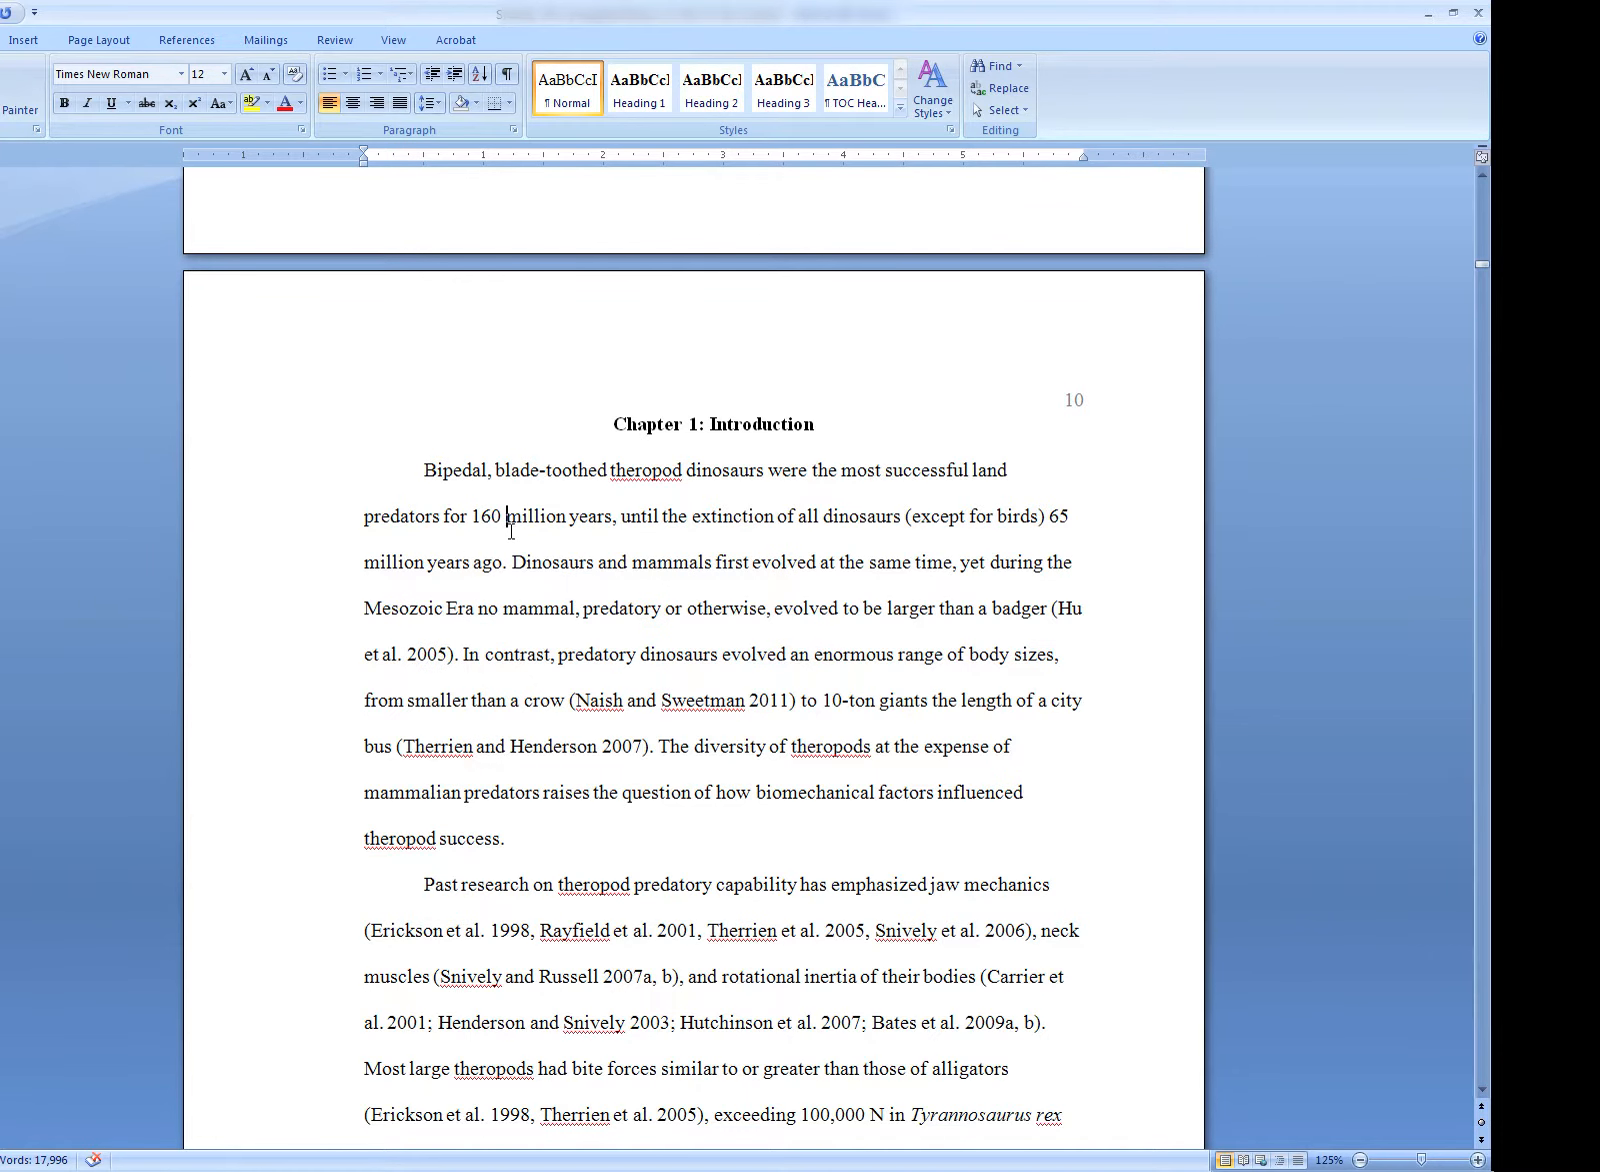
# Return to the table of contents and update the entire table to match the corrected Chapter 1 paragraph style
pyautogui.scroll(1, 511, 531)
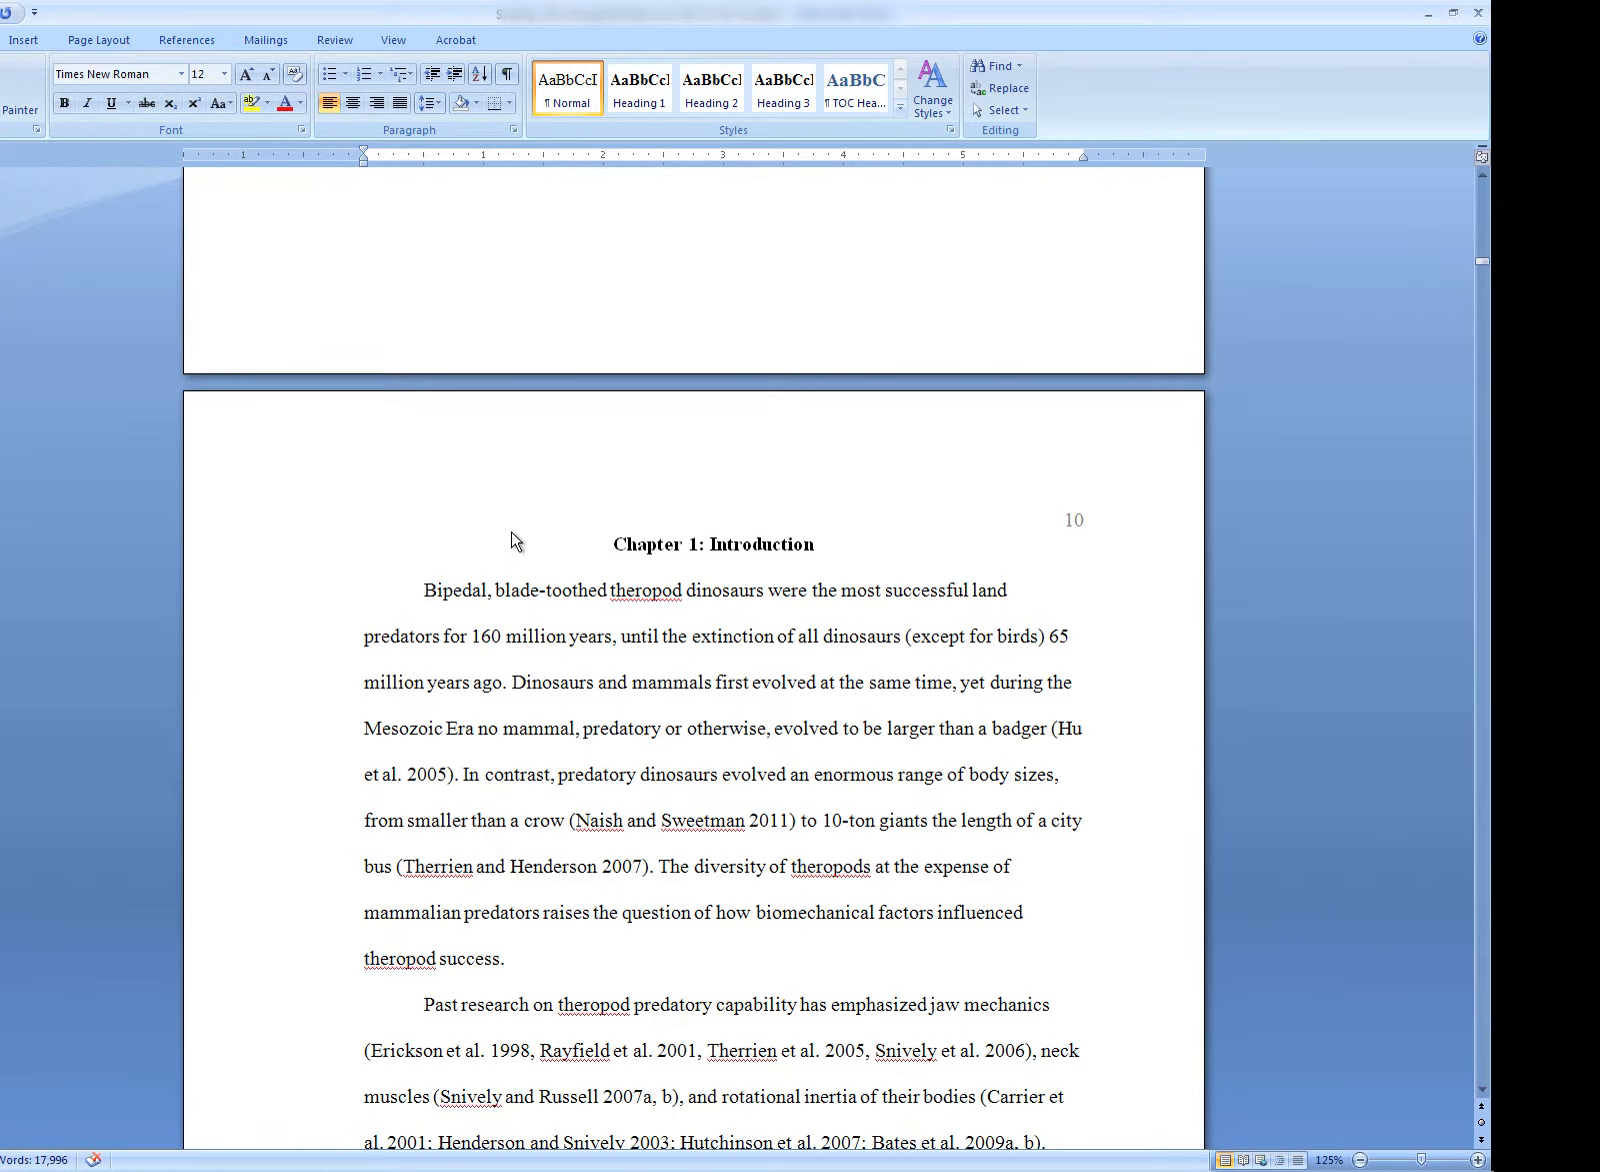
pyautogui.scroll(5, 511, 531)
pyautogui.scroll(20, 511, 531)
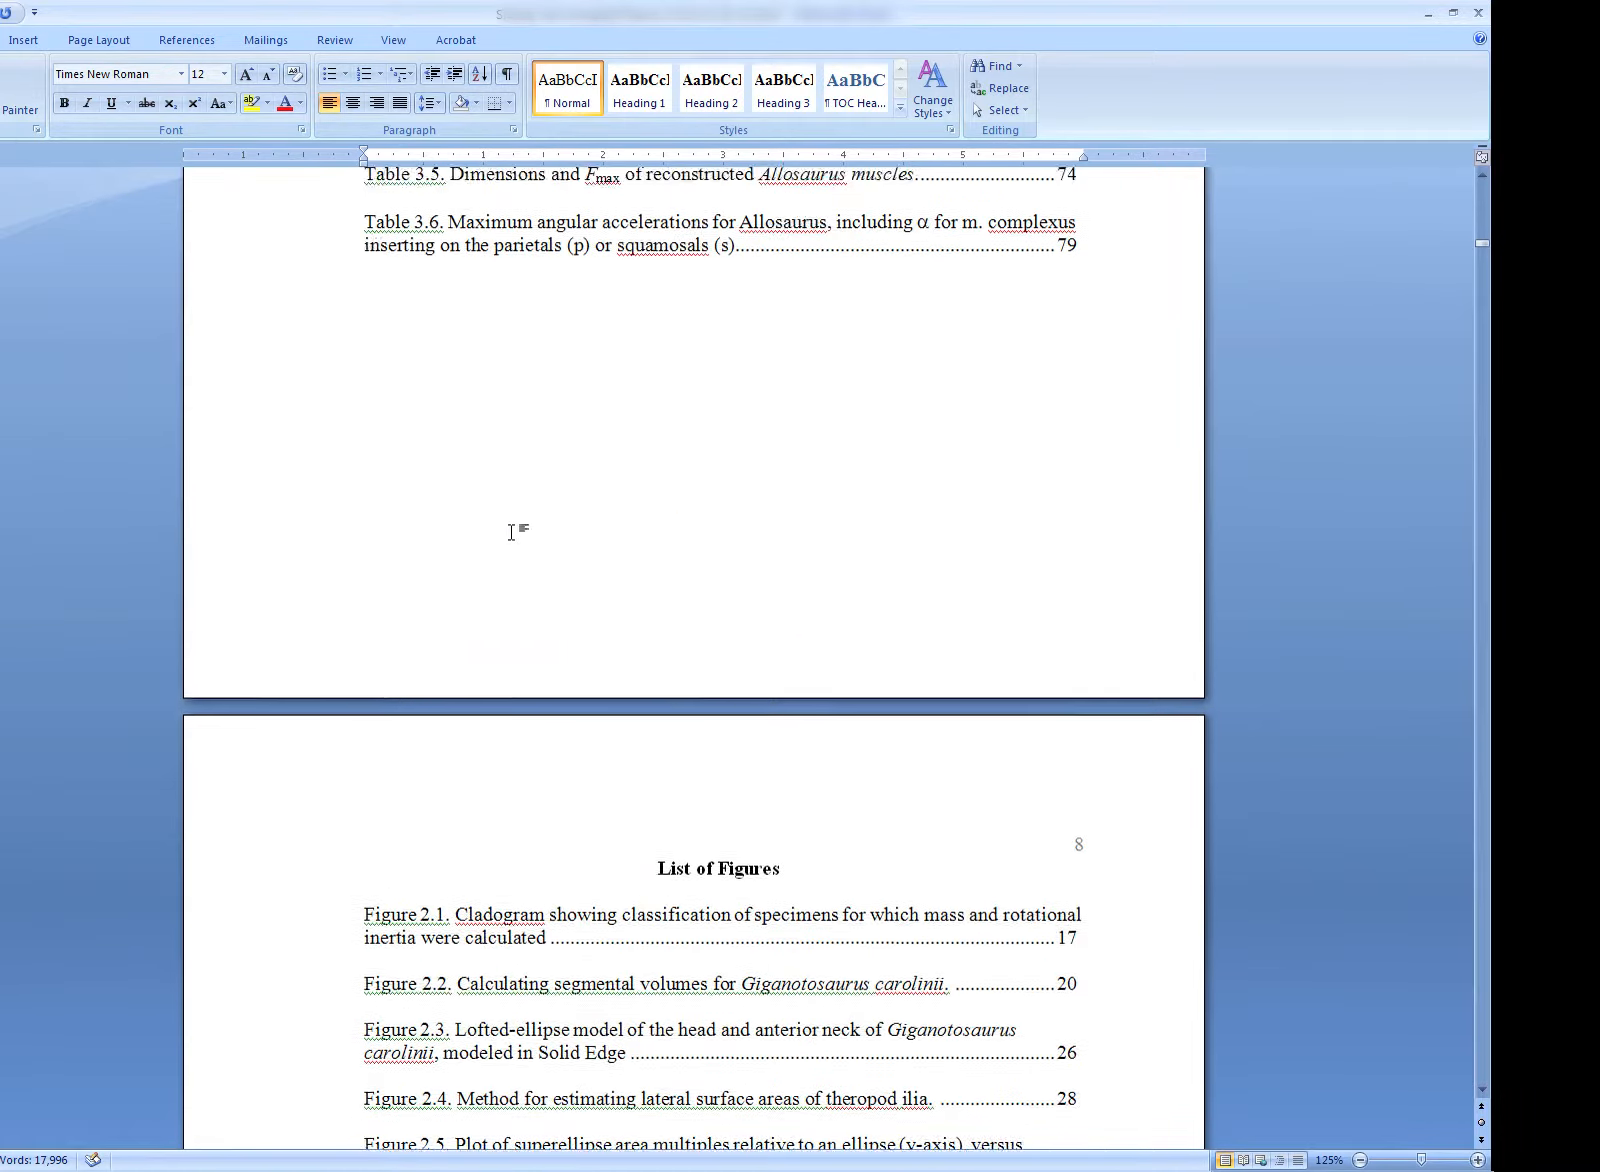
pyautogui.scroll(20, 511, 531)
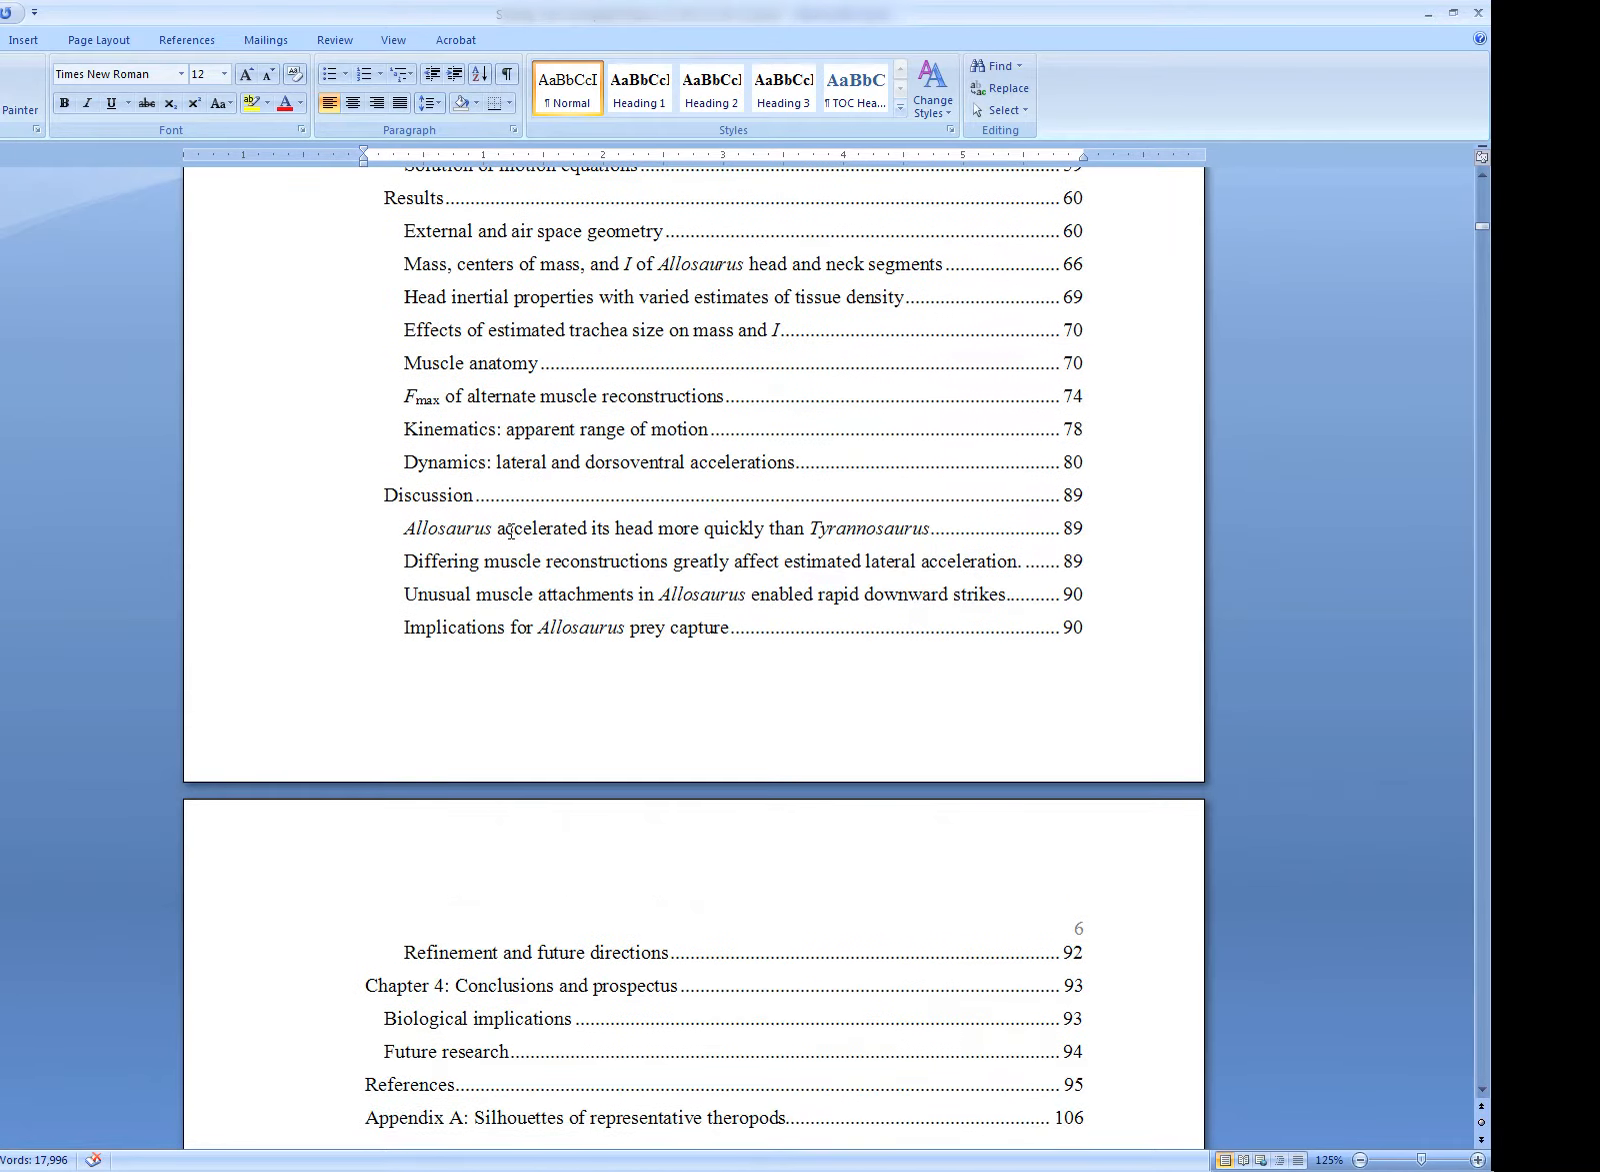
pyautogui.scroll(20, 511, 531)
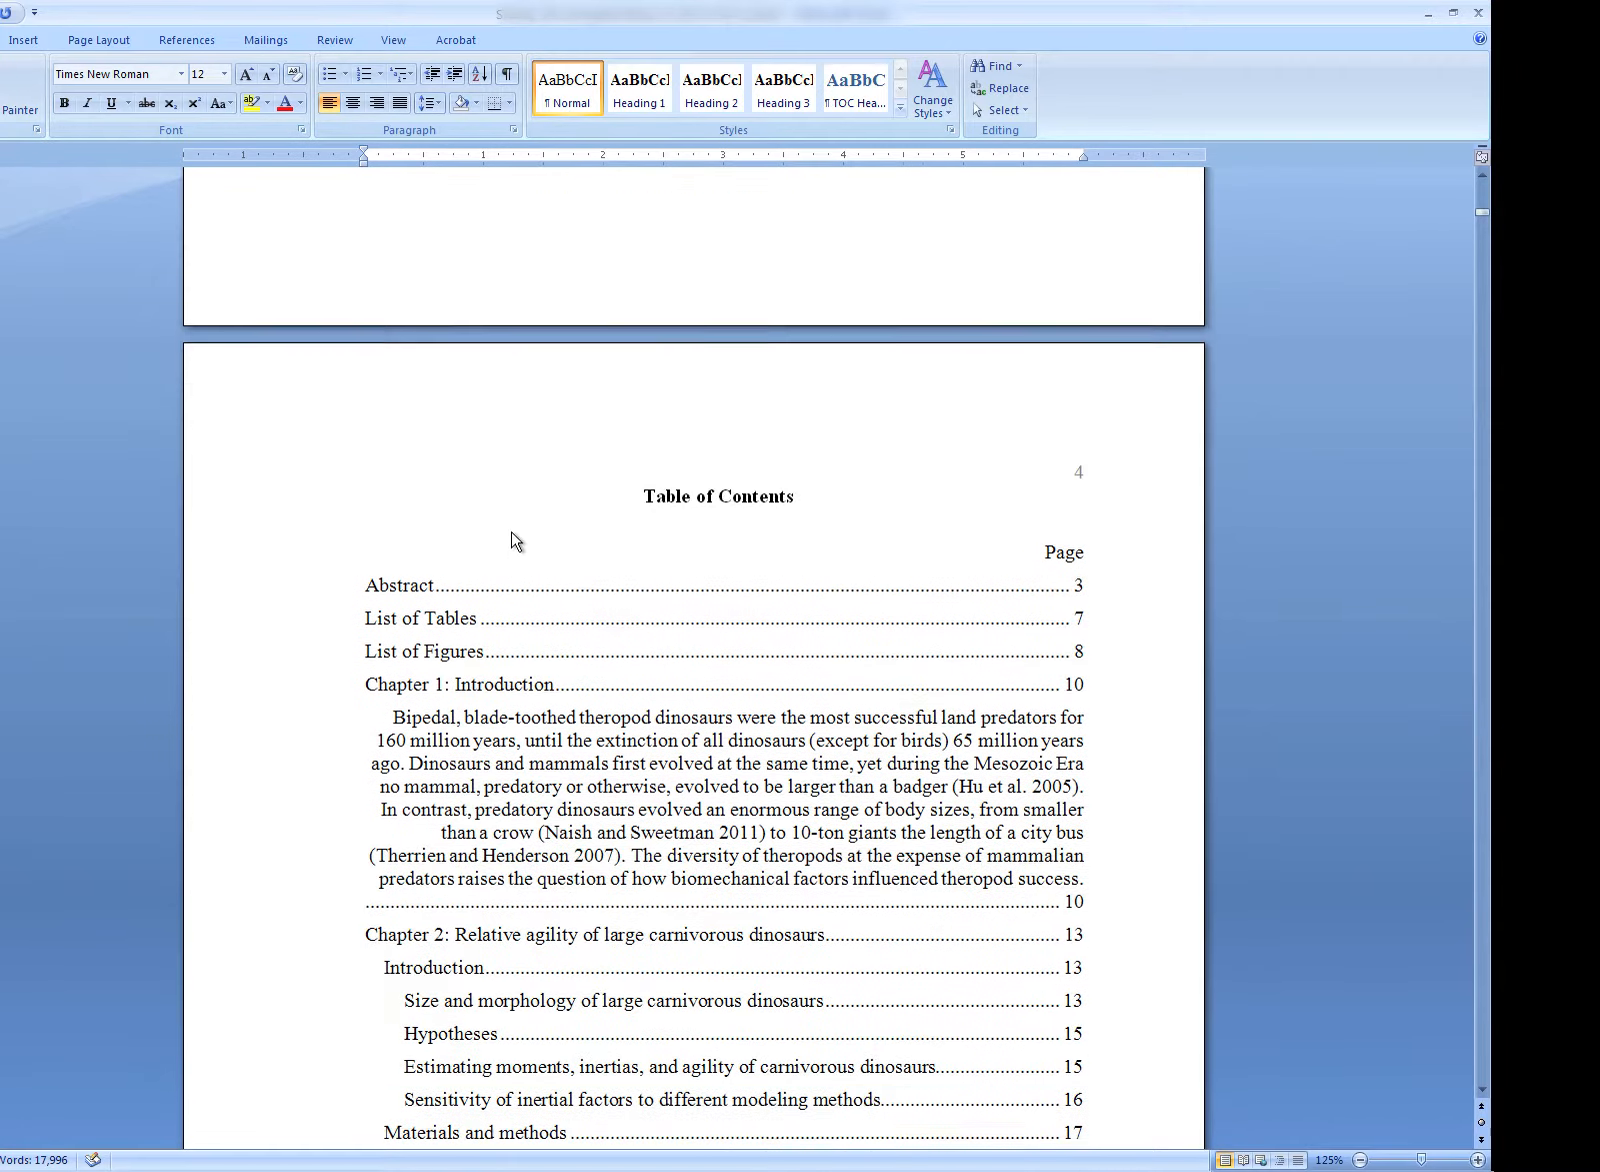
pyautogui.rightClick(440, 422)
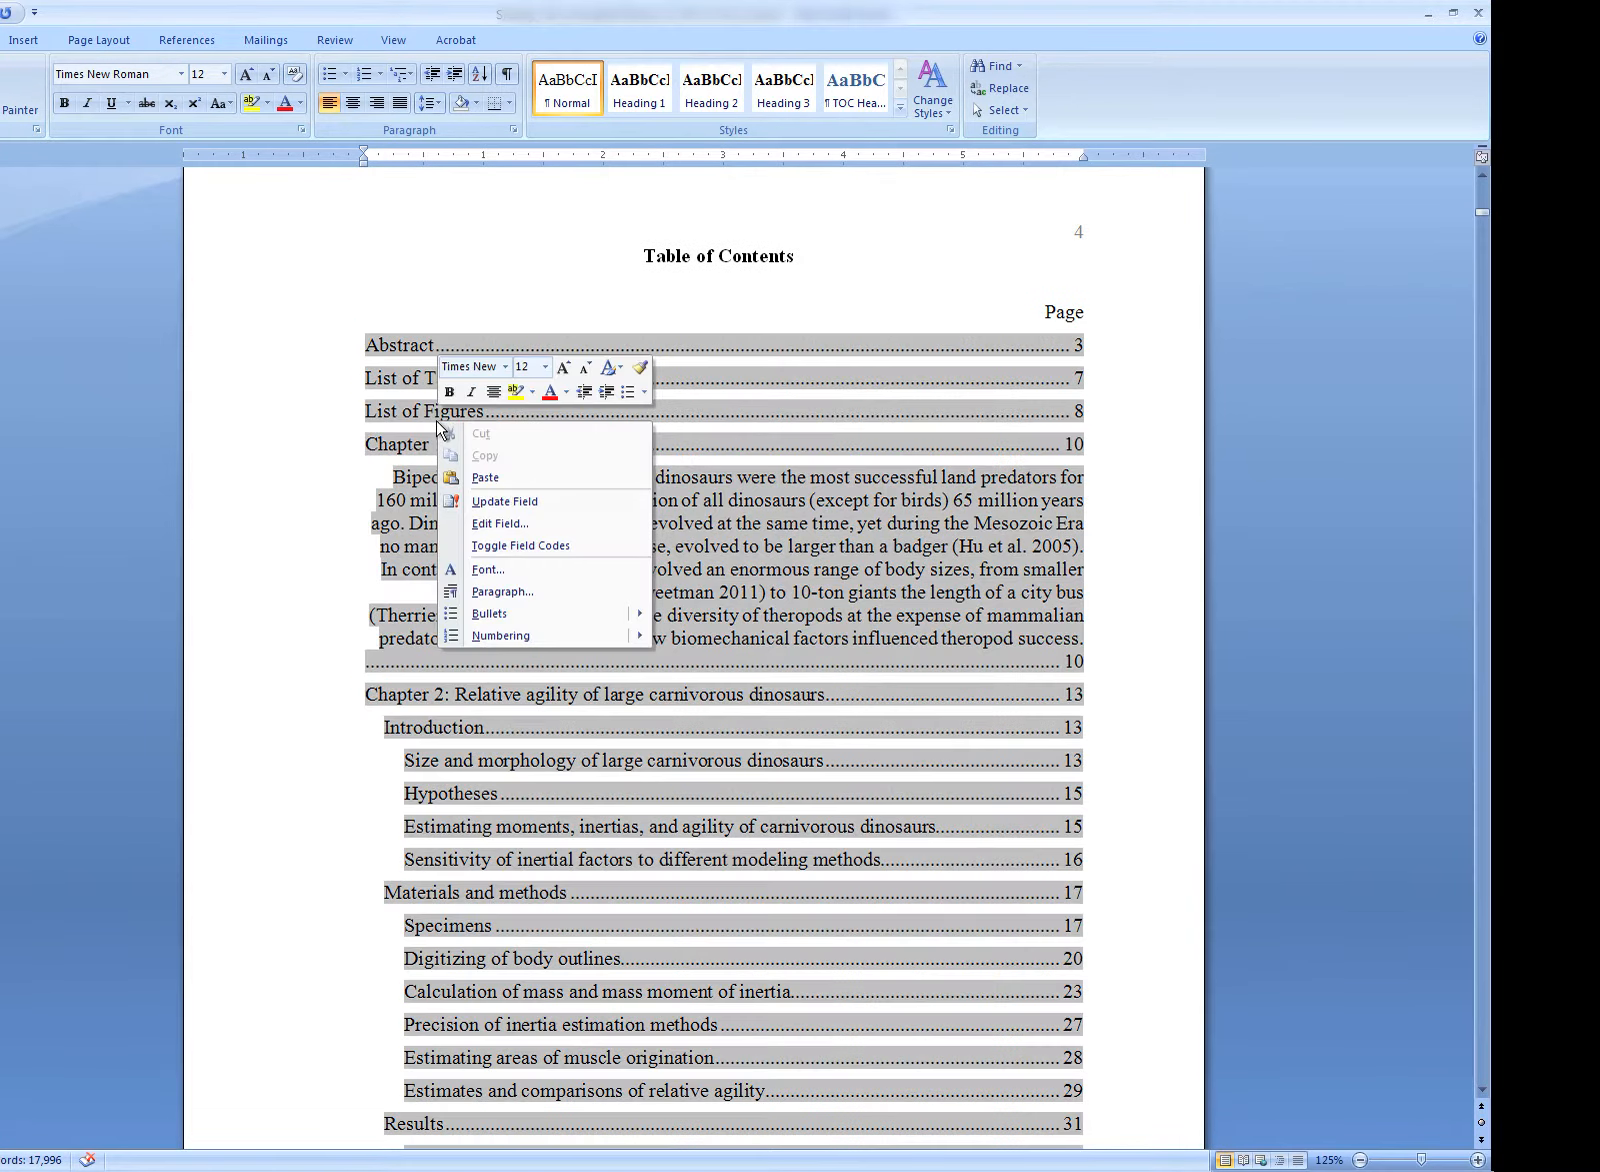
pyautogui.click(505, 500)
pyautogui.click(606, 592)
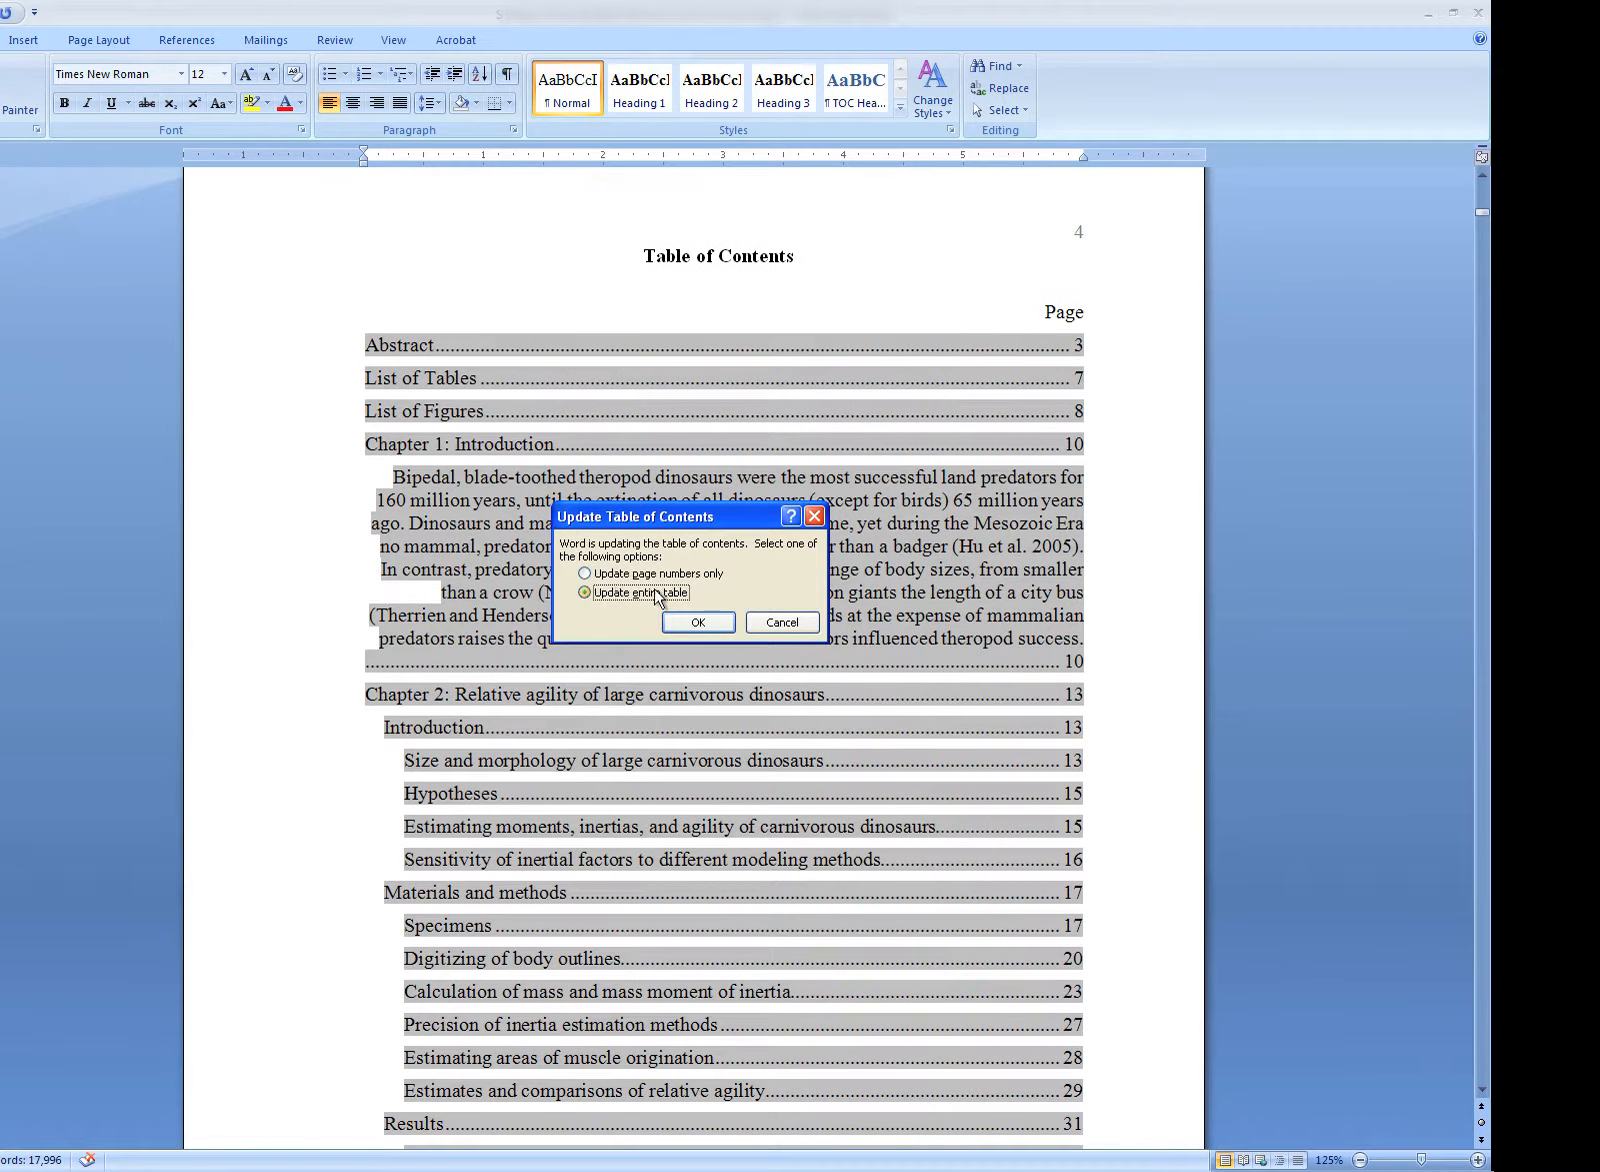
pyautogui.click(699, 622)
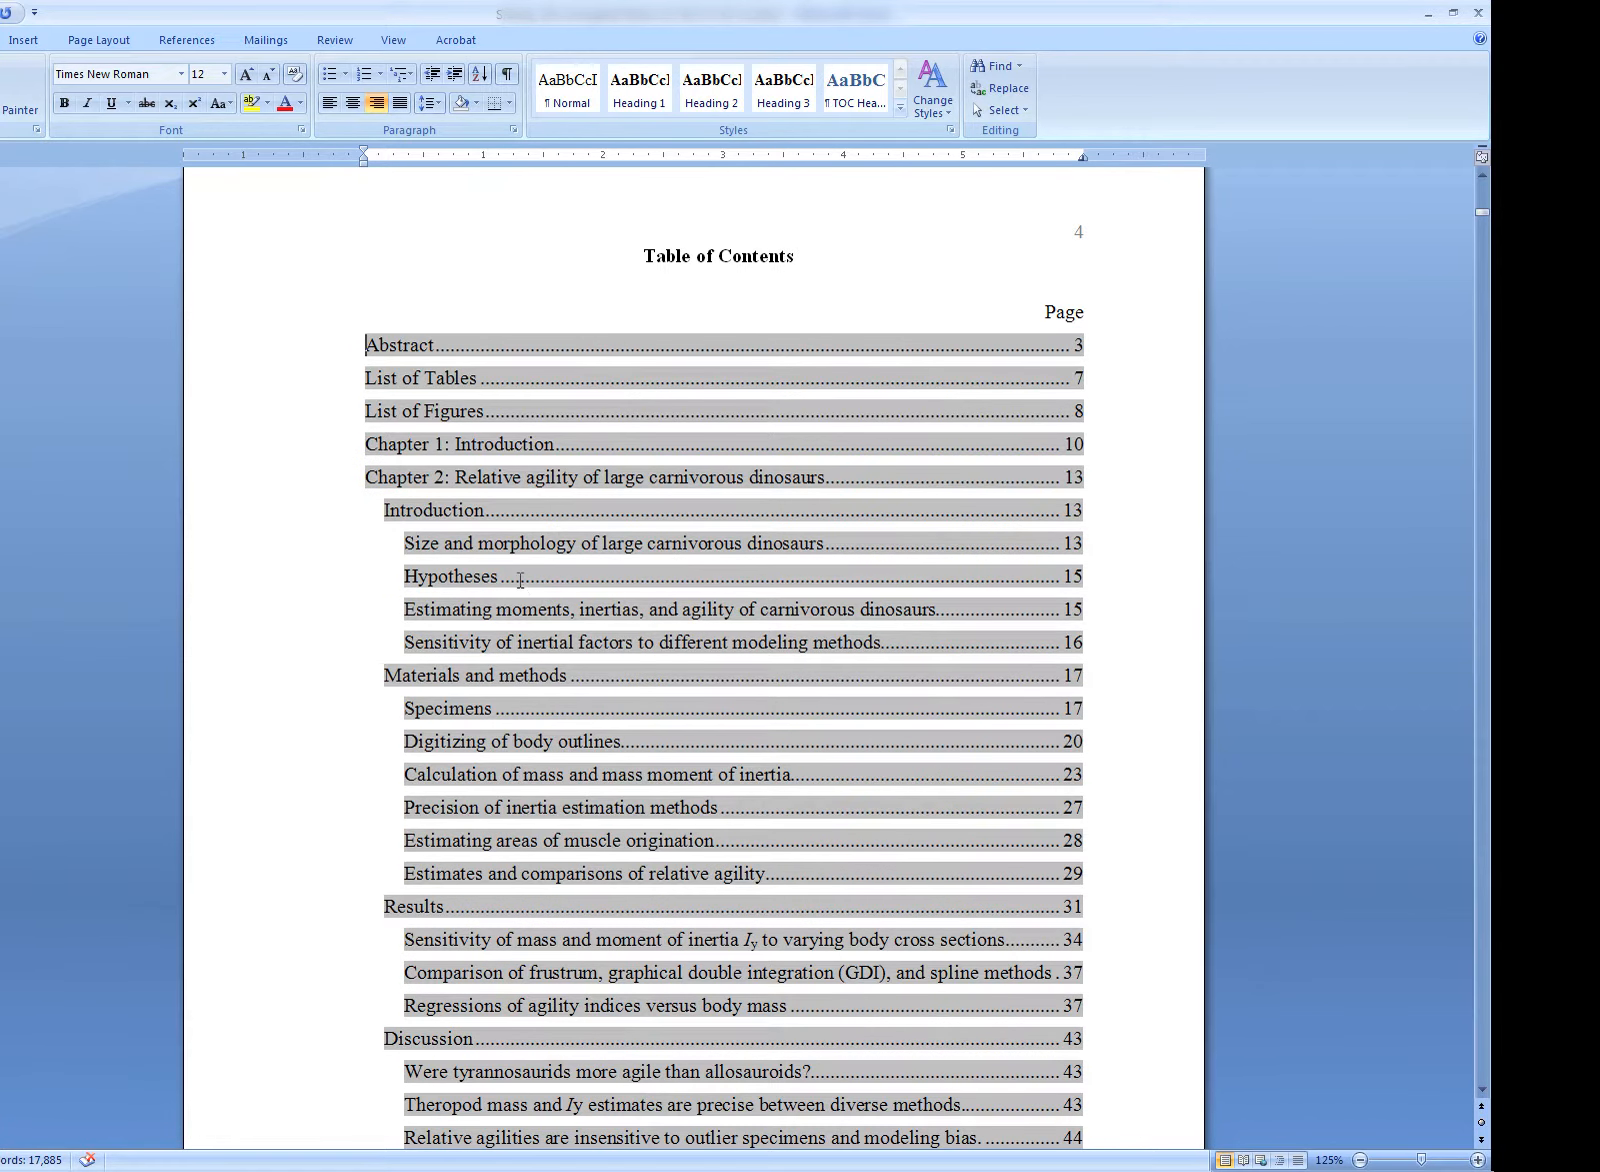
# Select all table of contents entries from Abstract through Appendix A and set the table of contents settings to show 5 levels
pyautogui.scroll(-15, 617, 713)
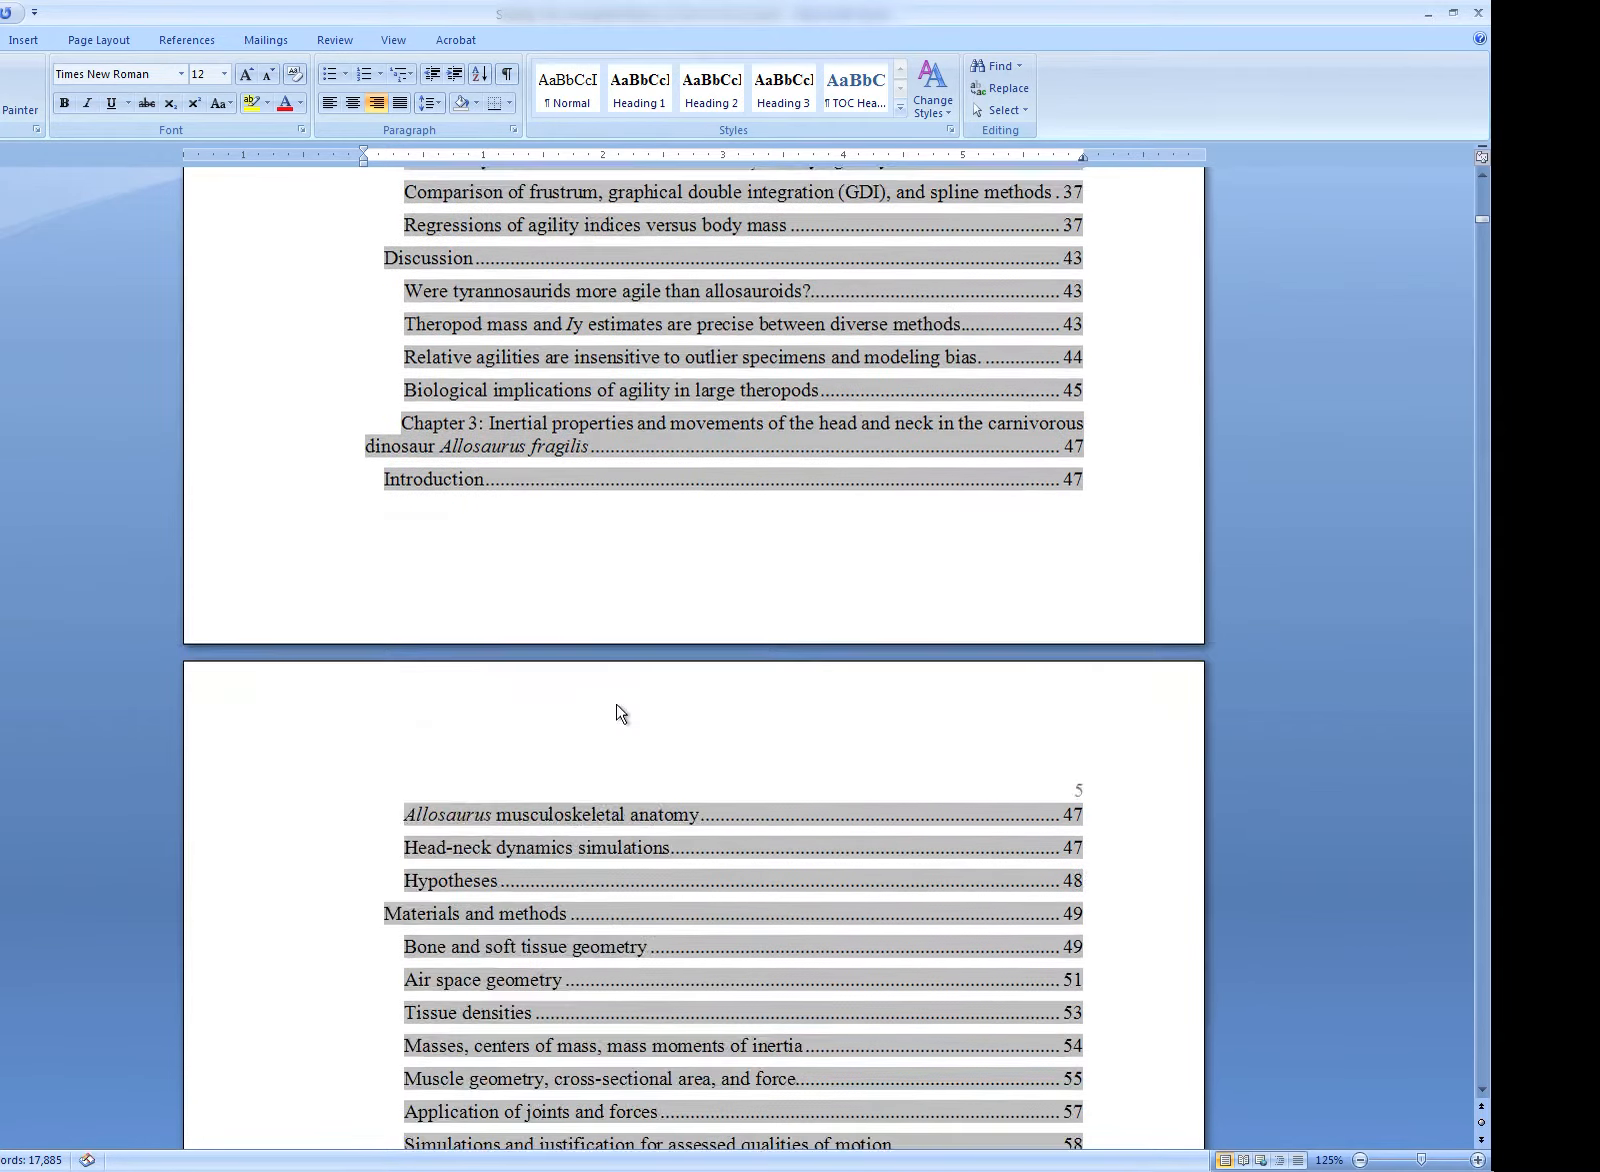
pyautogui.scroll(15, 617, 713)
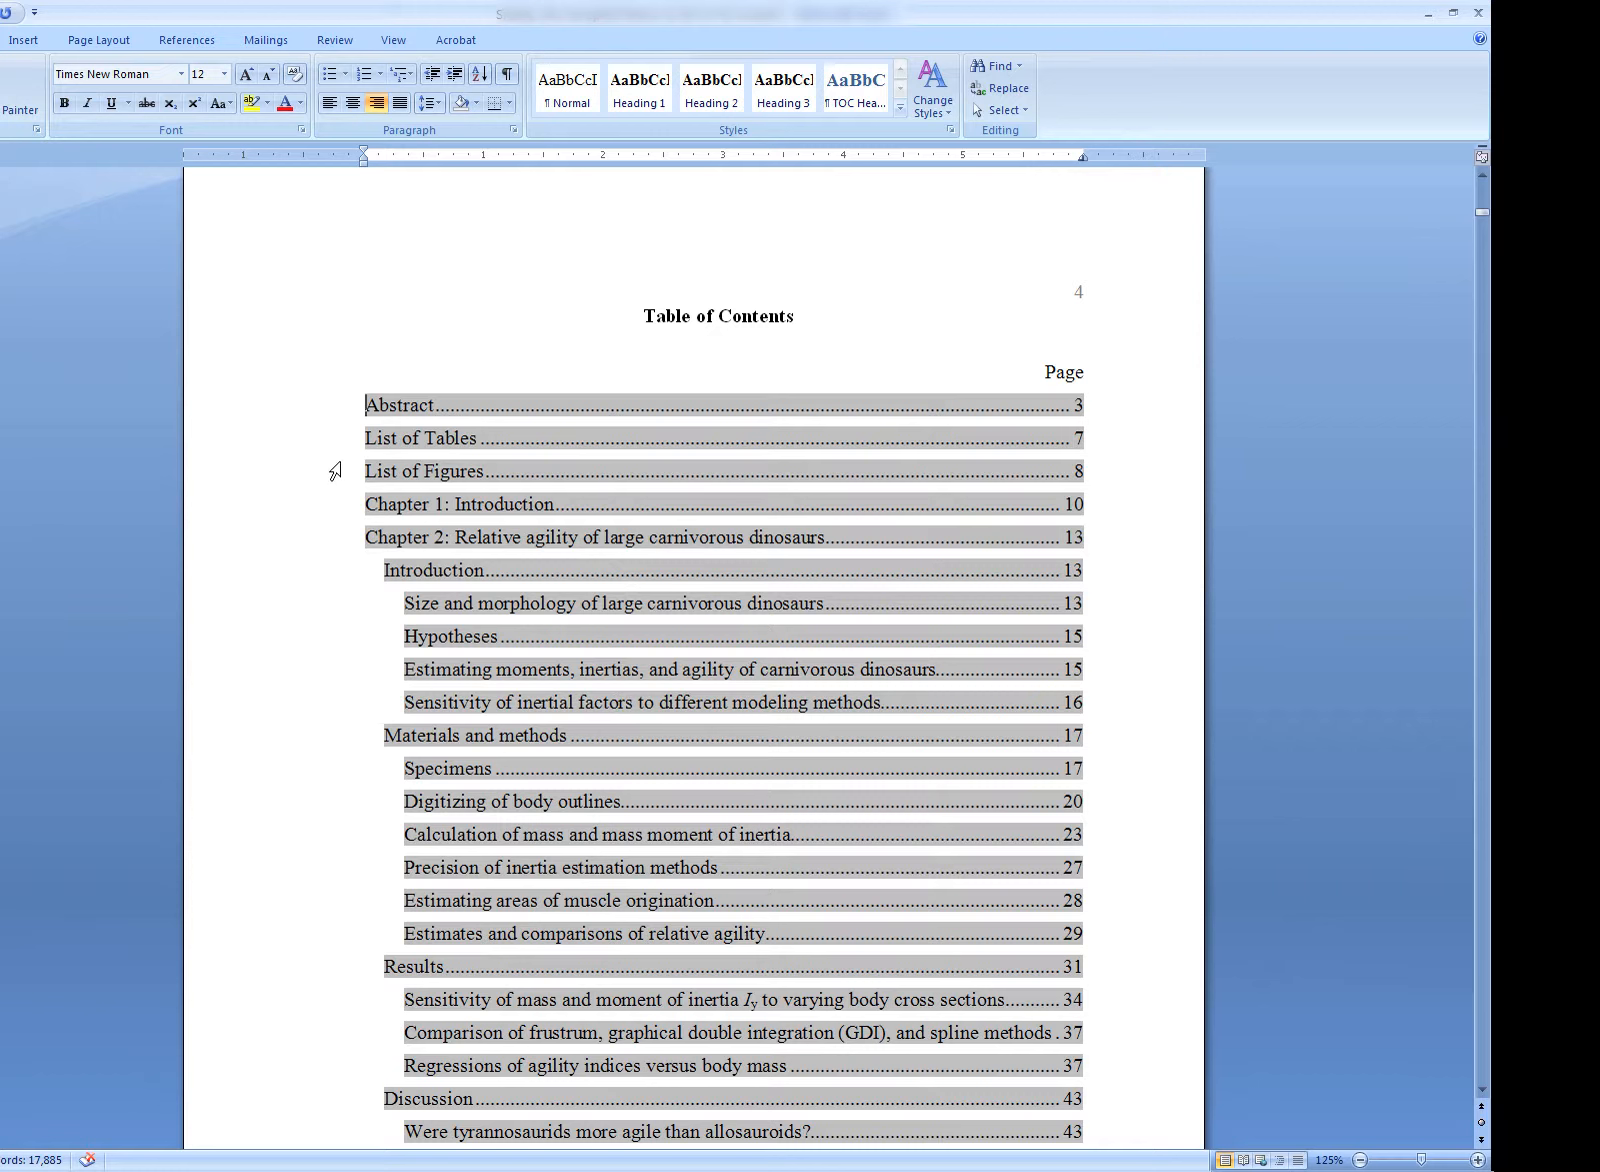
pyautogui.click(585, 424)
pyautogui.moveTo(270, 412); pyautogui.dragTo(321, 669)
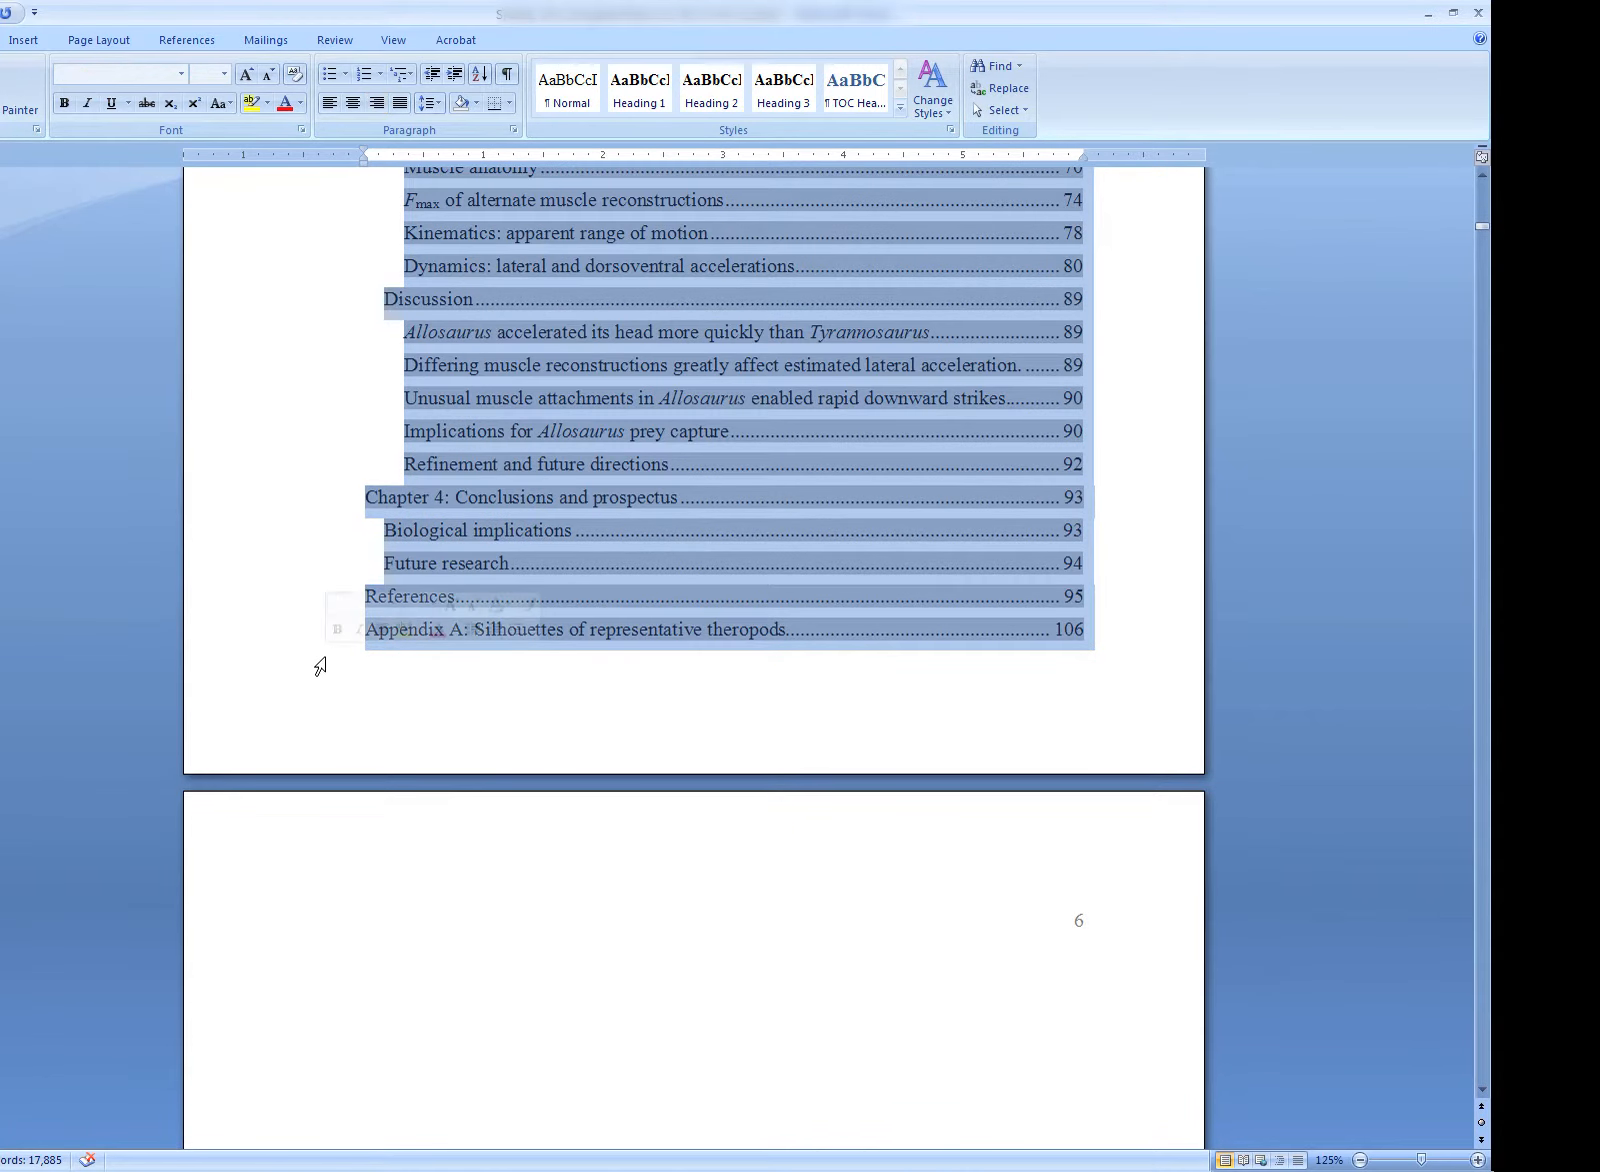
pyautogui.click(186, 42)
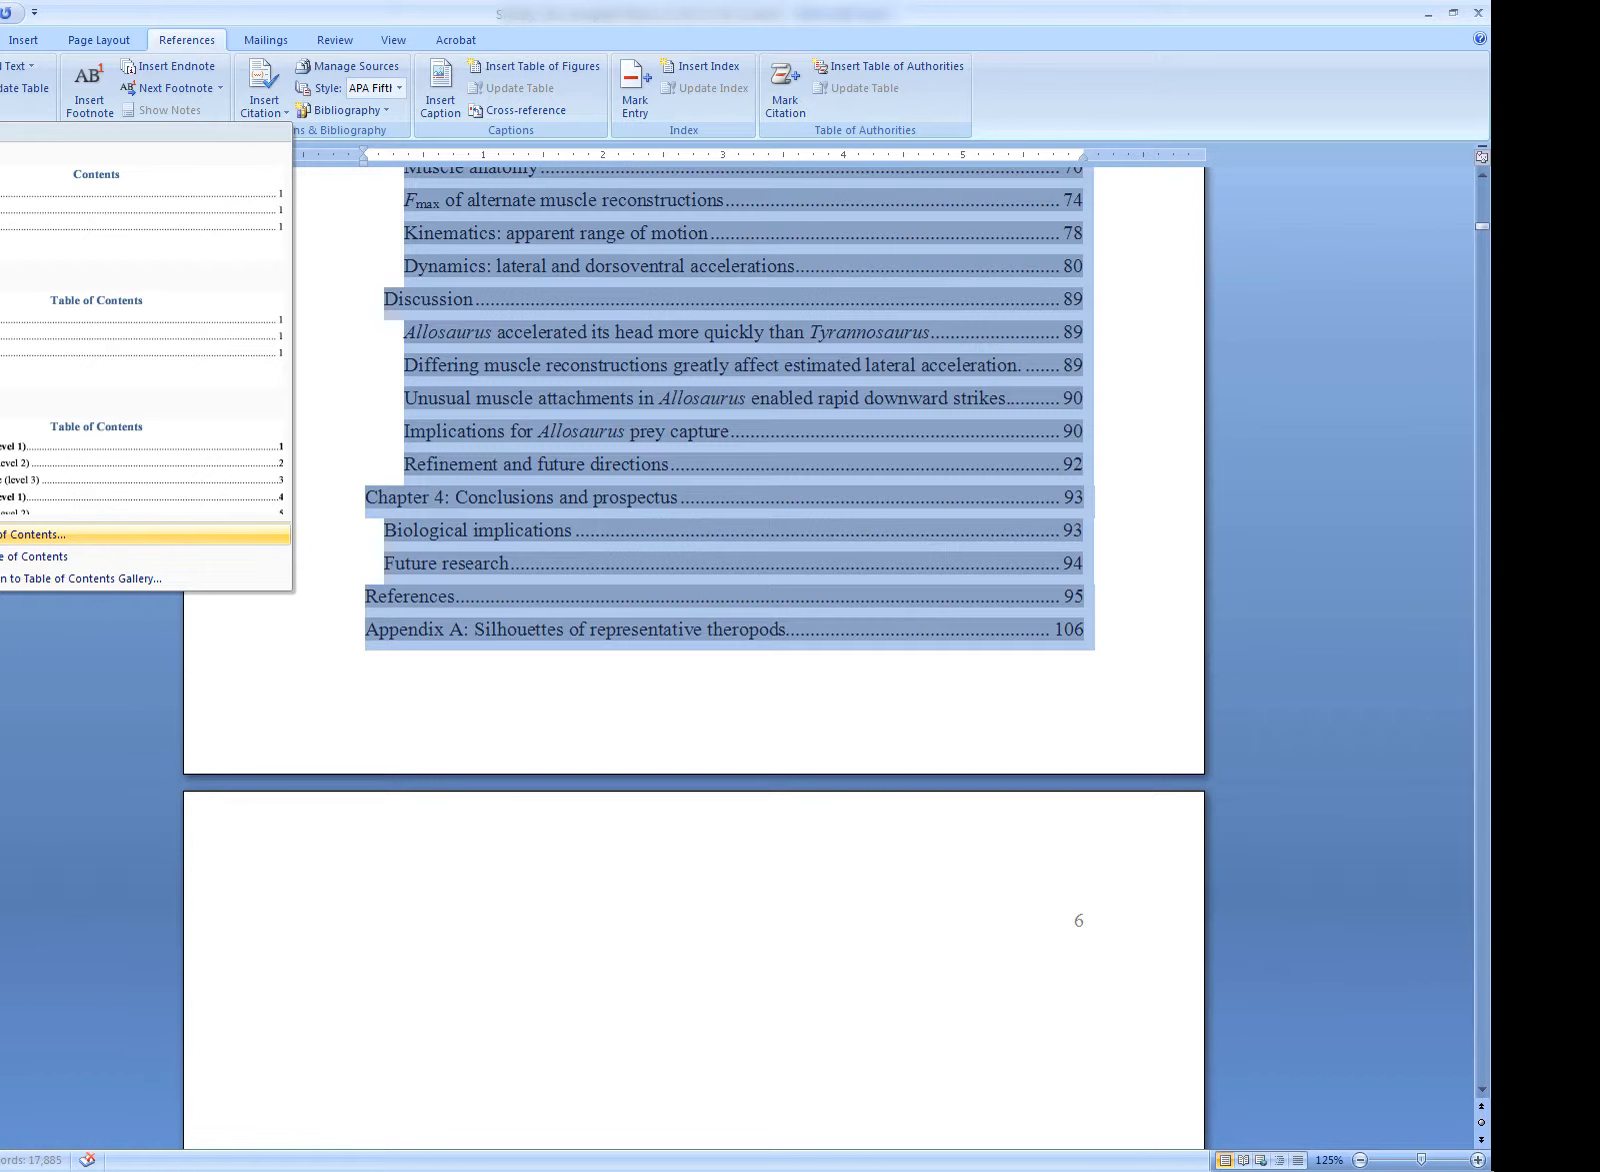
pyautogui.click(30, 534)
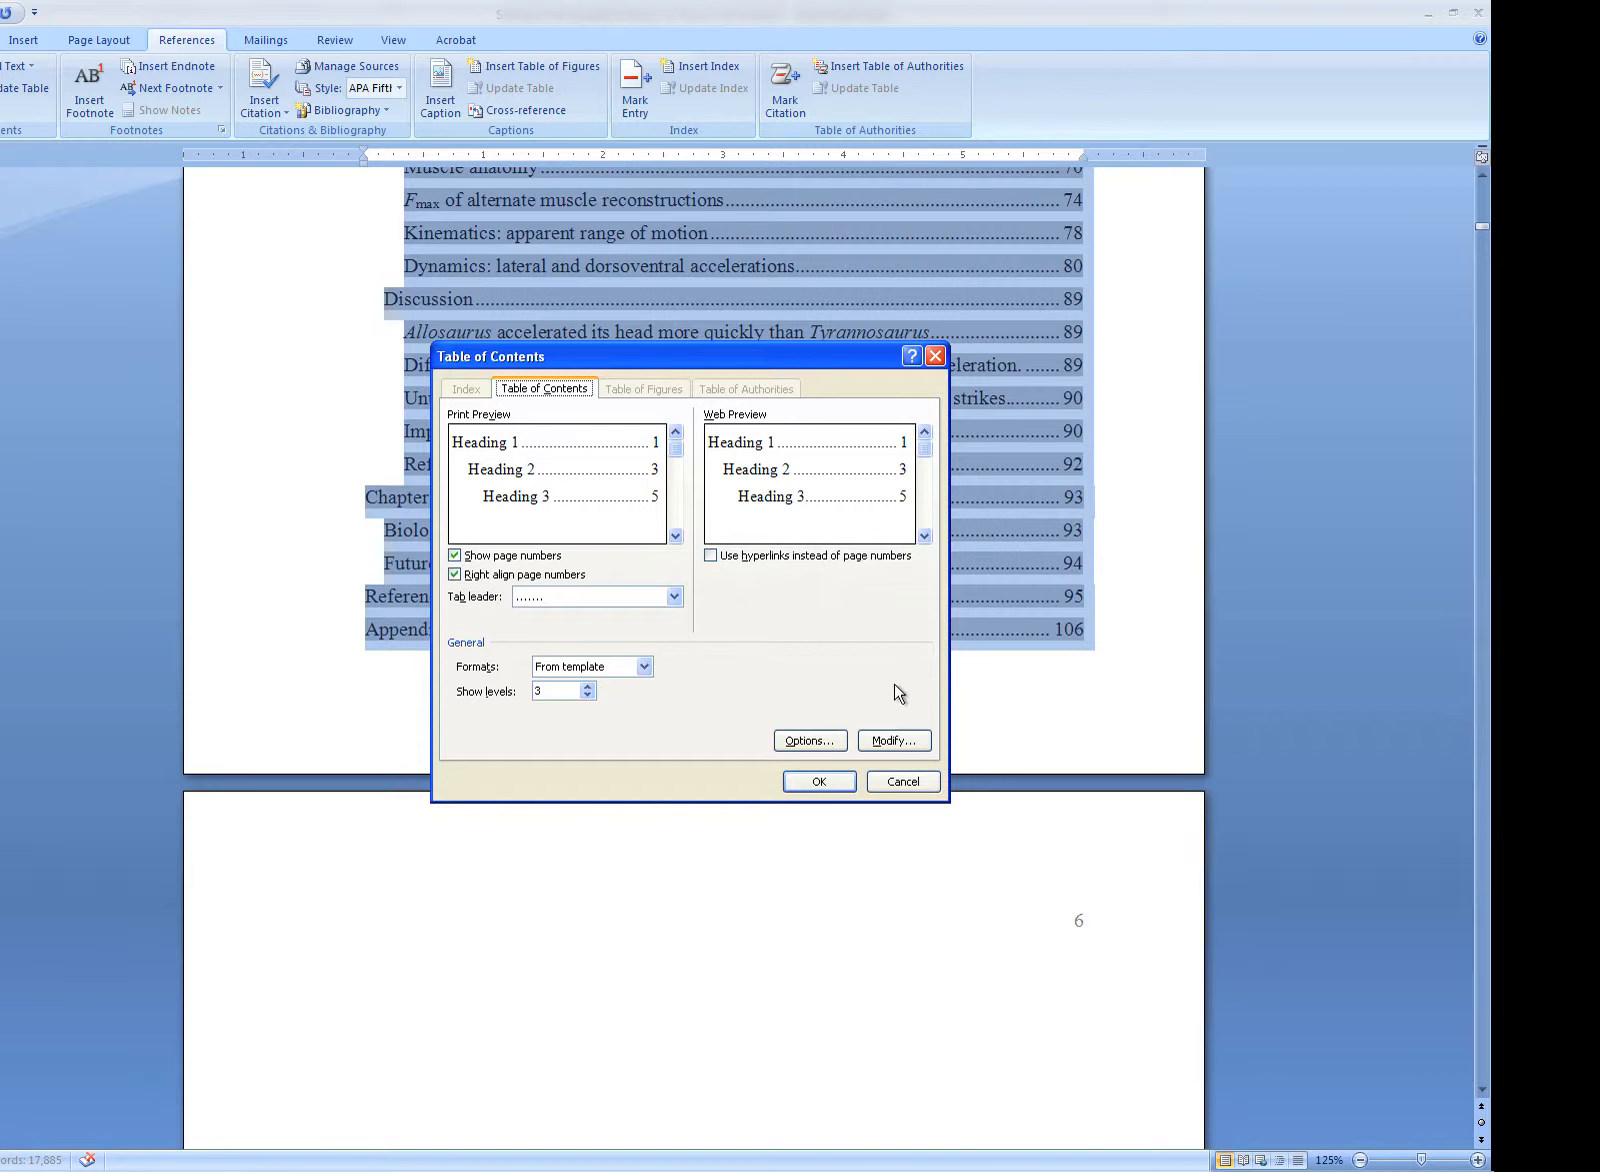
pyautogui.click(587, 686)
pyautogui.click(587, 686)
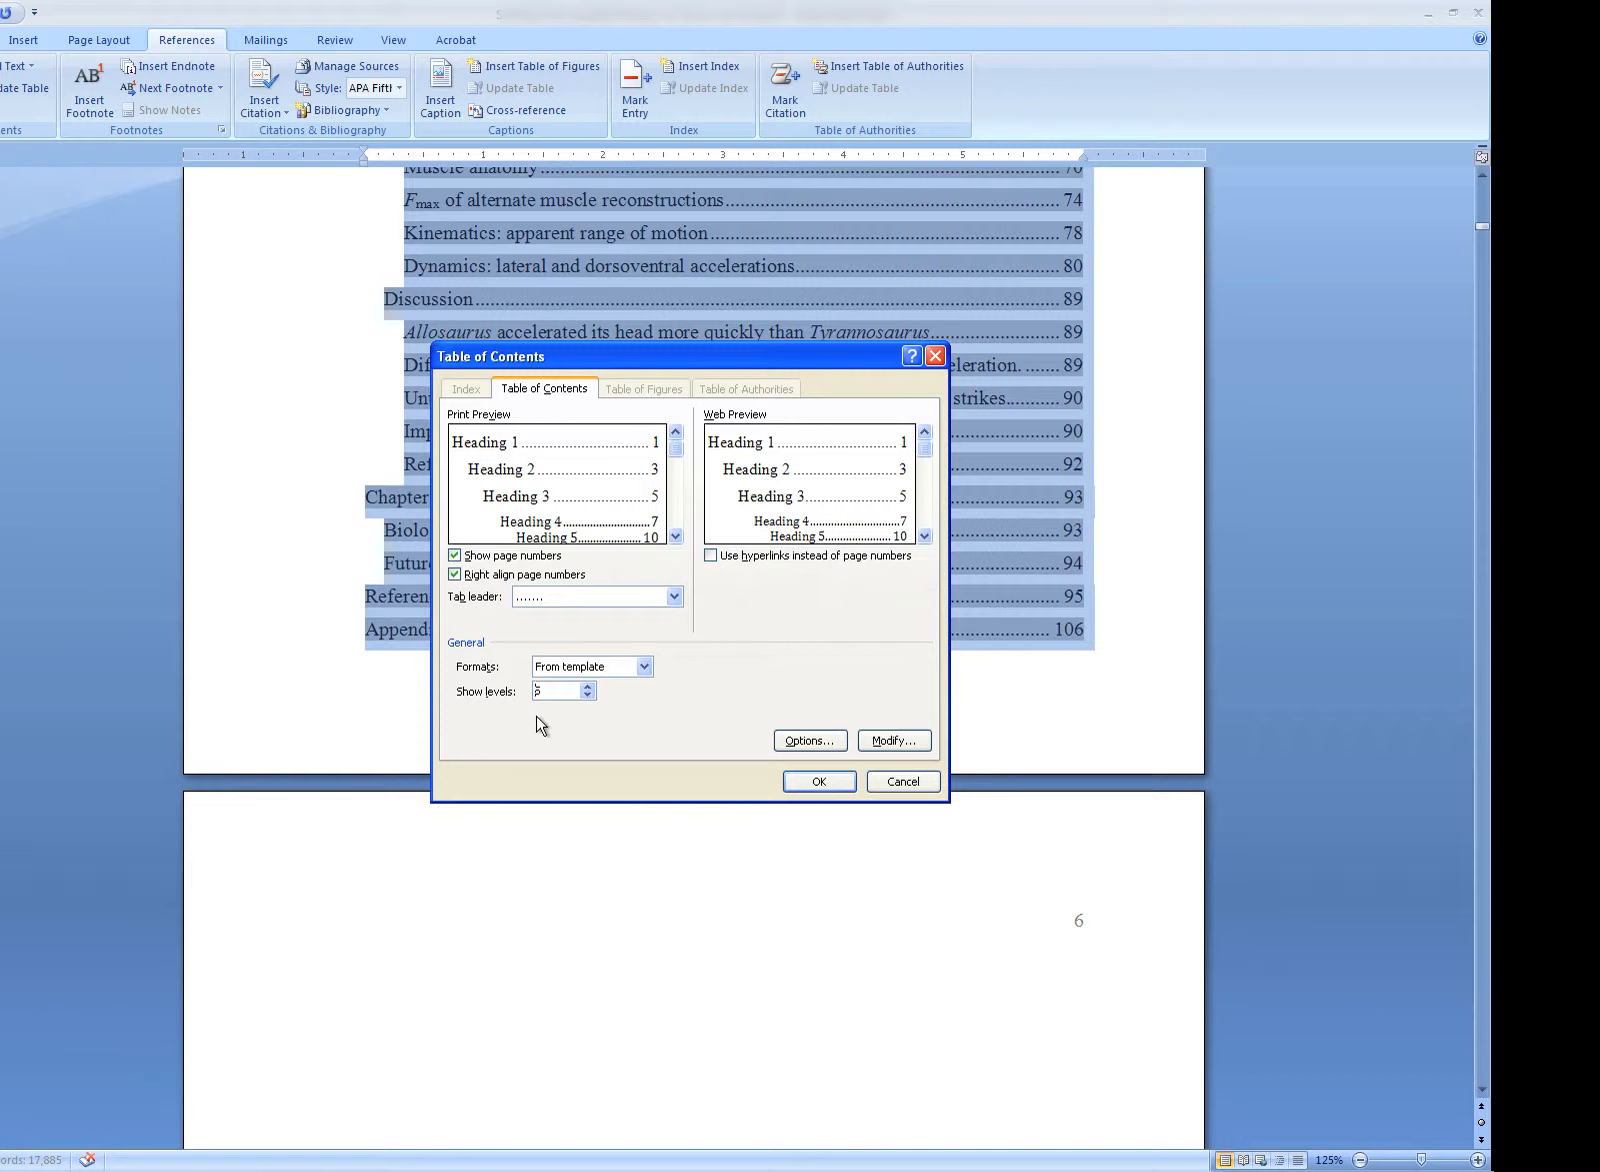
# Modify the TOC 4 style in the table of contents settings to use Times New Roman at 12 pt
pyautogui.click(675, 537)
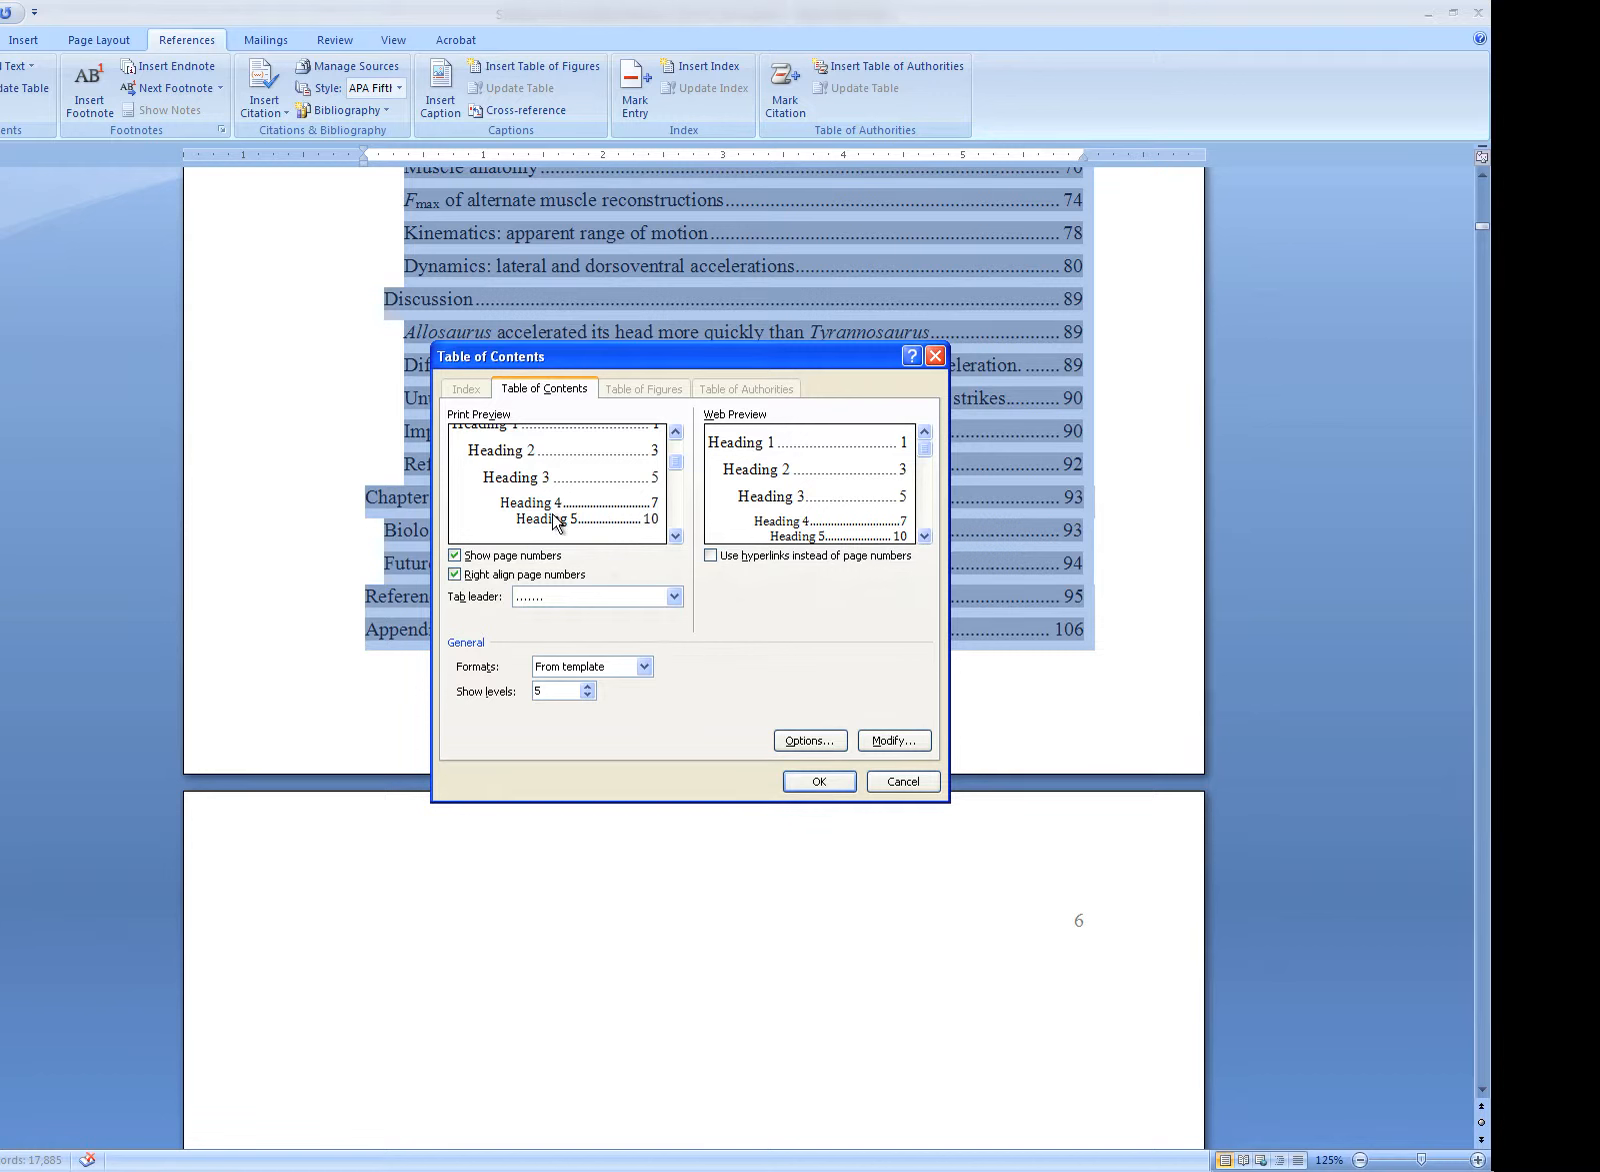
pyautogui.scroll(-1, 553, 520)
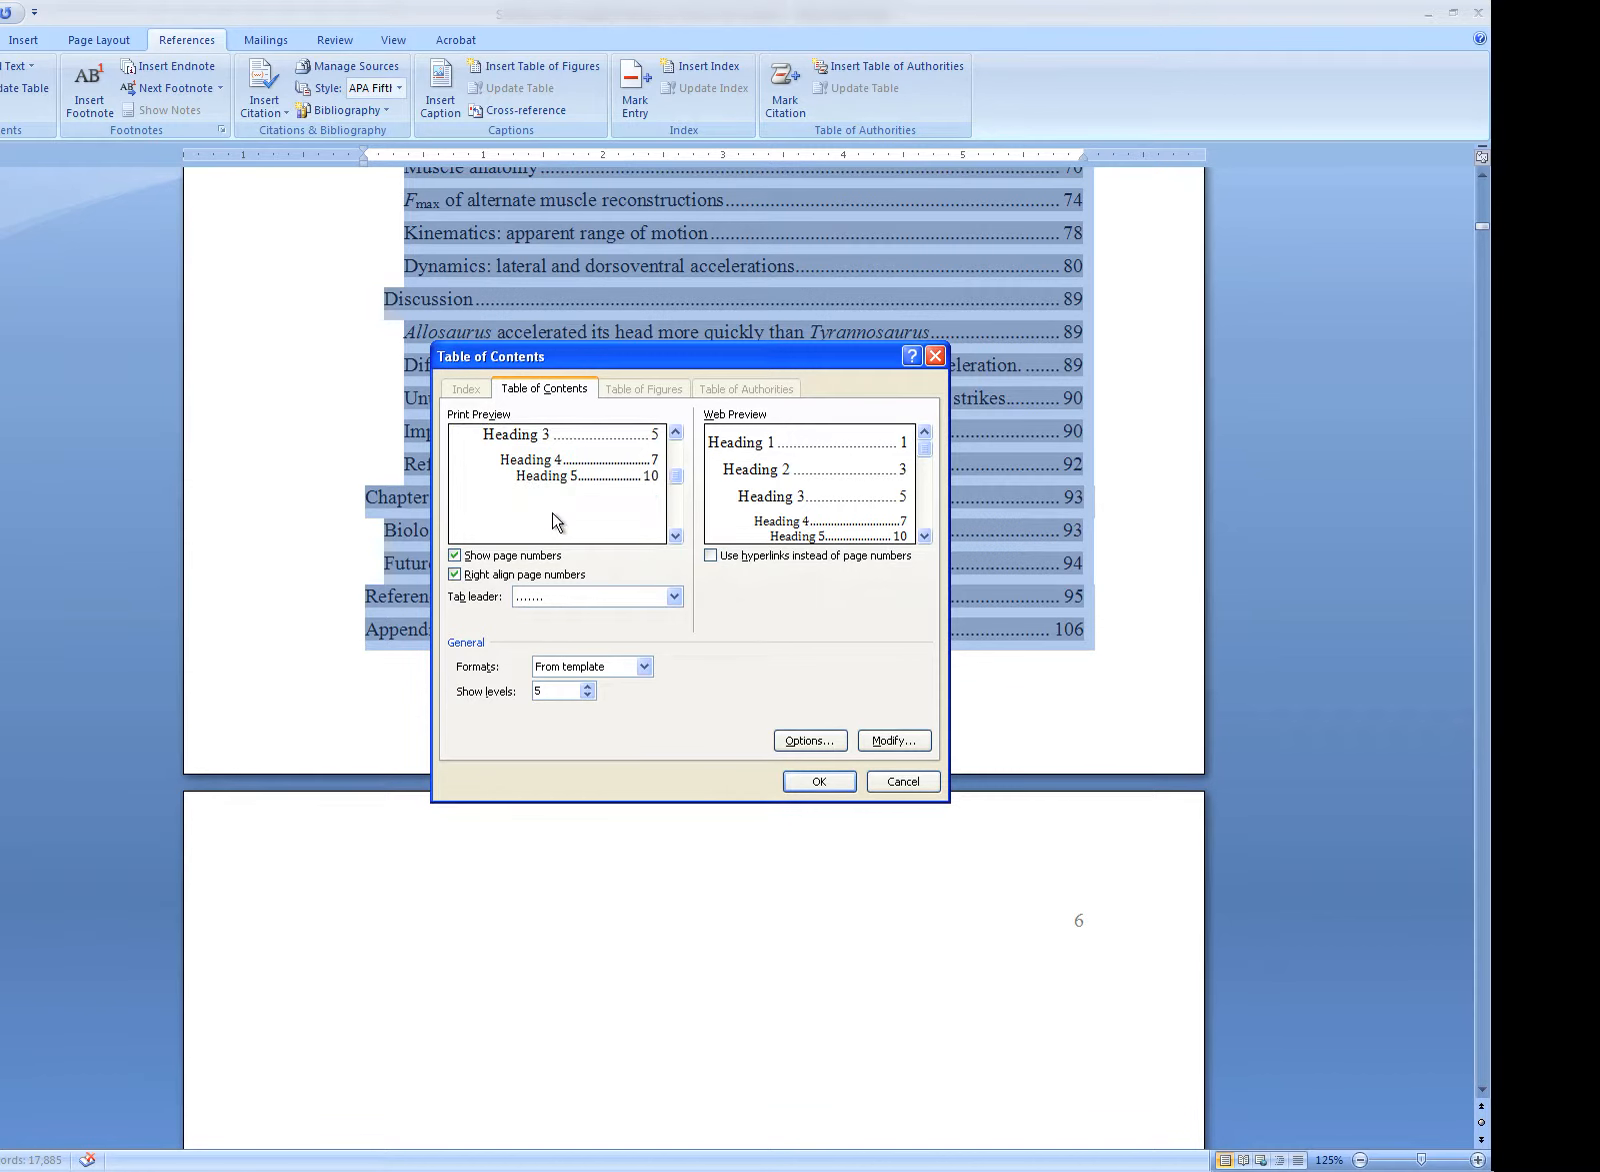
pyautogui.click(674, 436)
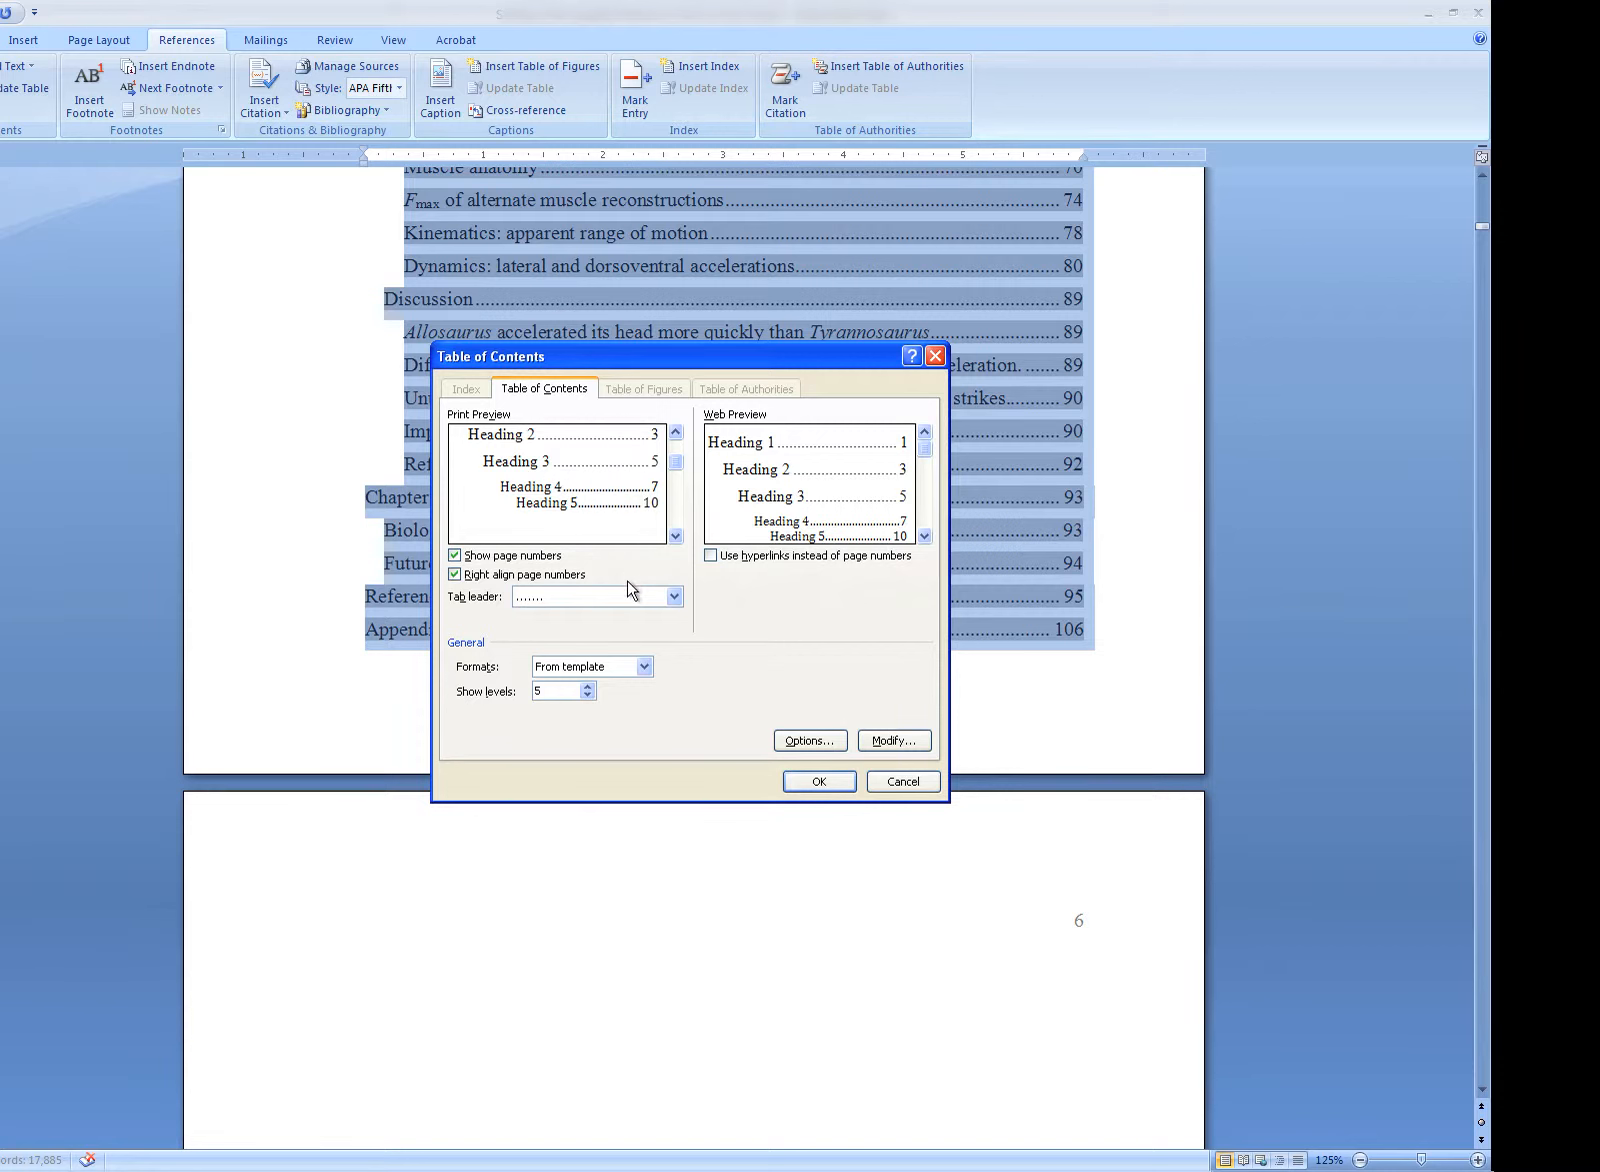
pyautogui.click(912, 745)
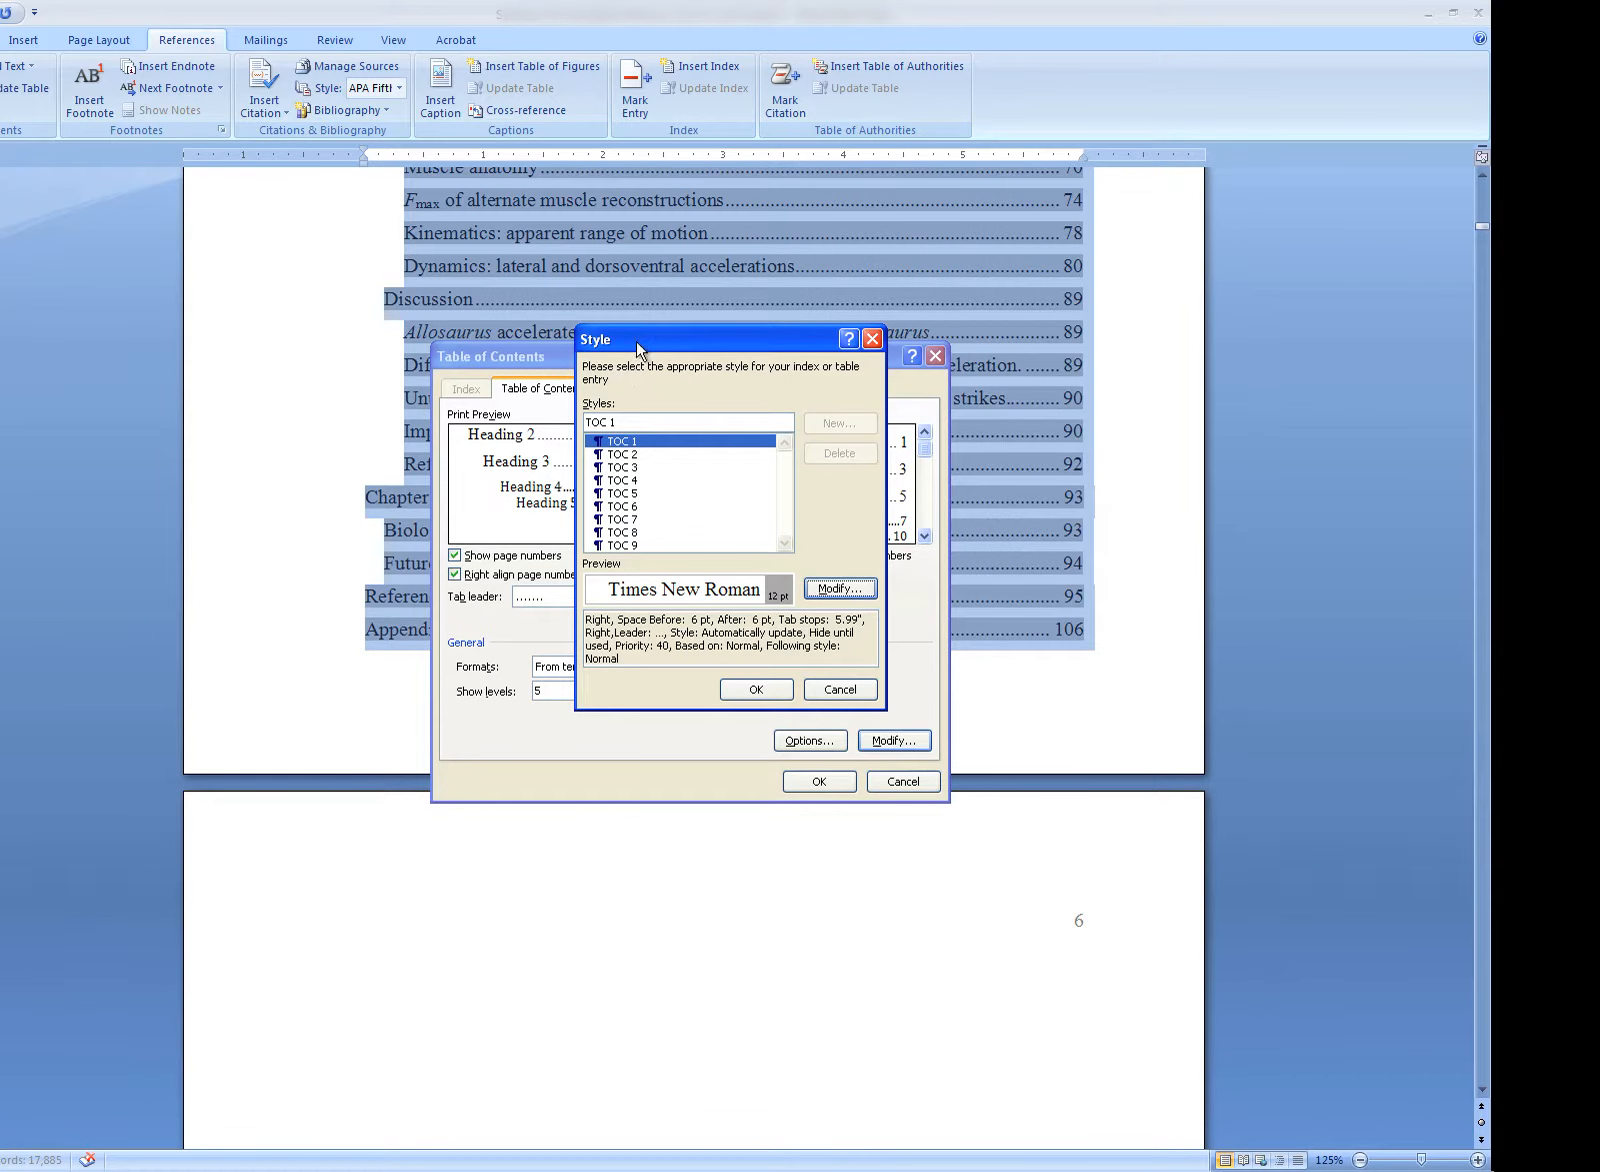
pyautogui.moveTo(639, 343); pyautogui.dragTo(655, 343)
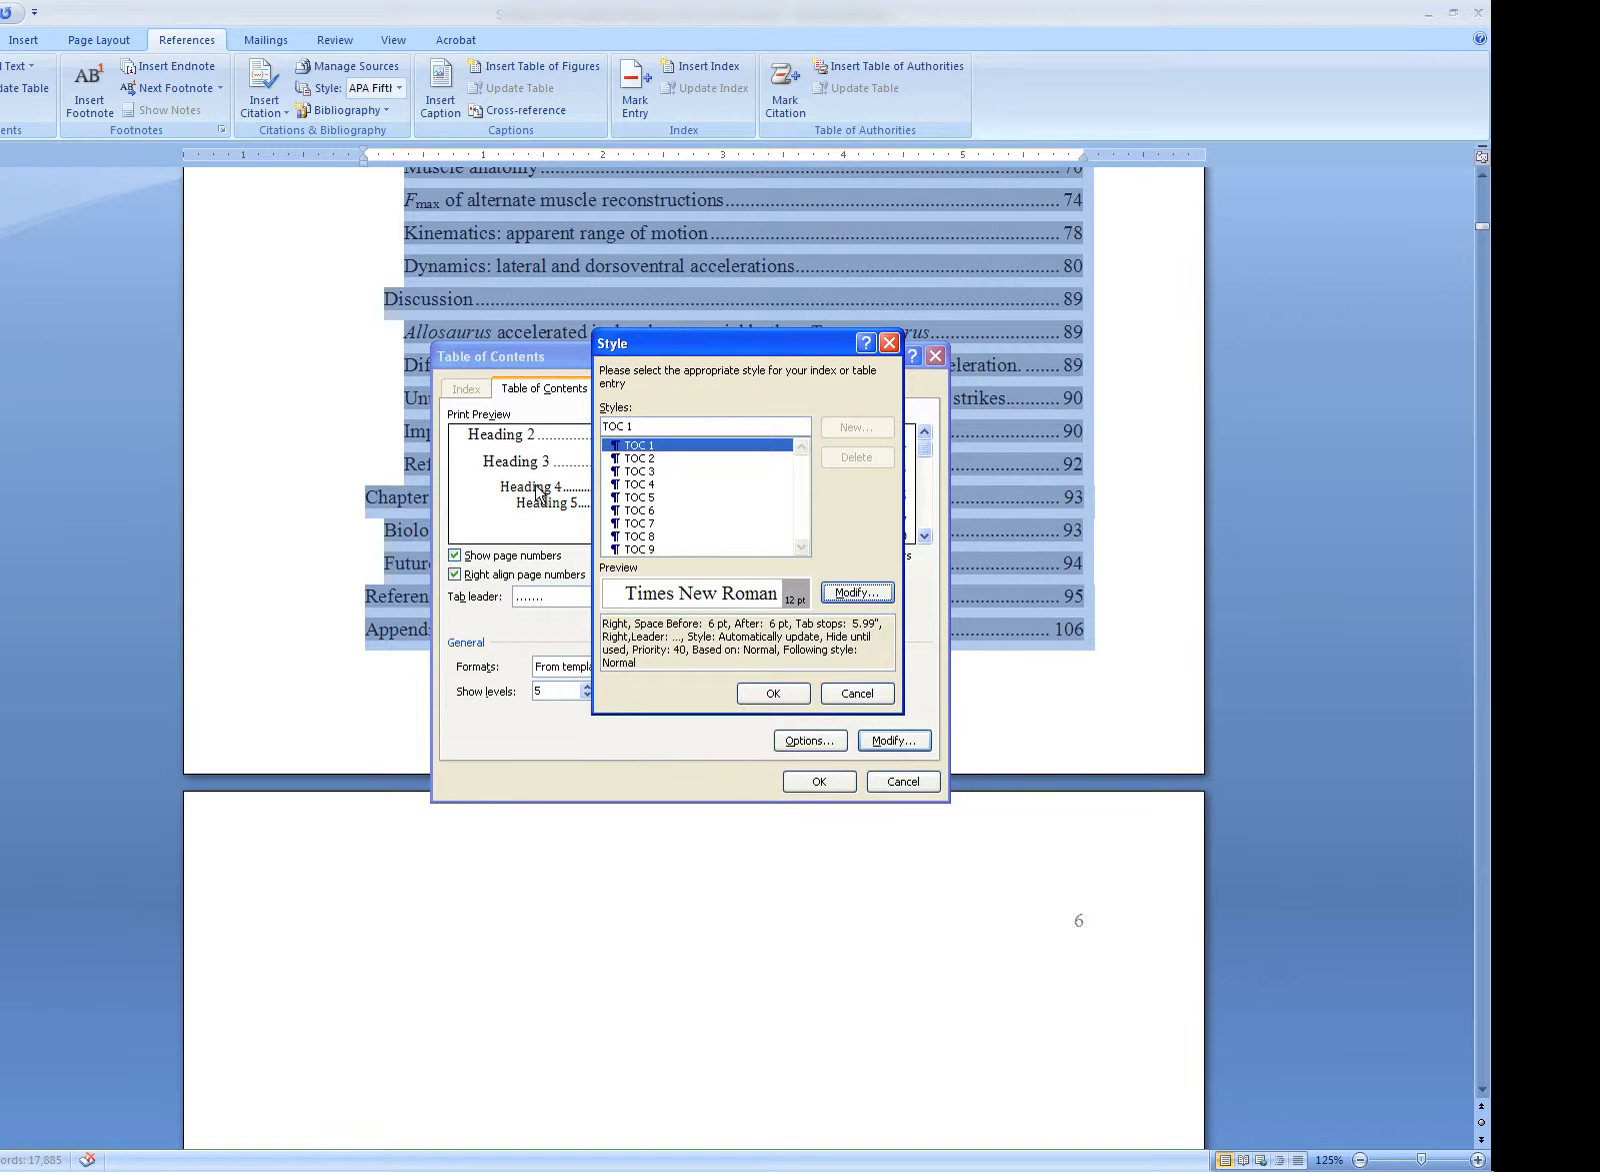
pyautogui.click(641, 486)
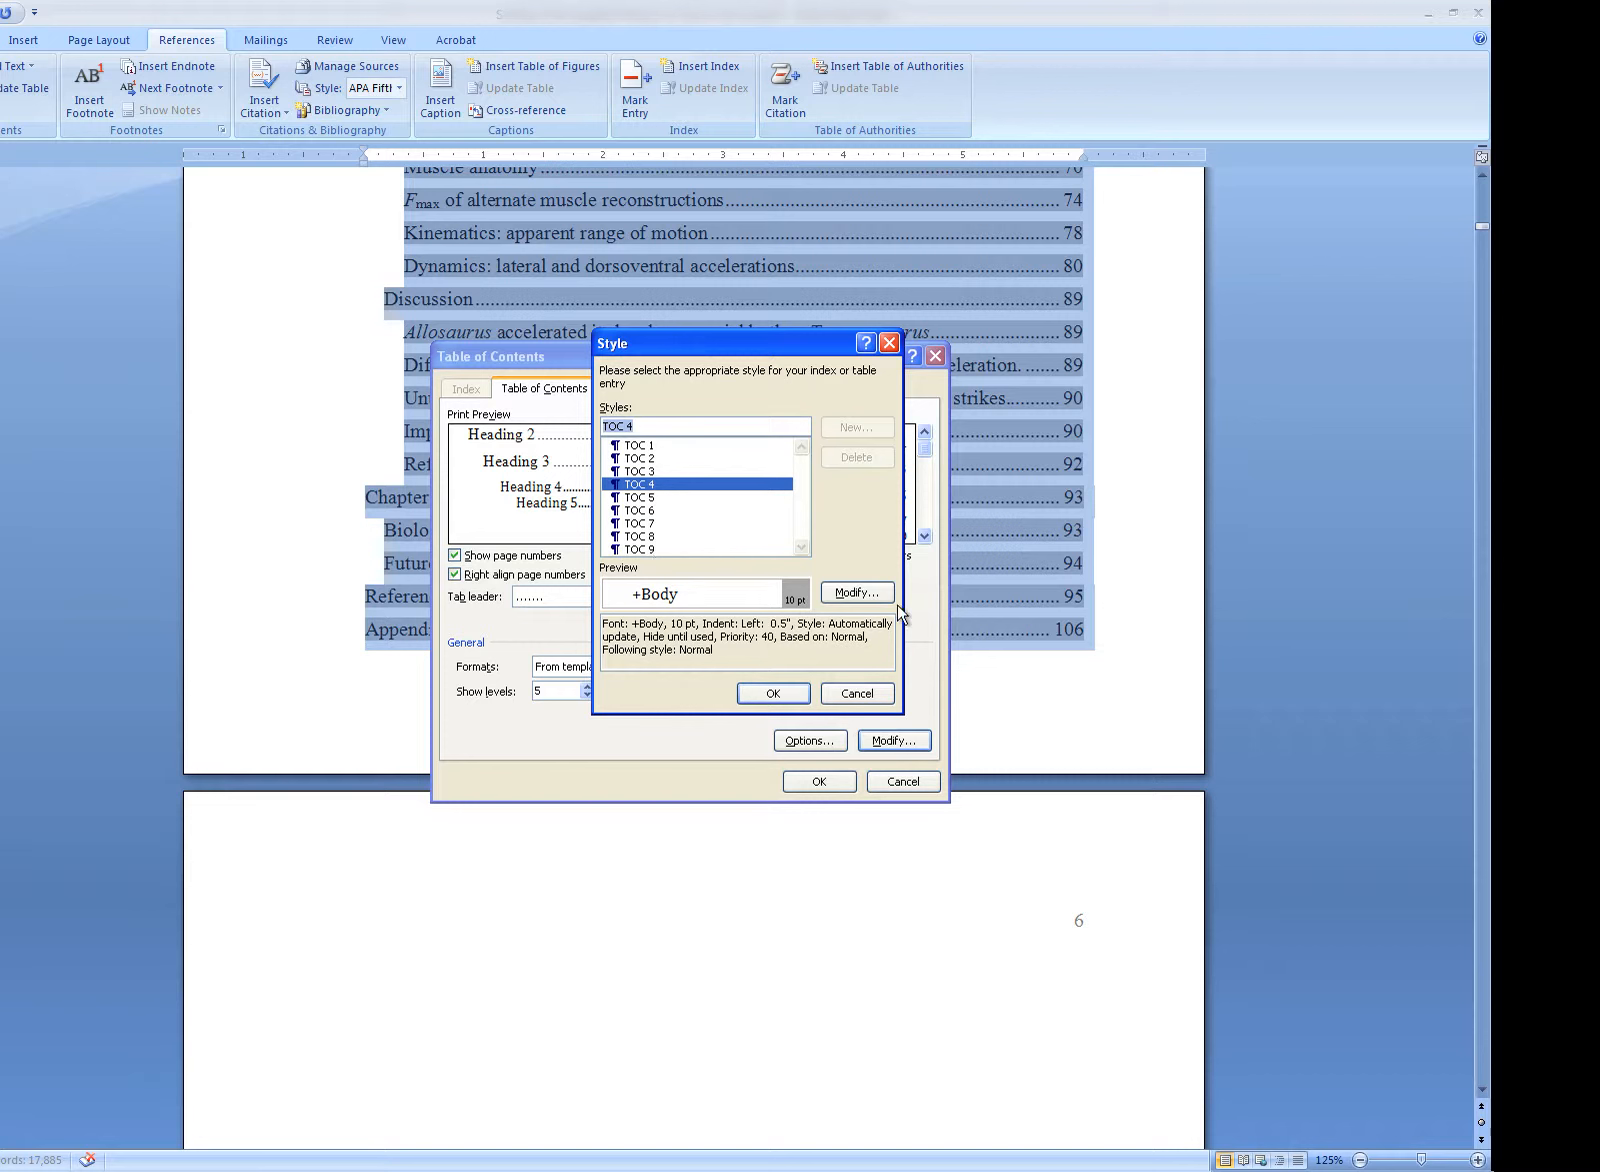
pyautogui.click(857, 593)
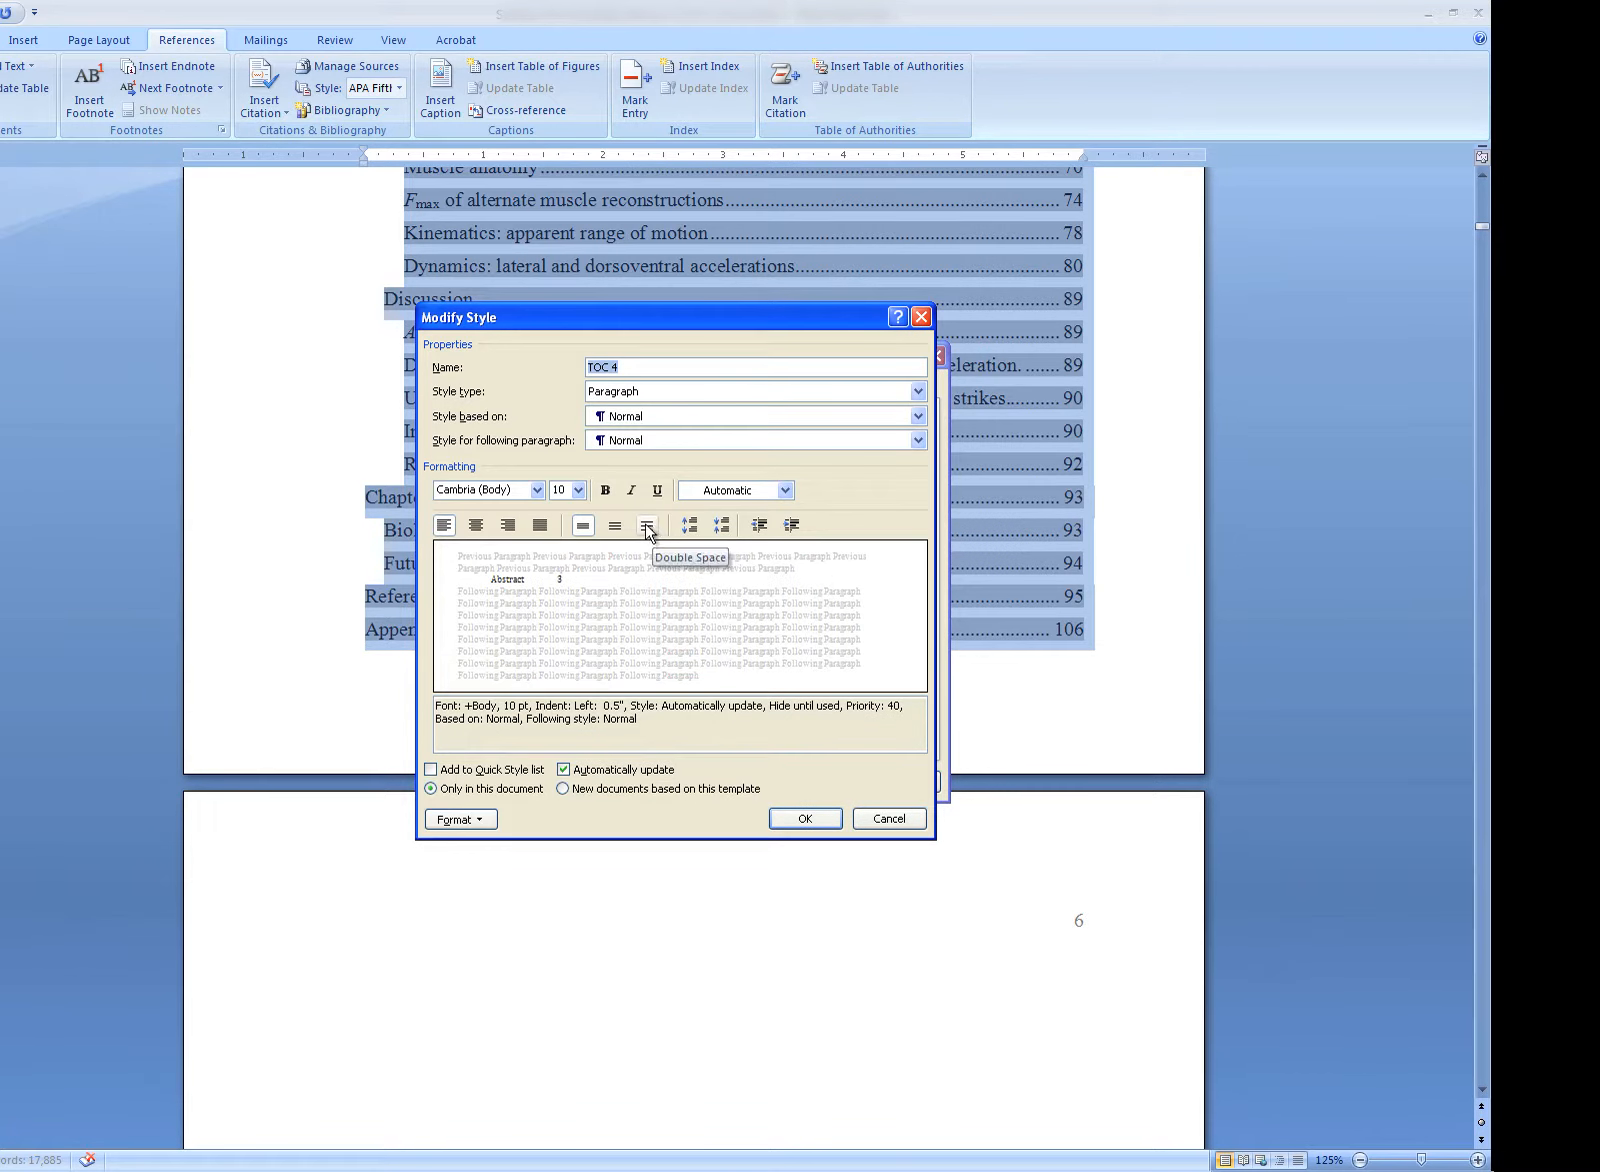
pyautogui.click(538, 490)
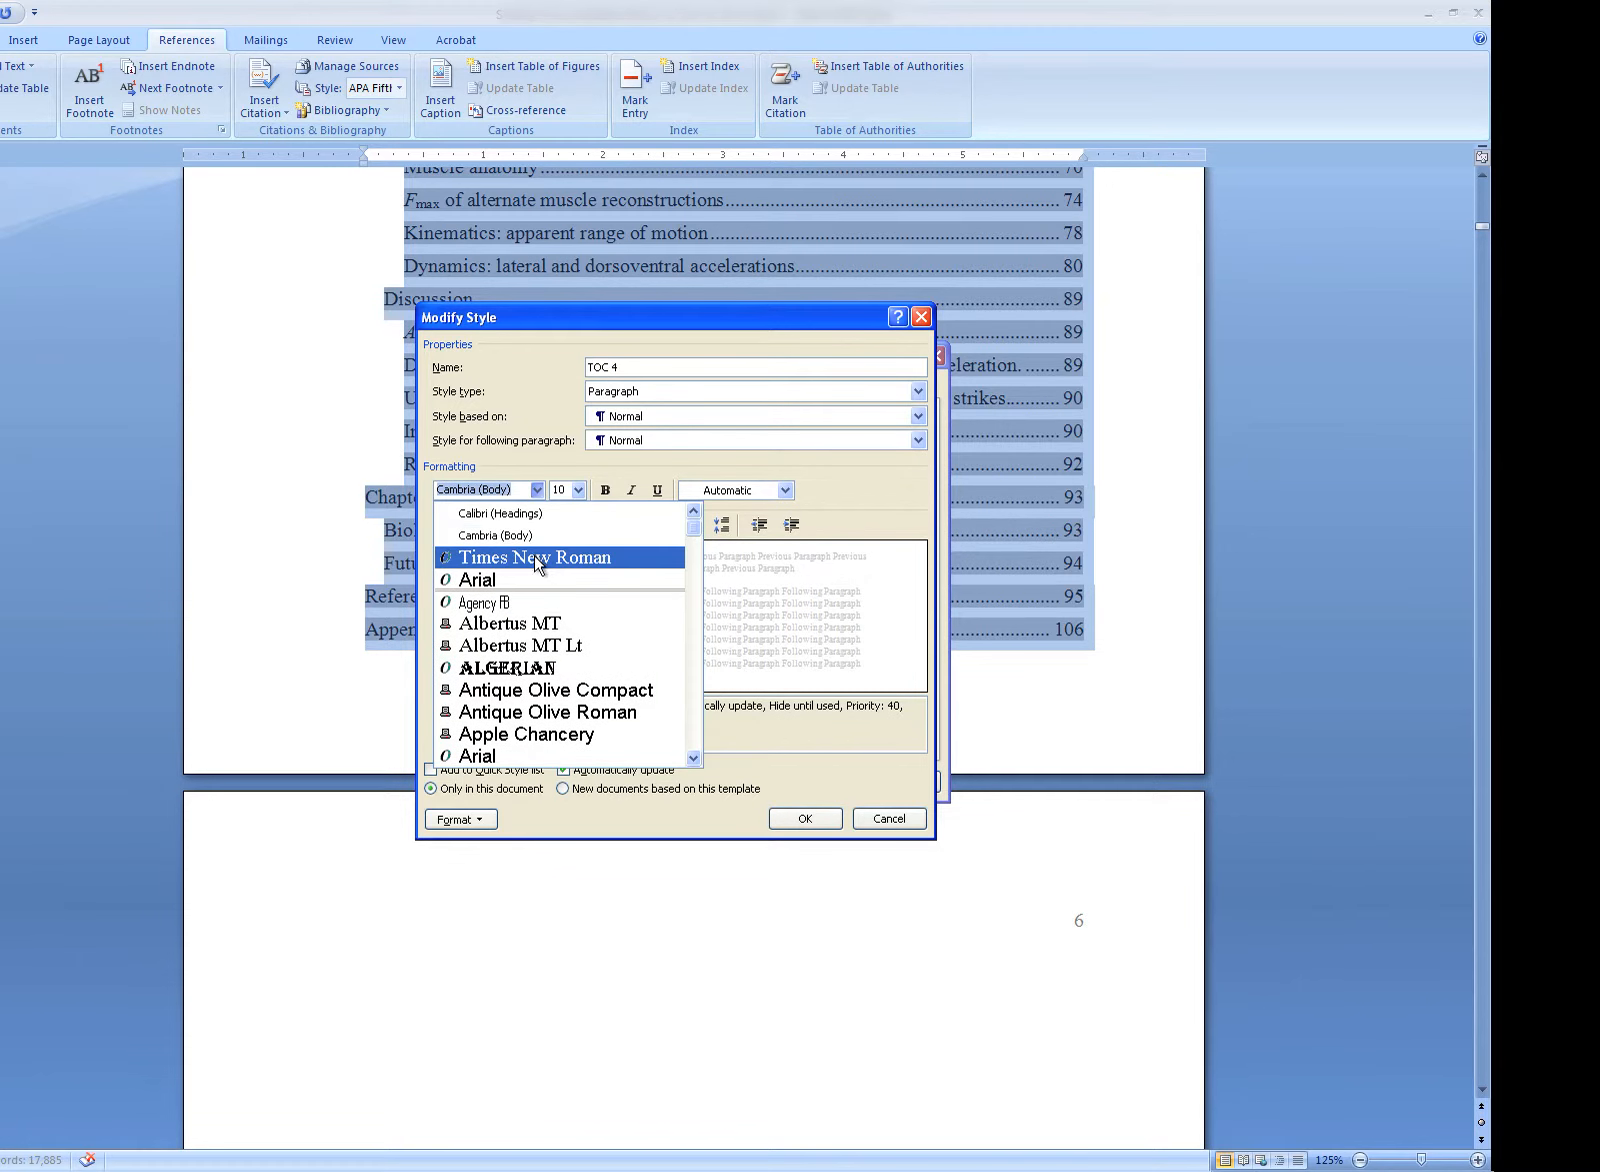
pyautogui.click(537, 555)
pyautogui.click(578, 490)
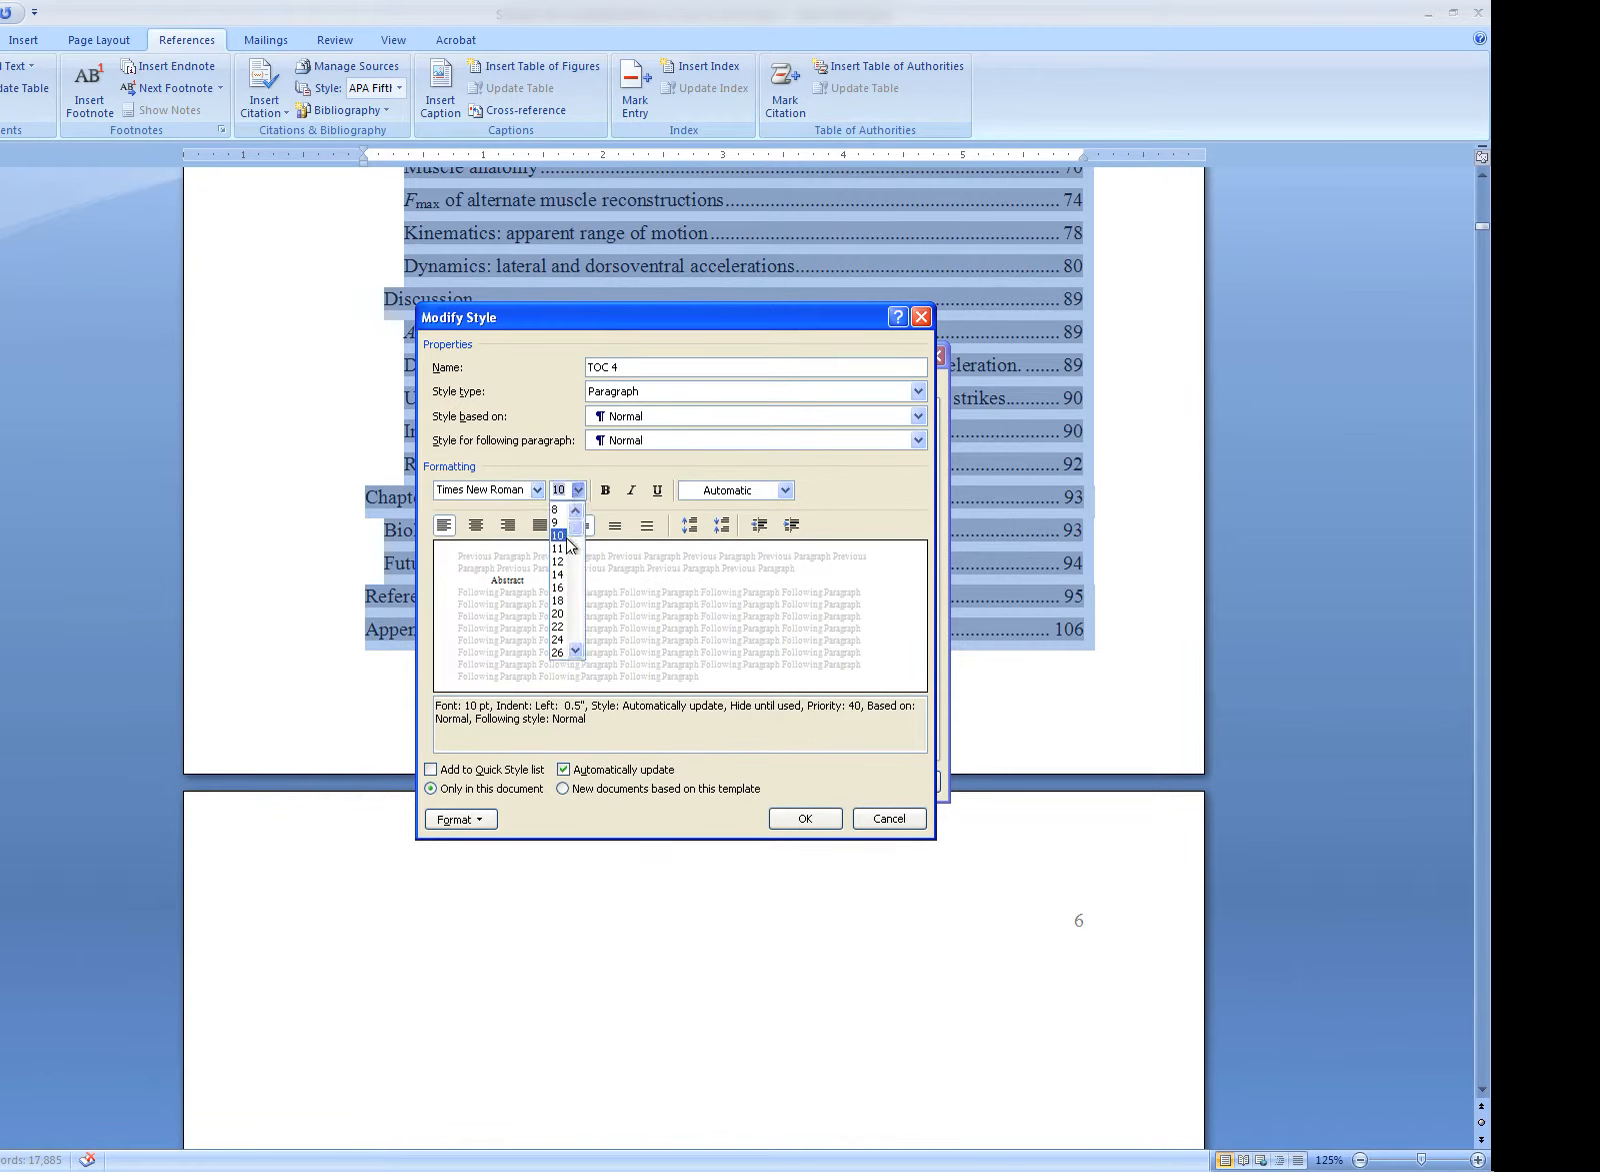
pyautogui.click(572, 557)
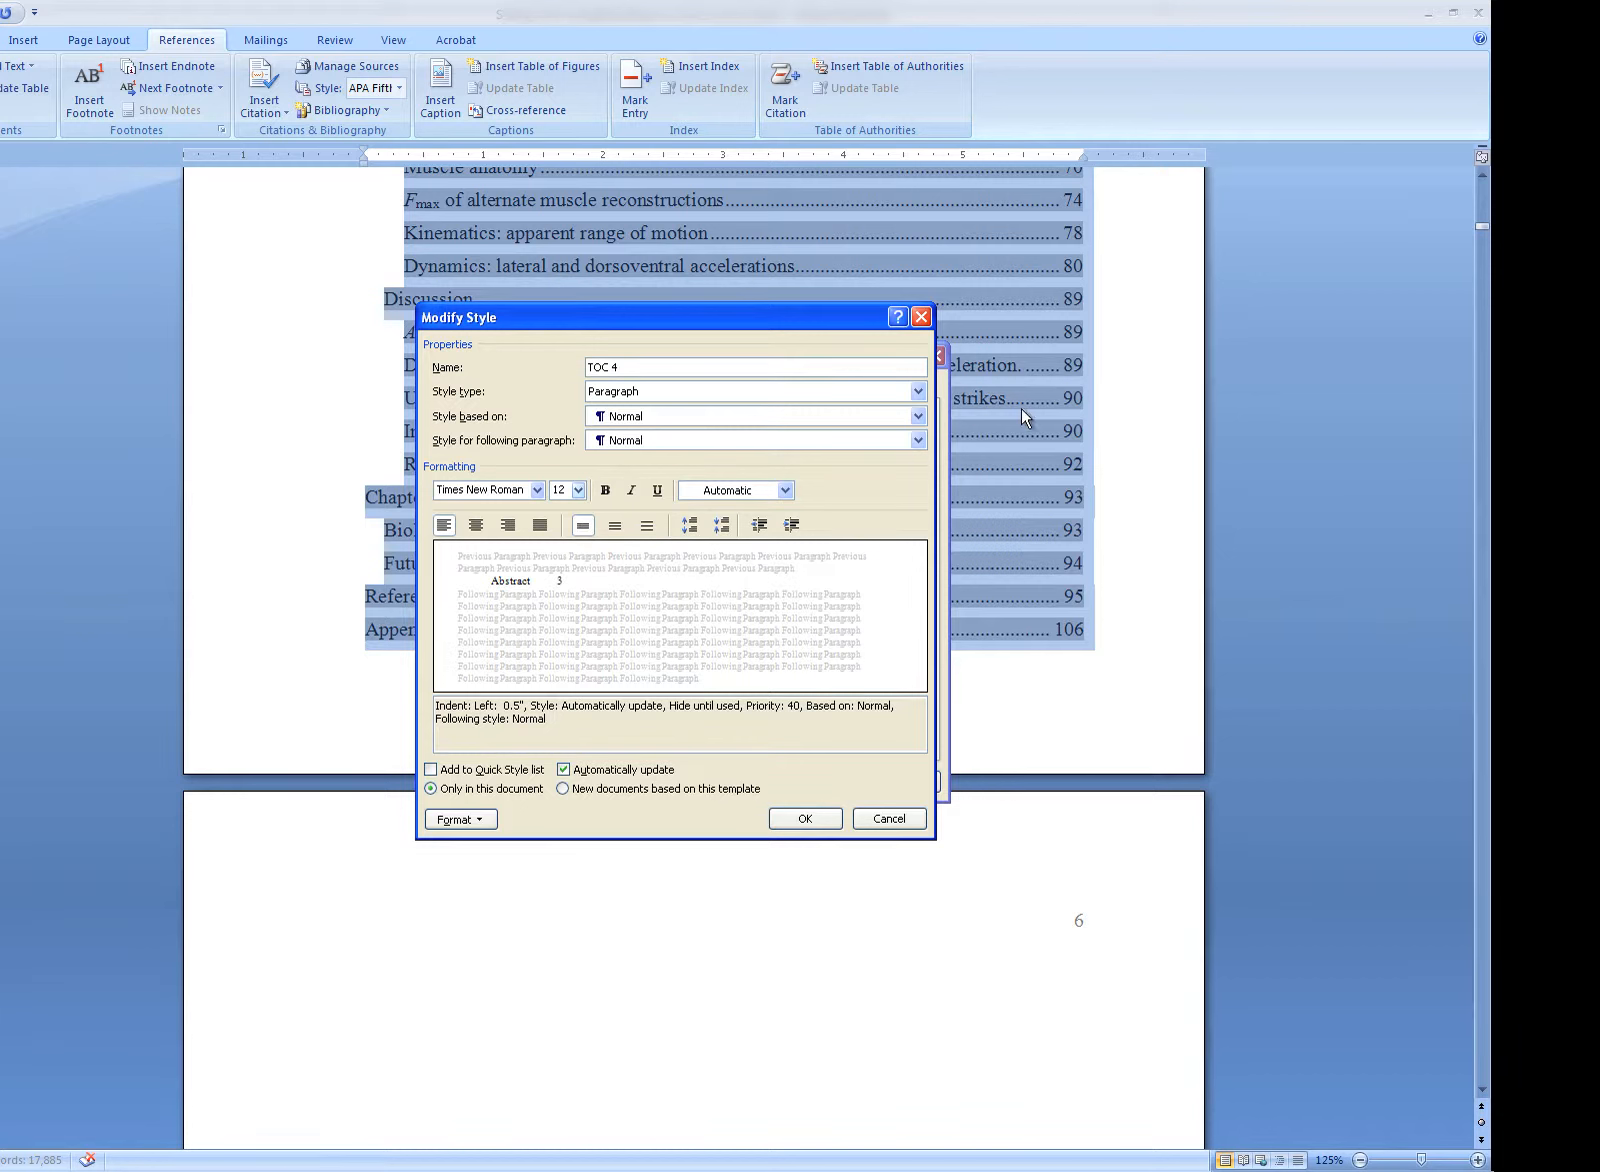
# Set the TOC 4 style's paragraph spacing after to 6 pt and accept the style changes
pyautogui.click(480, 820)
pyautogui.click(486, 868)
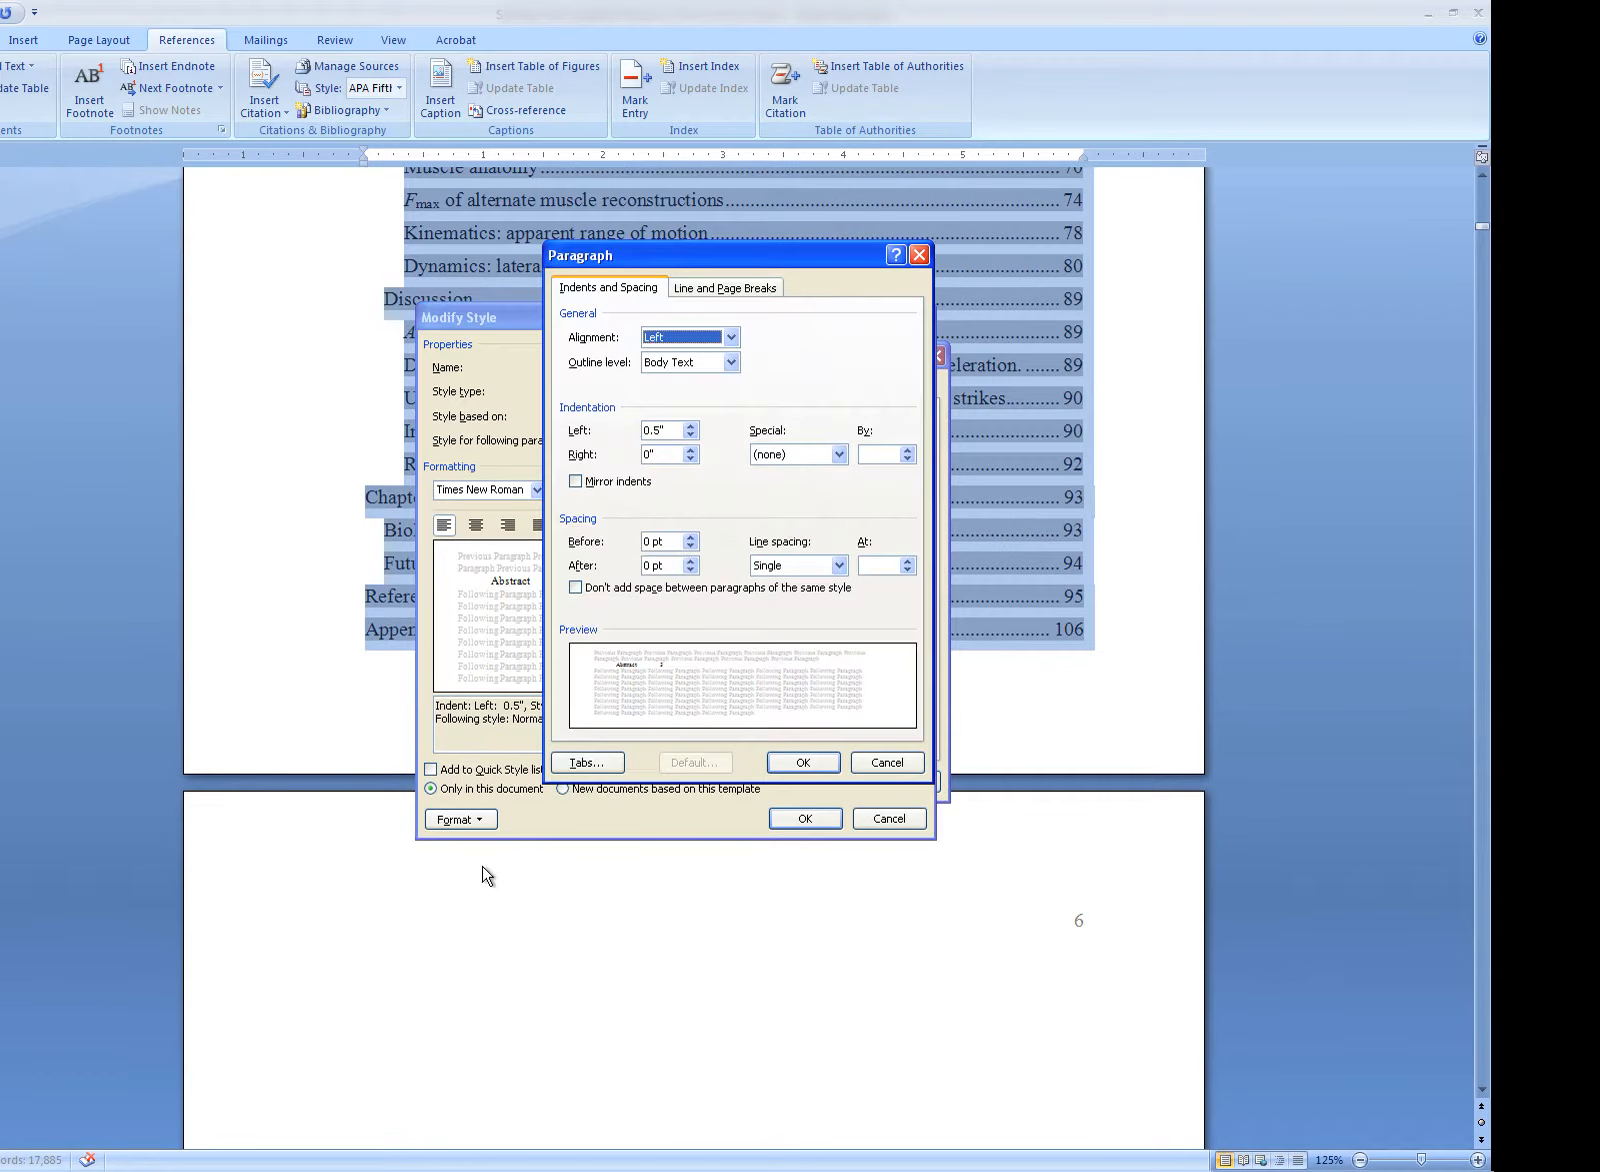
pyautogui.click(689, 560)
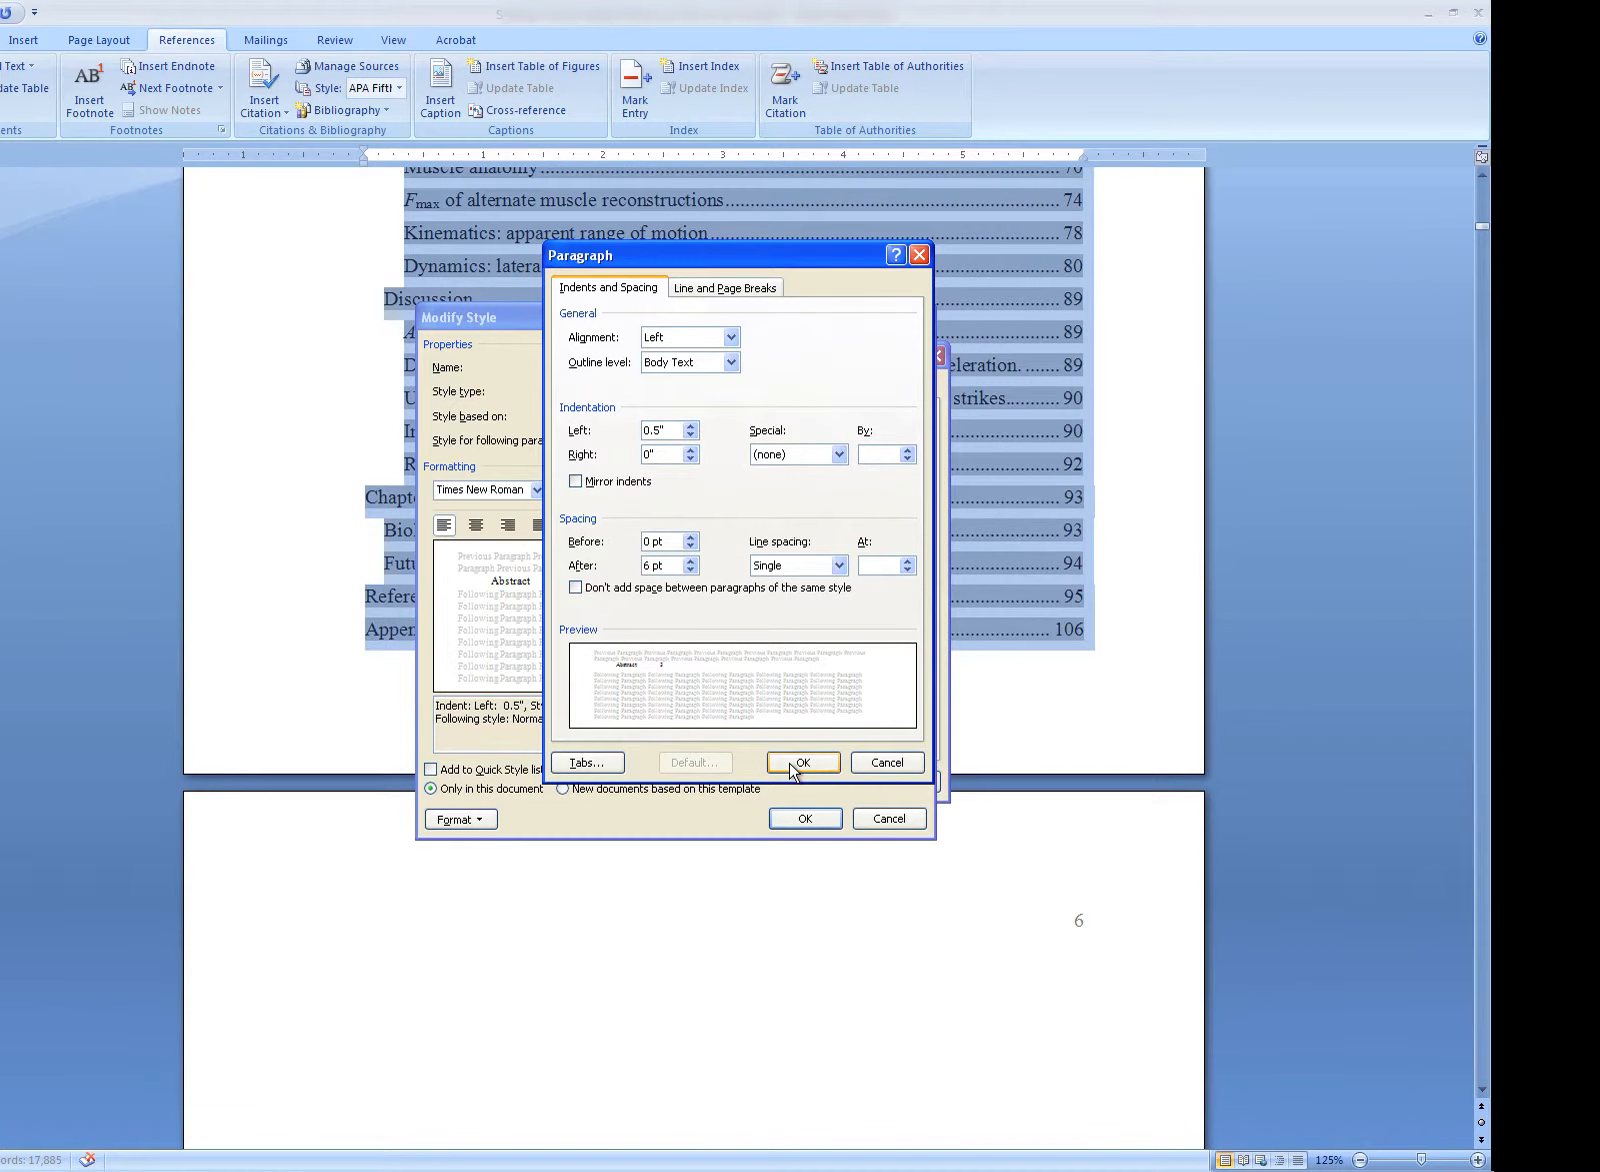
pyautogui.click(791, 768)
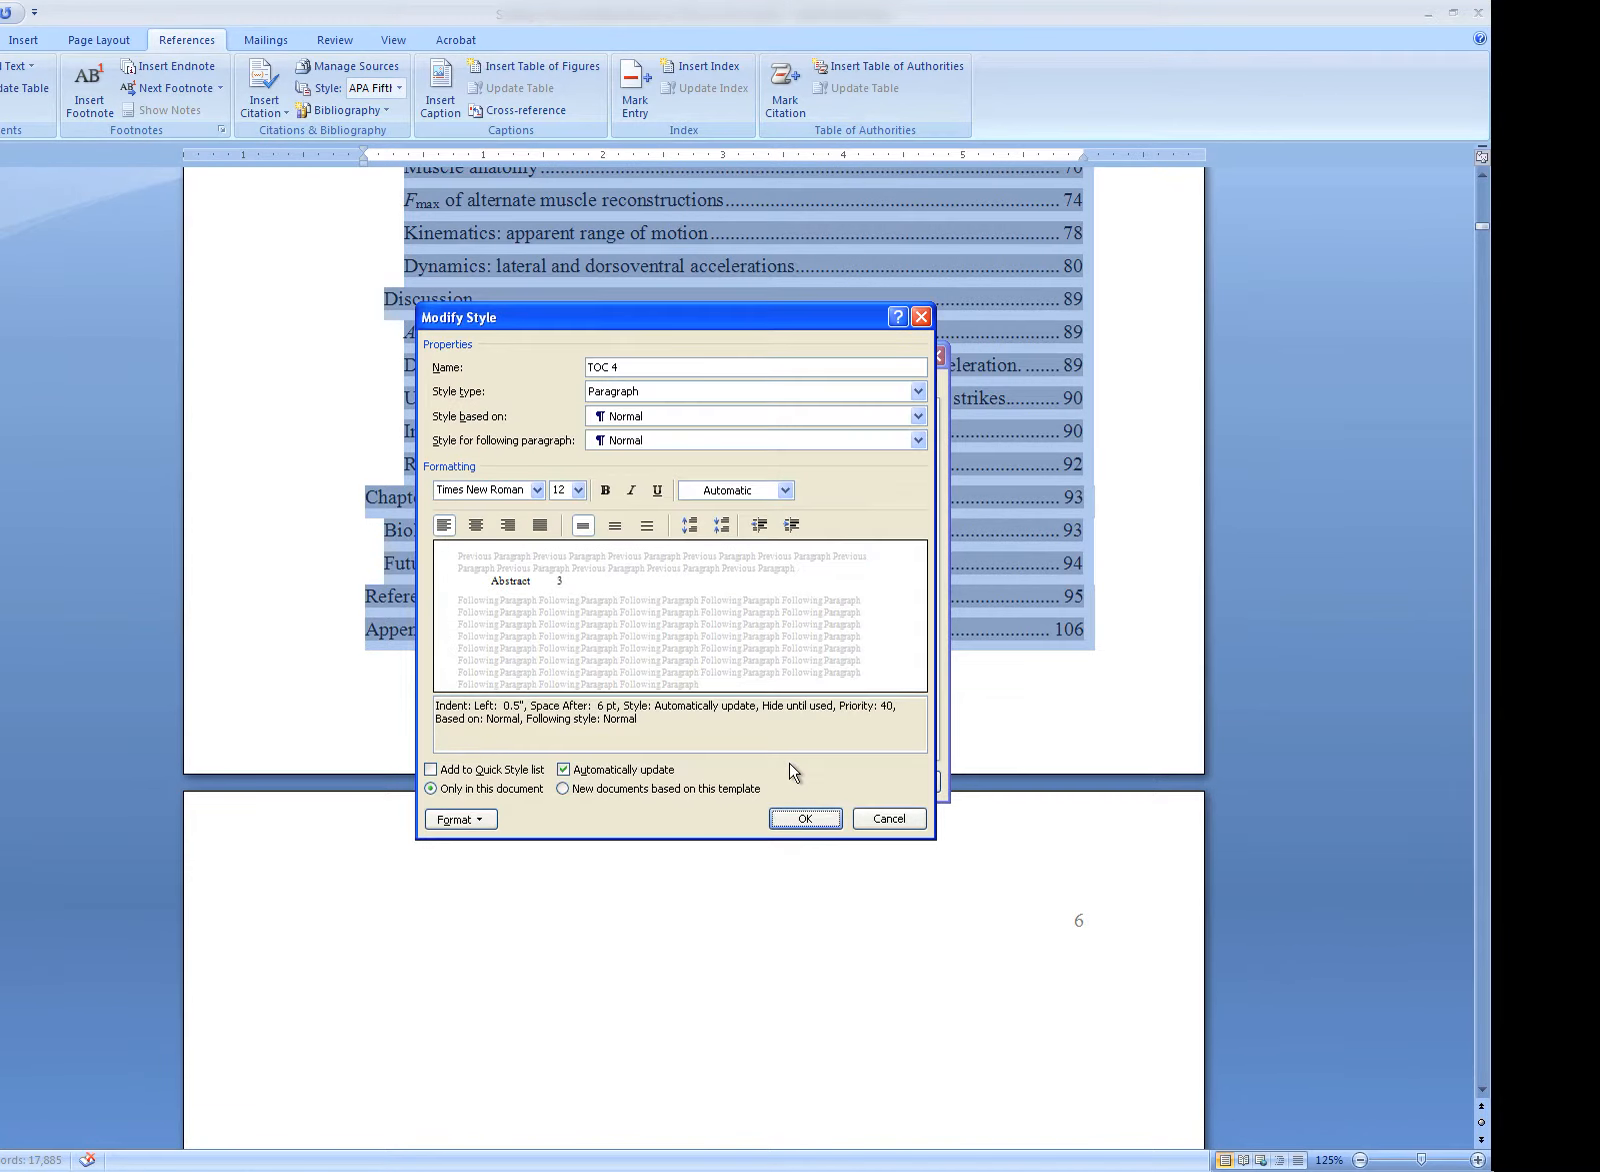
pyautogui.click(802, 819)
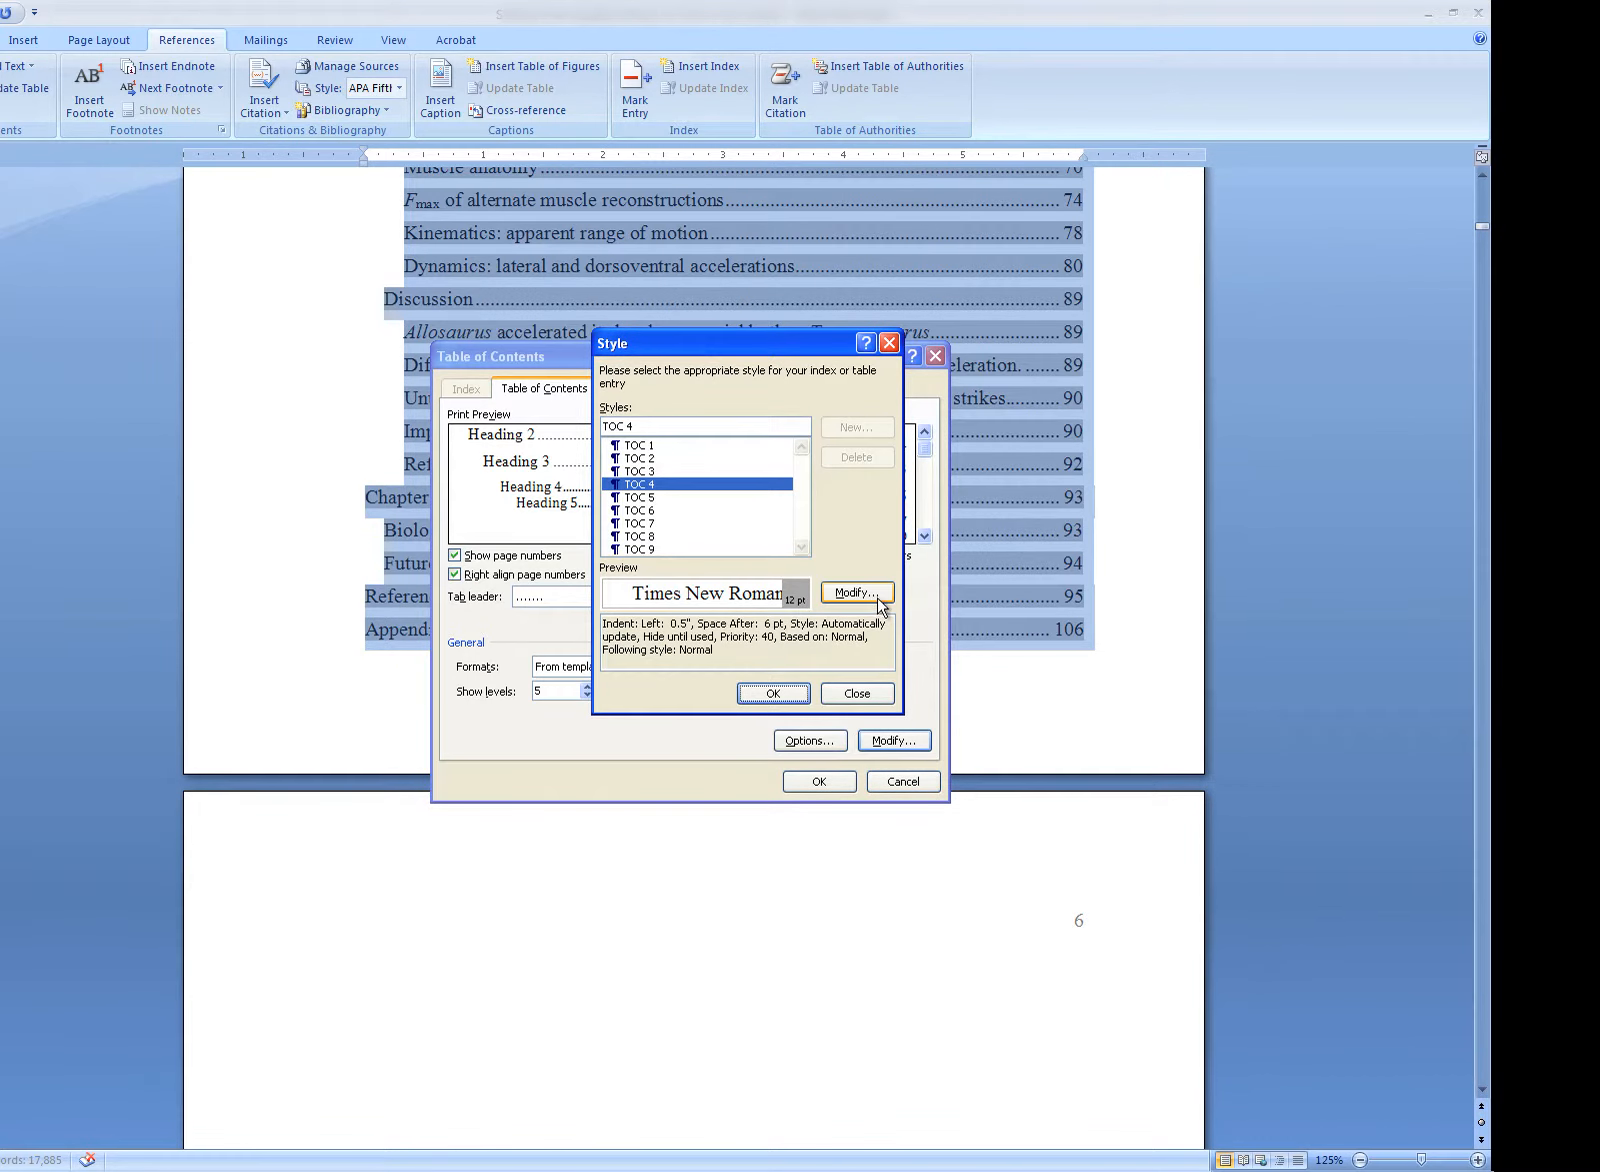
pyautogui.click(770, 694)
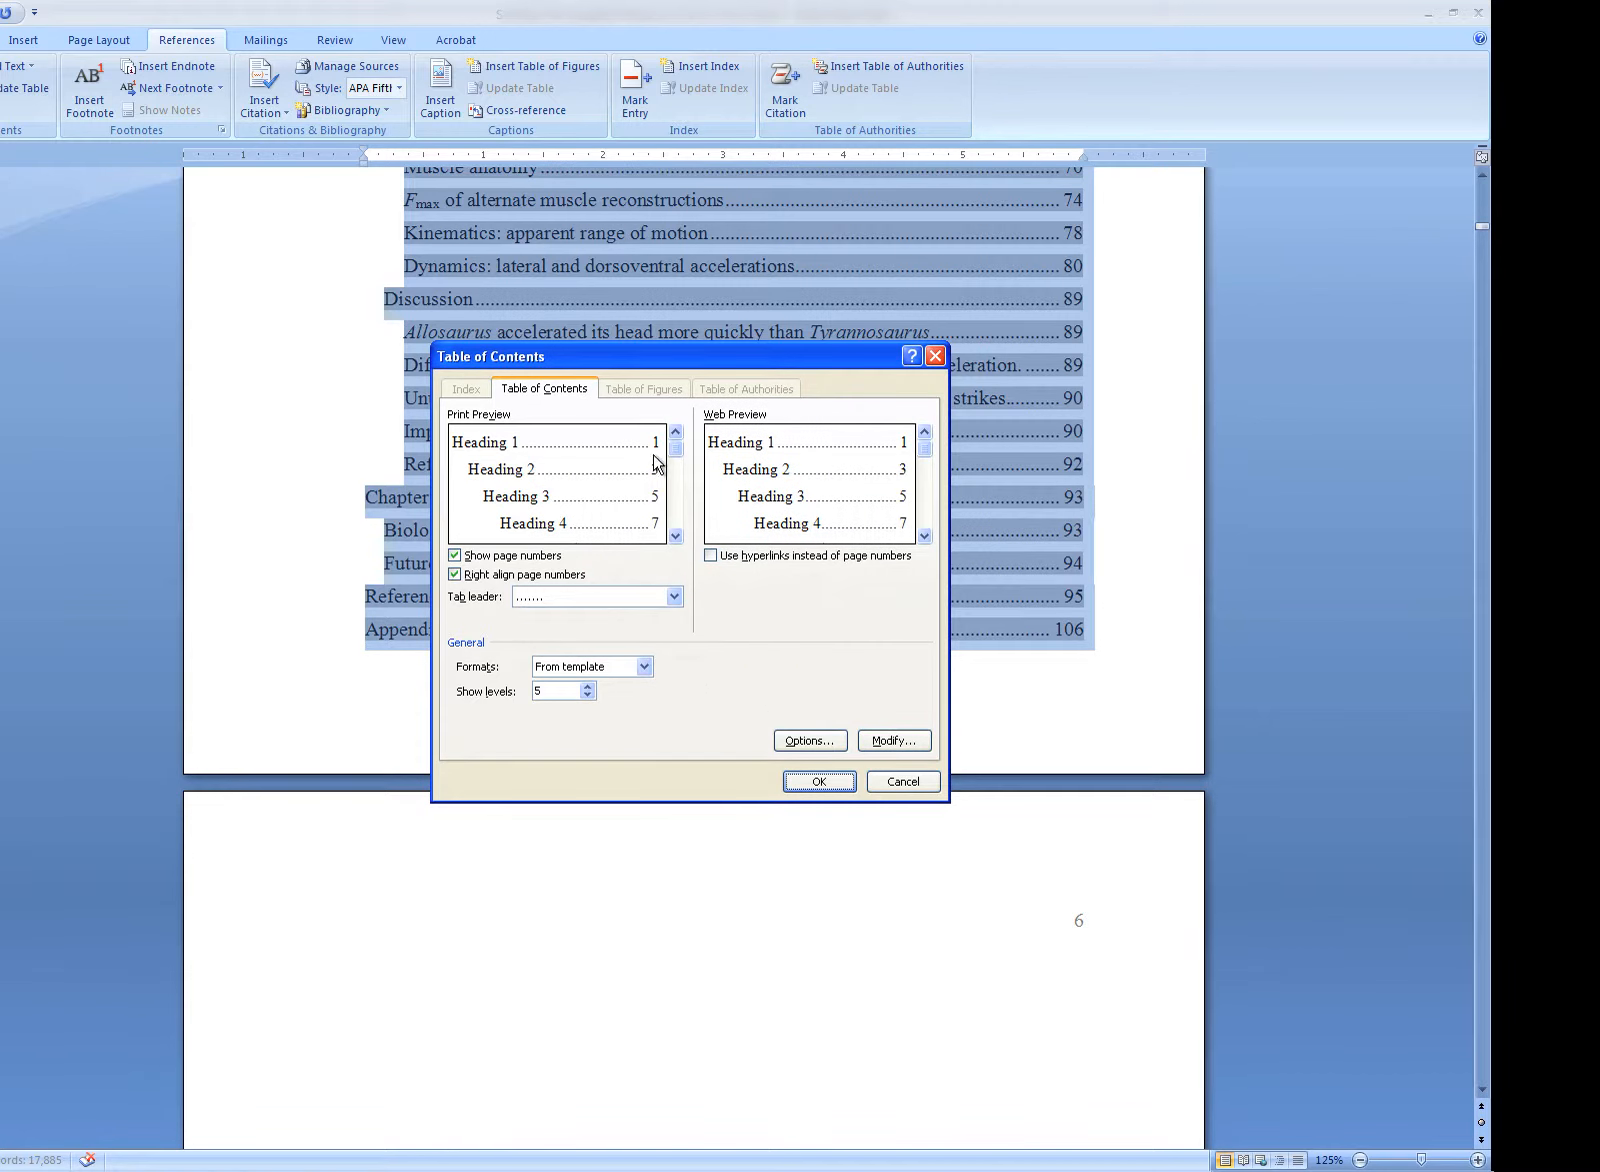
# Modify the TOC 5 style to use Times New Roman at 12 pt
pyautogui.click(676, 535)
pyautogui.click(676, 535)
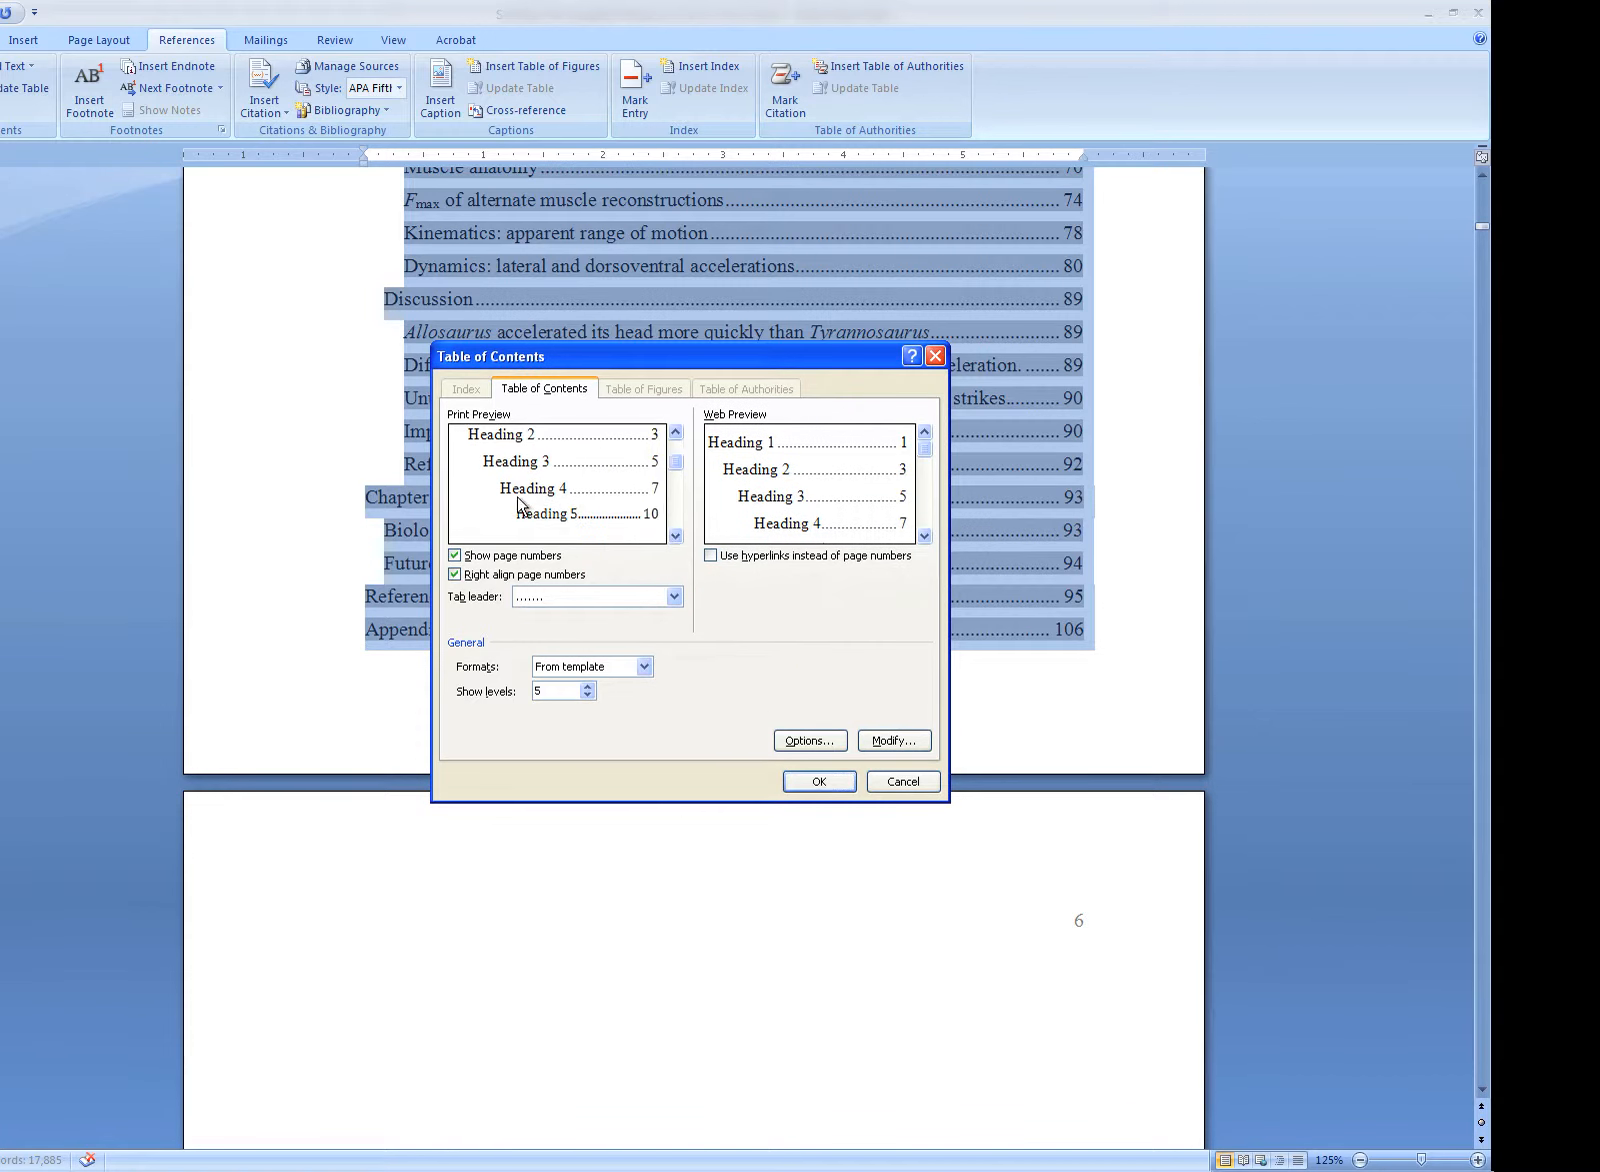
pyautogui.click(911, 741)
pyautogui.click(665, 497)
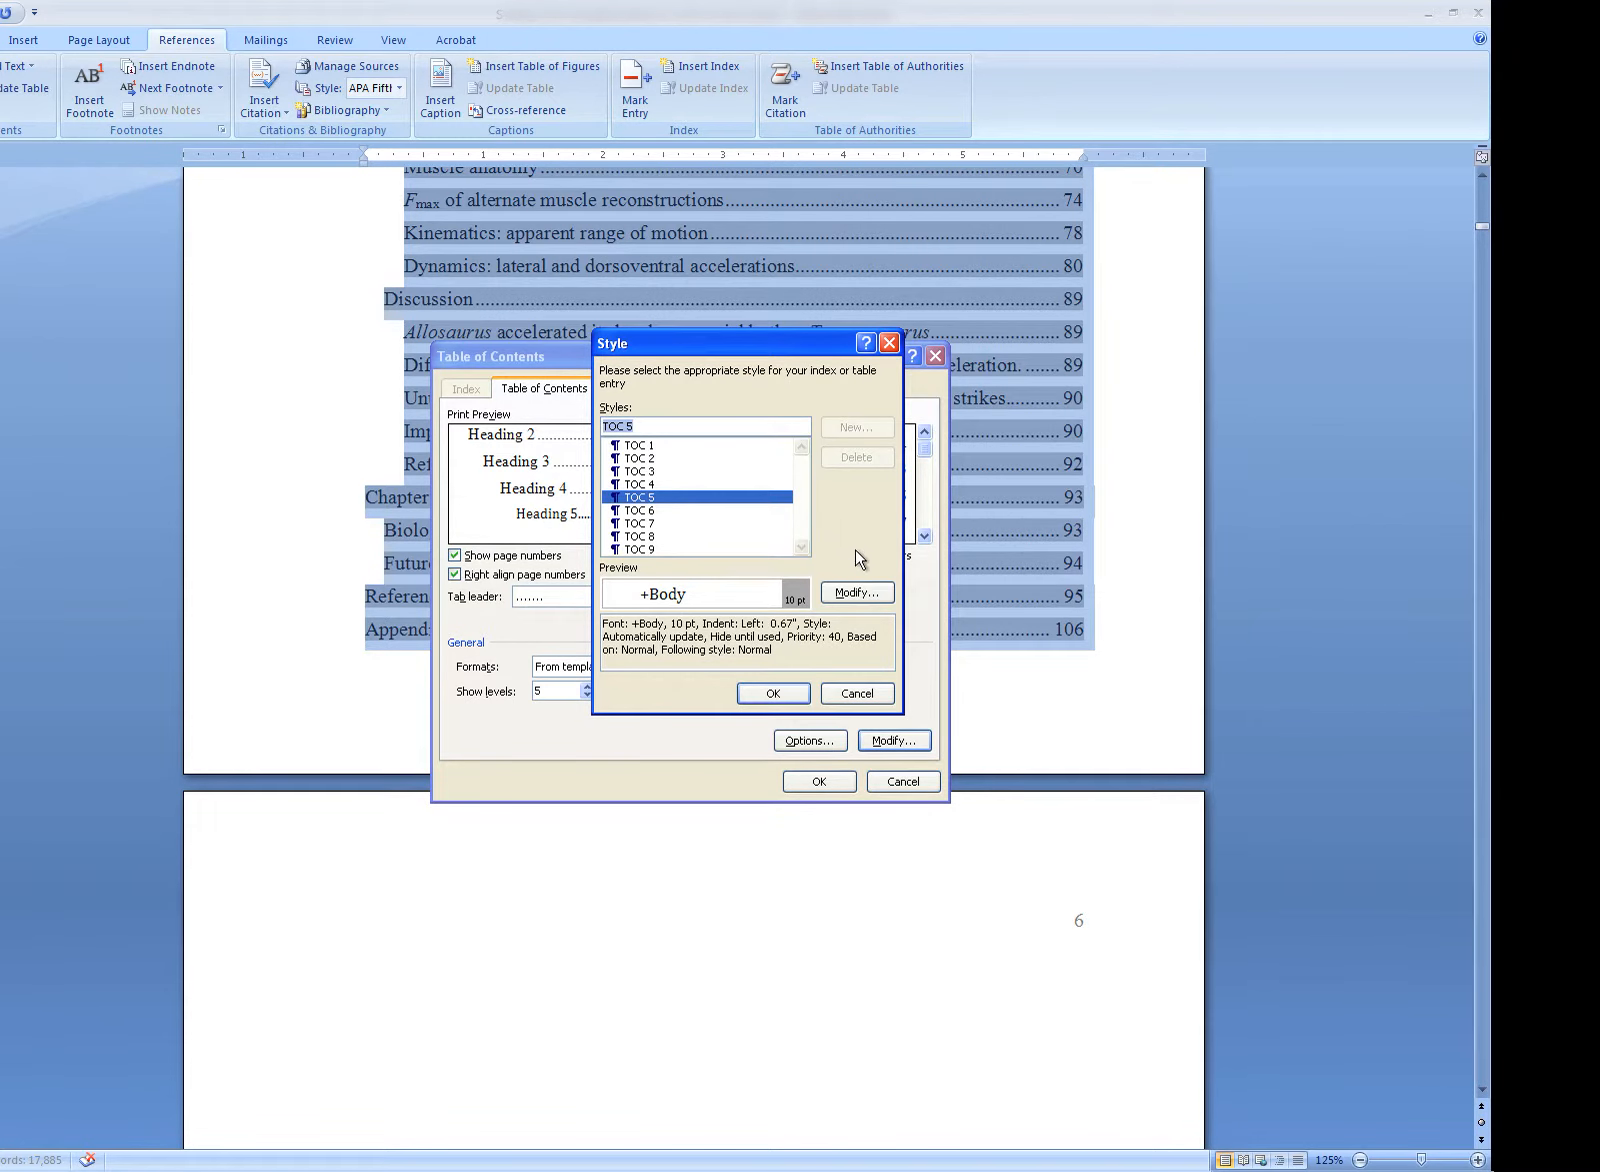
pyautogui.click(855, 594)
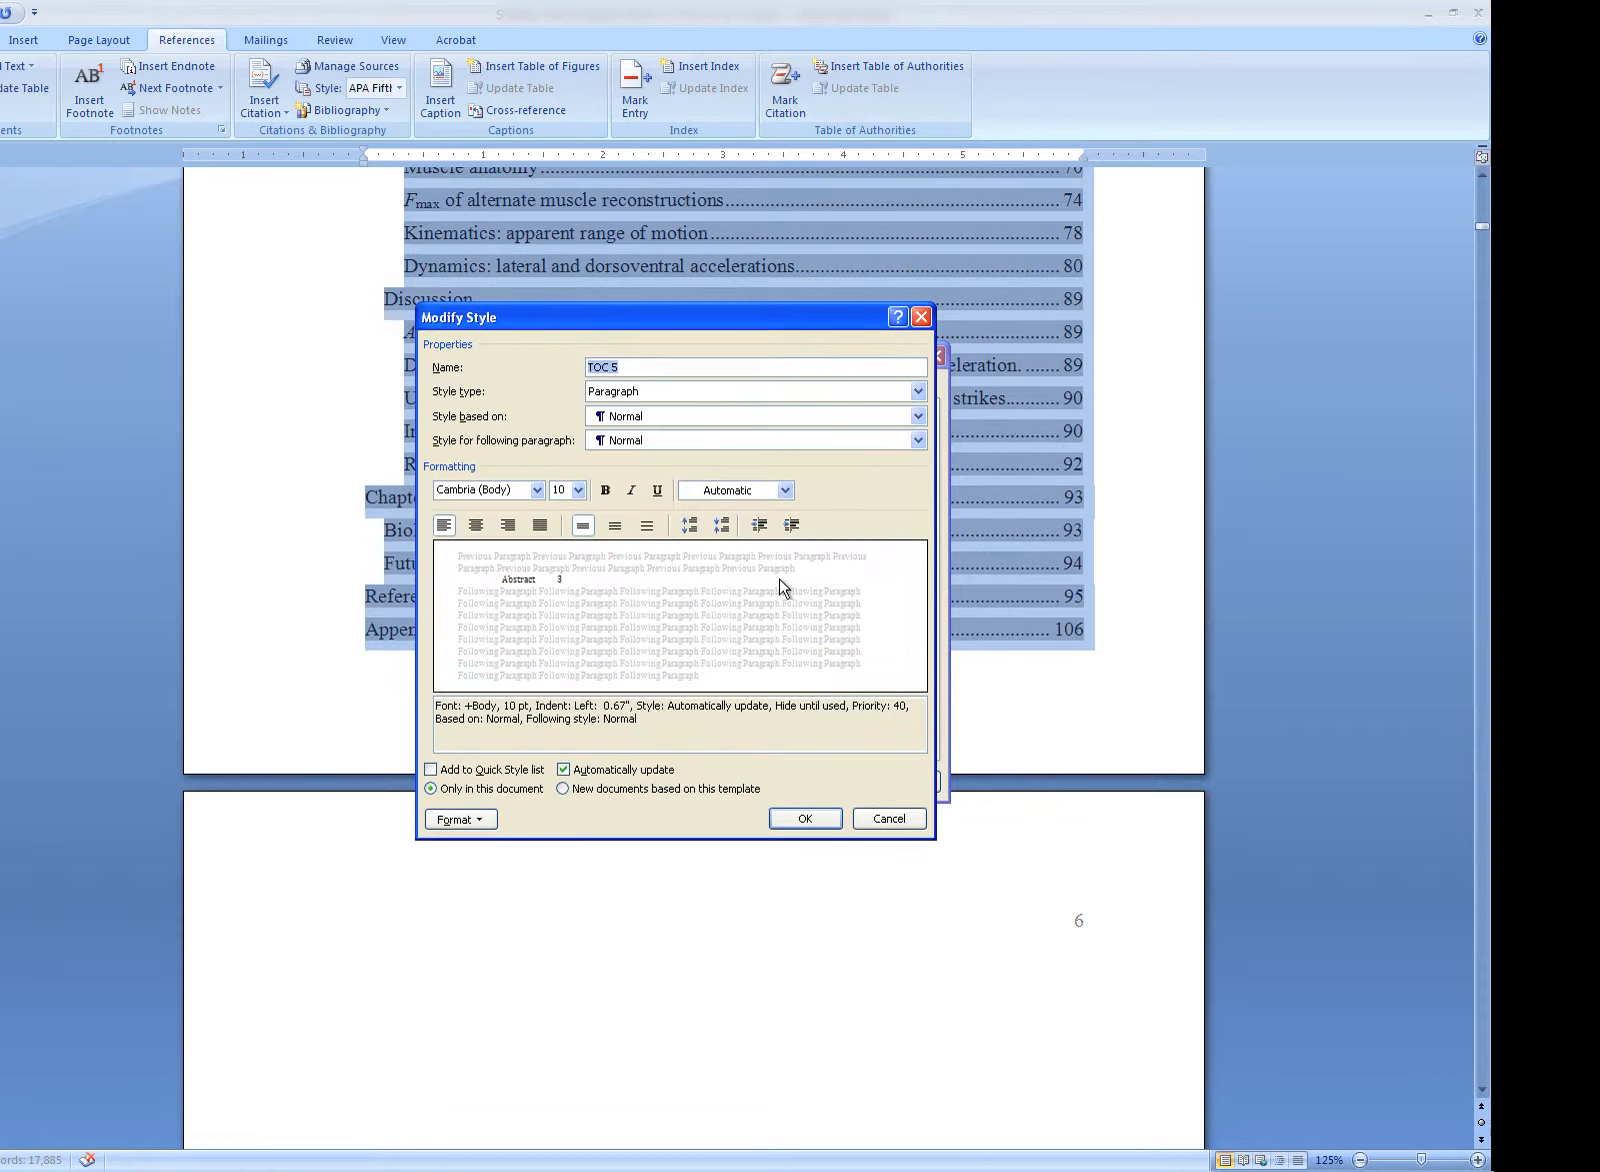
pyautogui.click(537, 490)
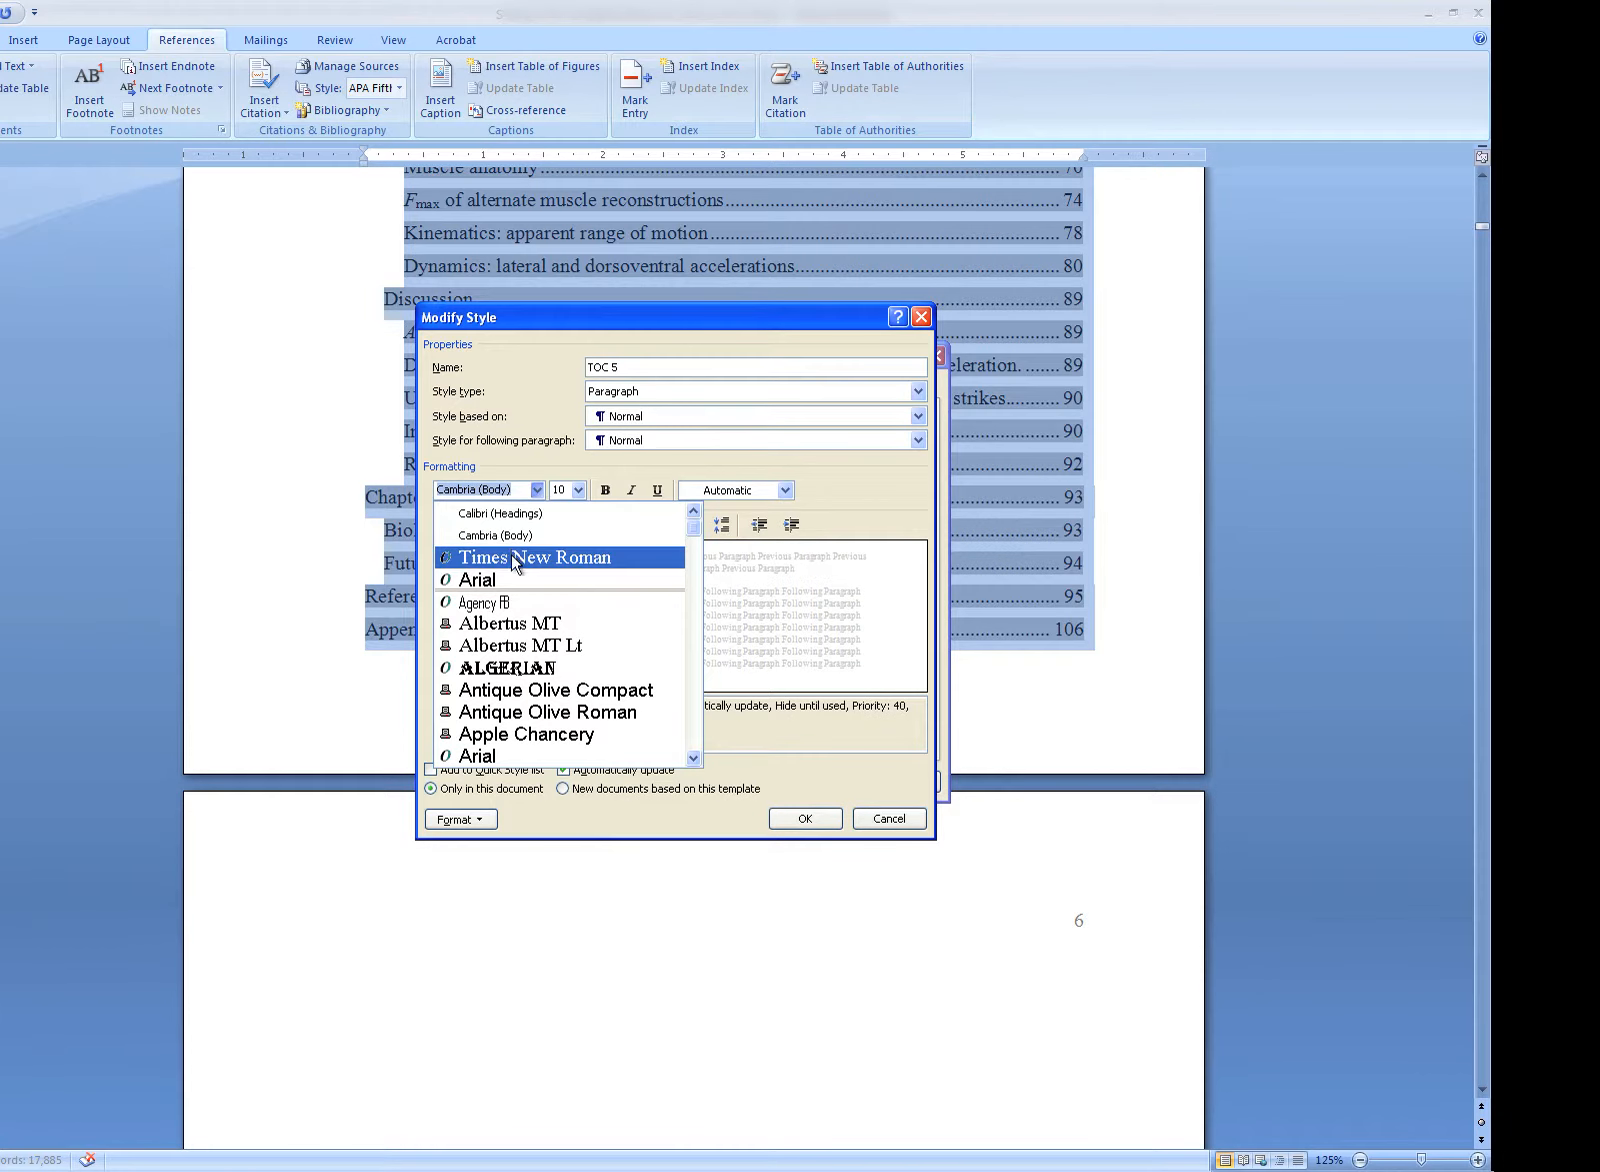
pyautogui.click(515, 558)
pyautogui.click(579, 495)
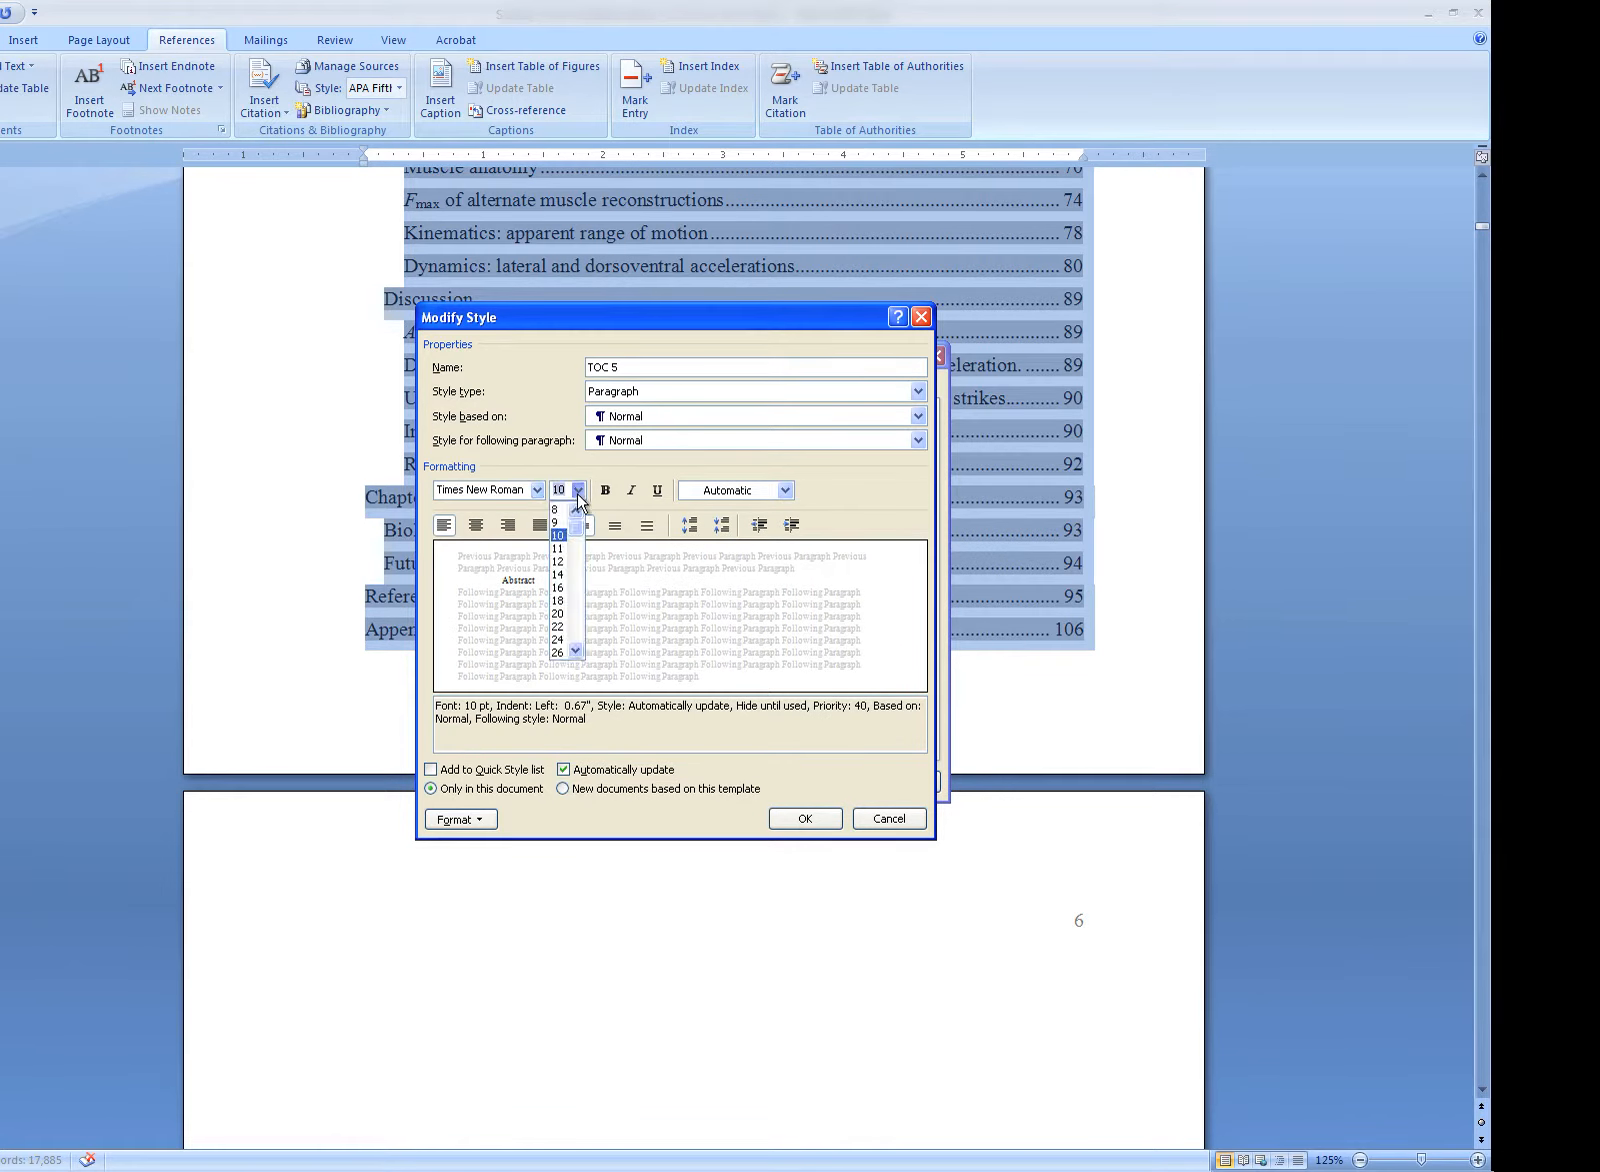
pyautogui.click(557, 567)
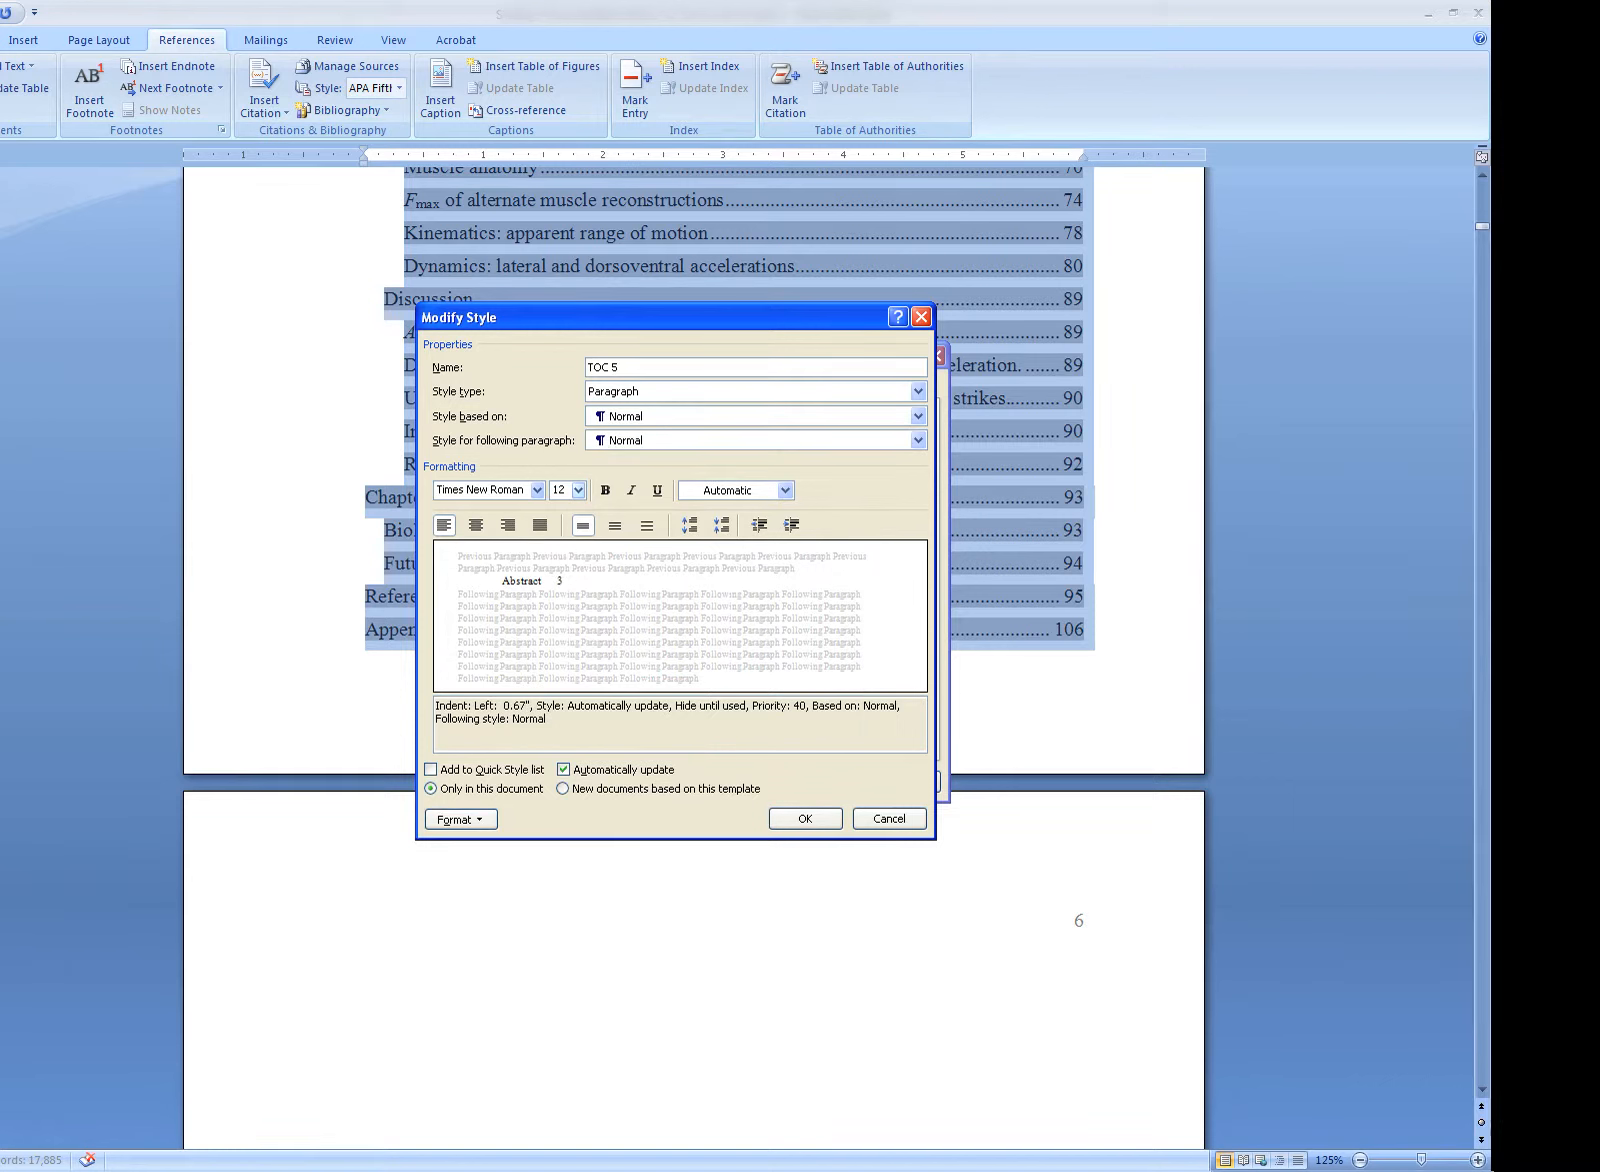
# Set the TOC 5 style's paragraph spacing after to 6 pt and accept the style changes
pyautogui.click(480, 822)
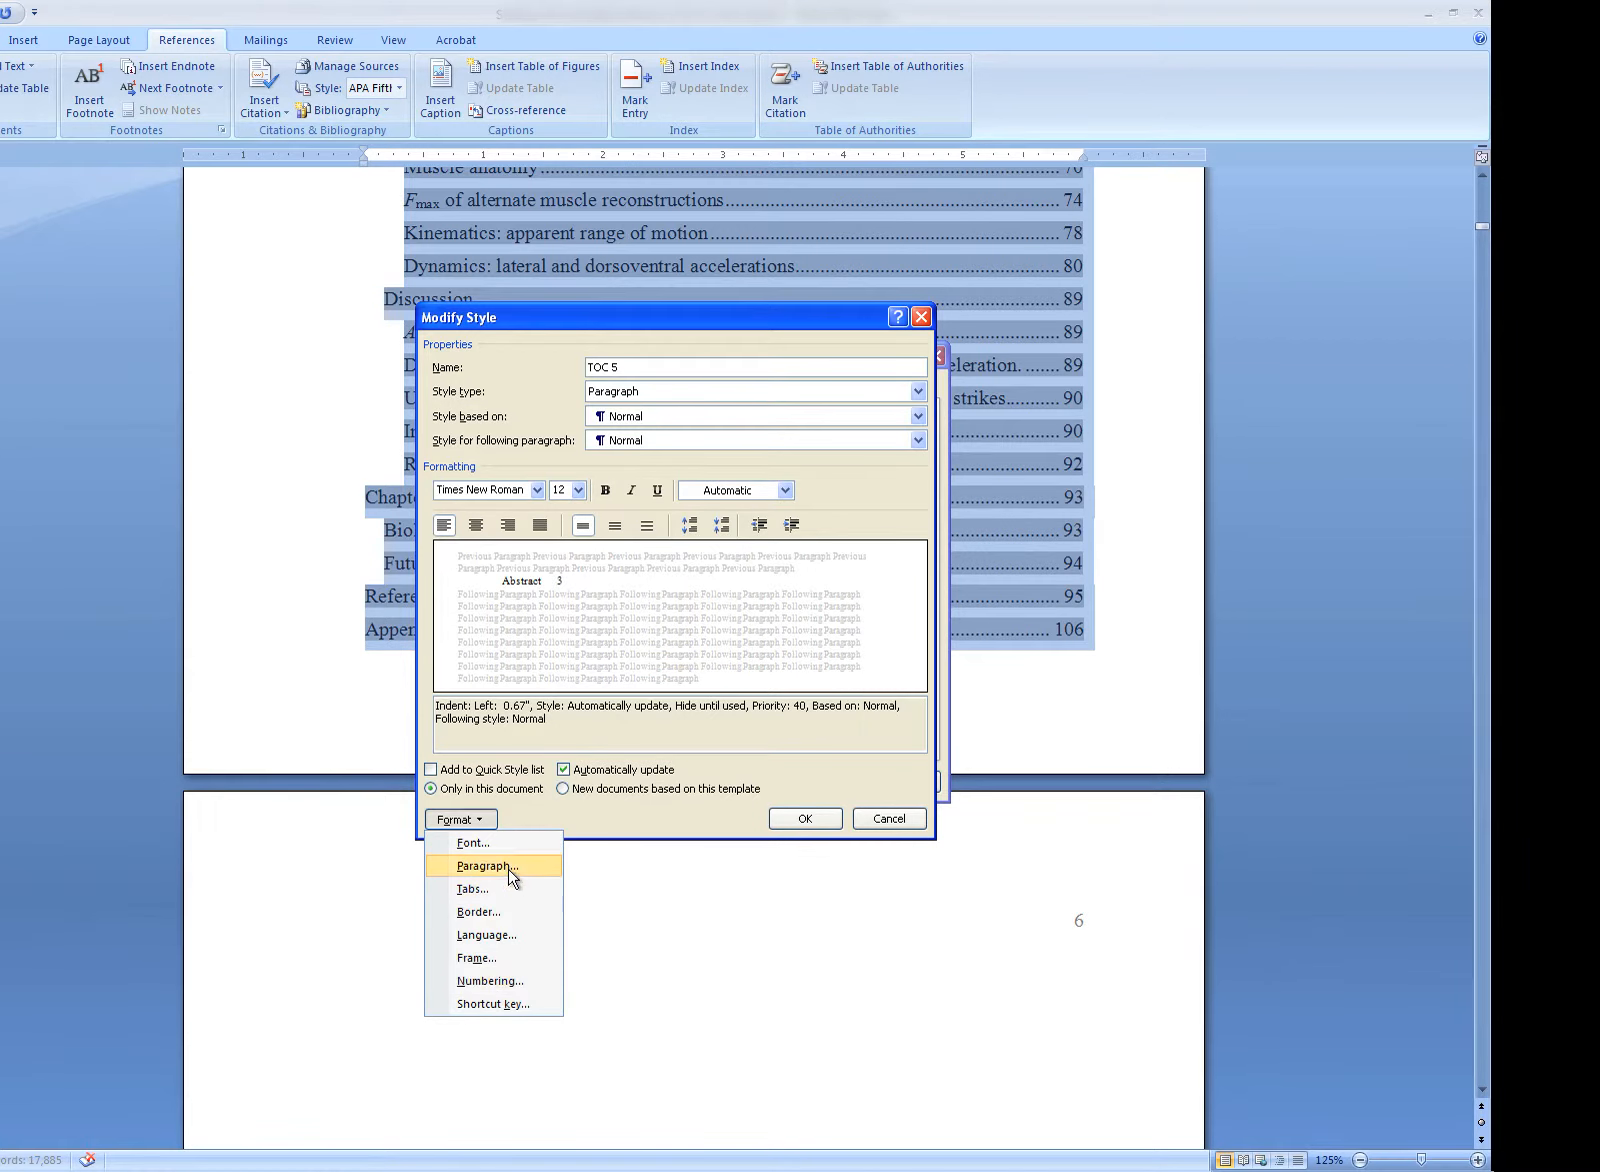
pyautogui.click(485, 866)
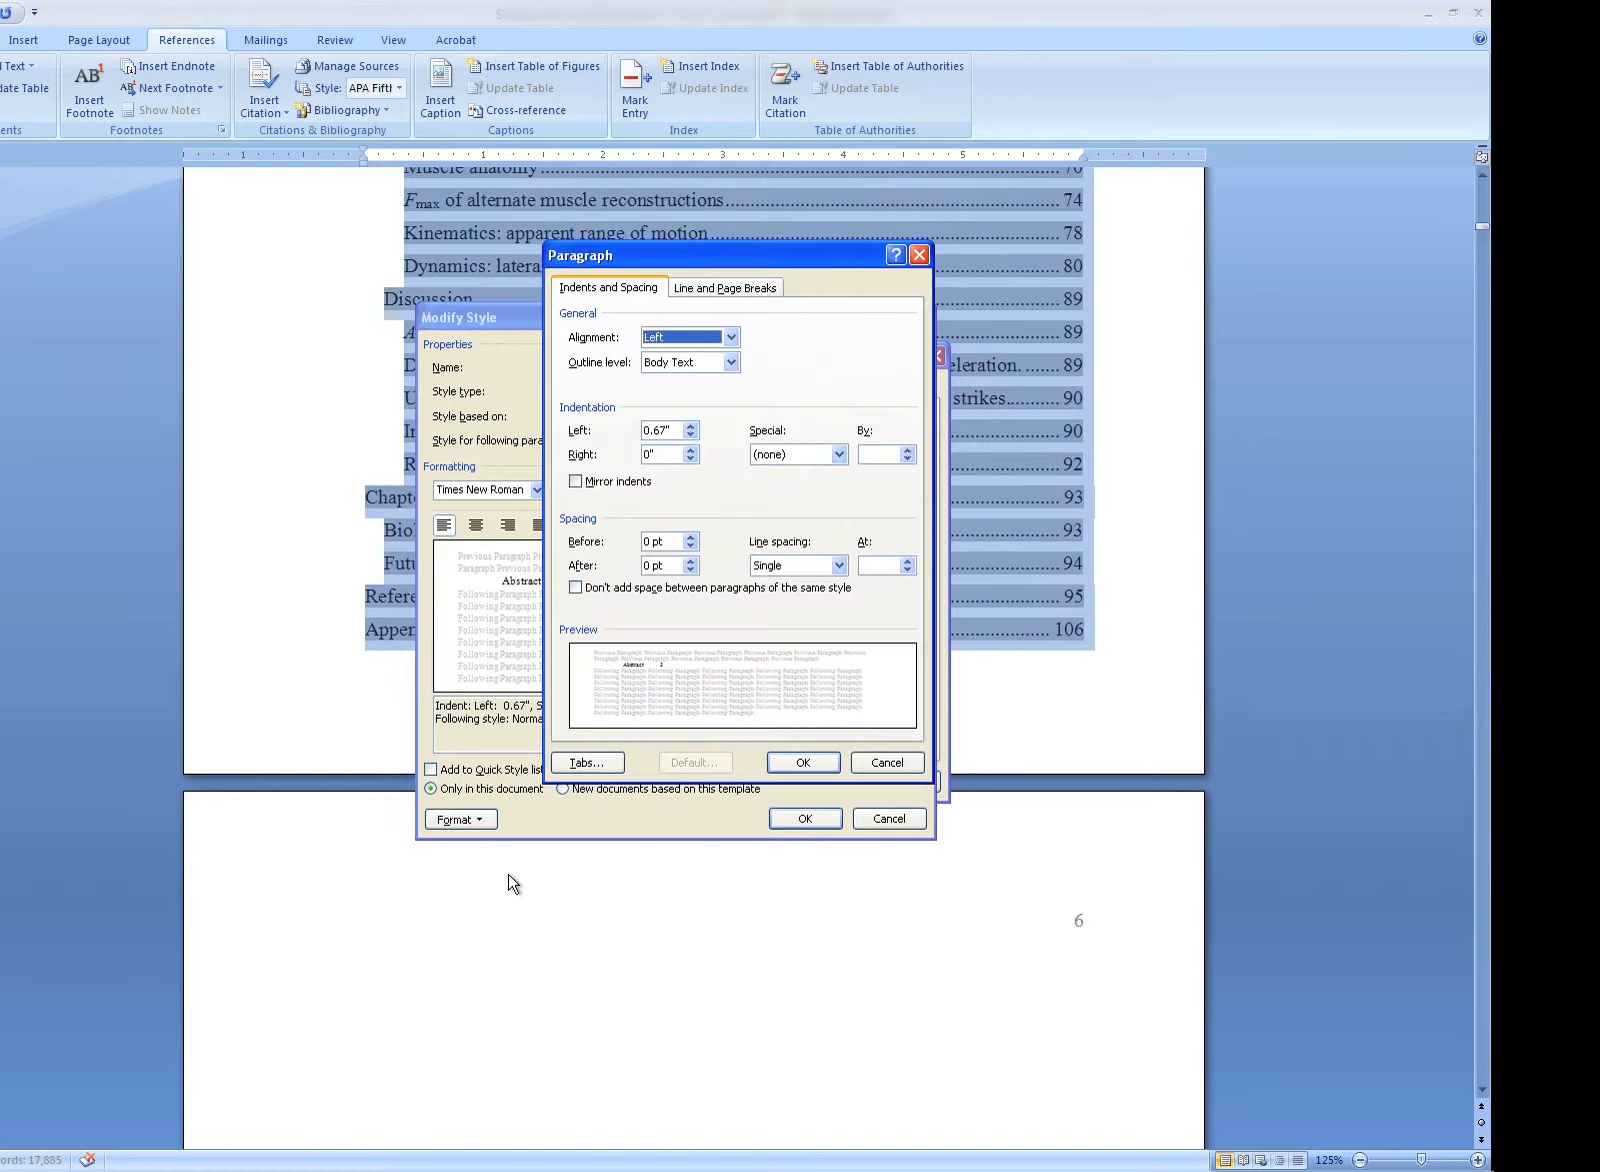
pyautogui.click(689, 560)
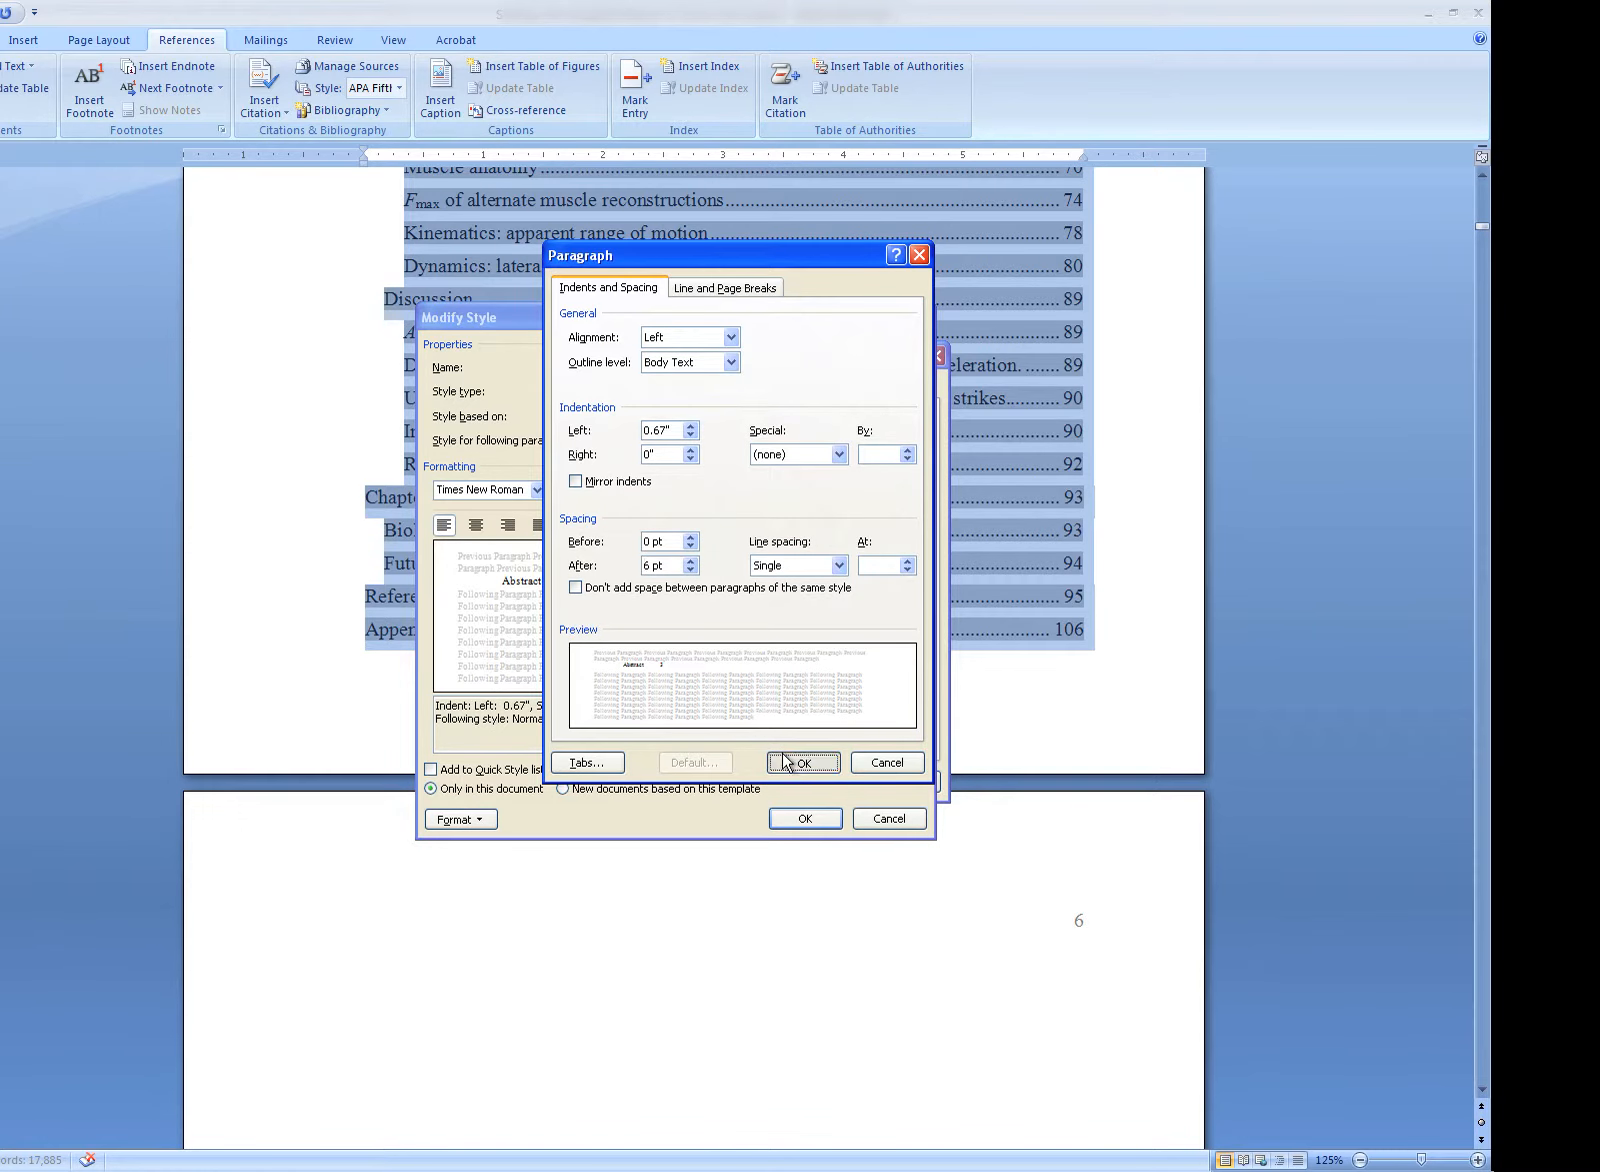
pyautogui.click(784, 762)
pyautogui.click(788, 820)
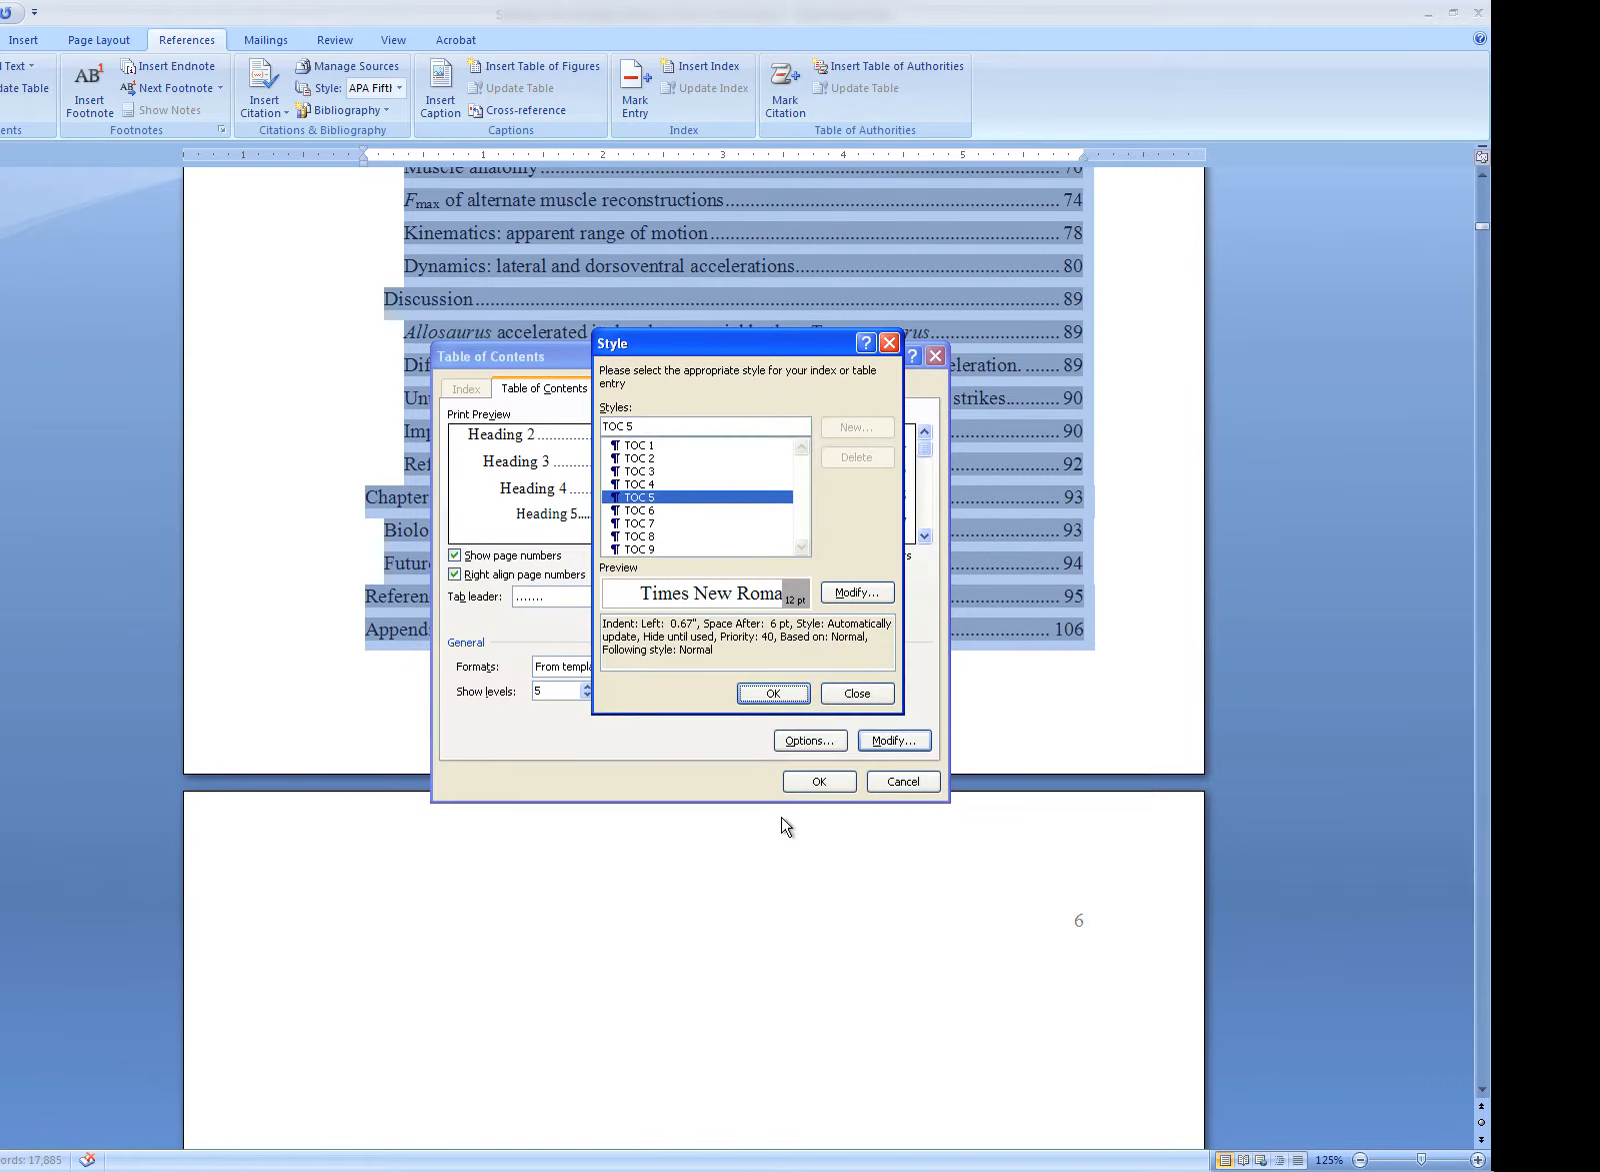
pyautogui.click(770, 695)
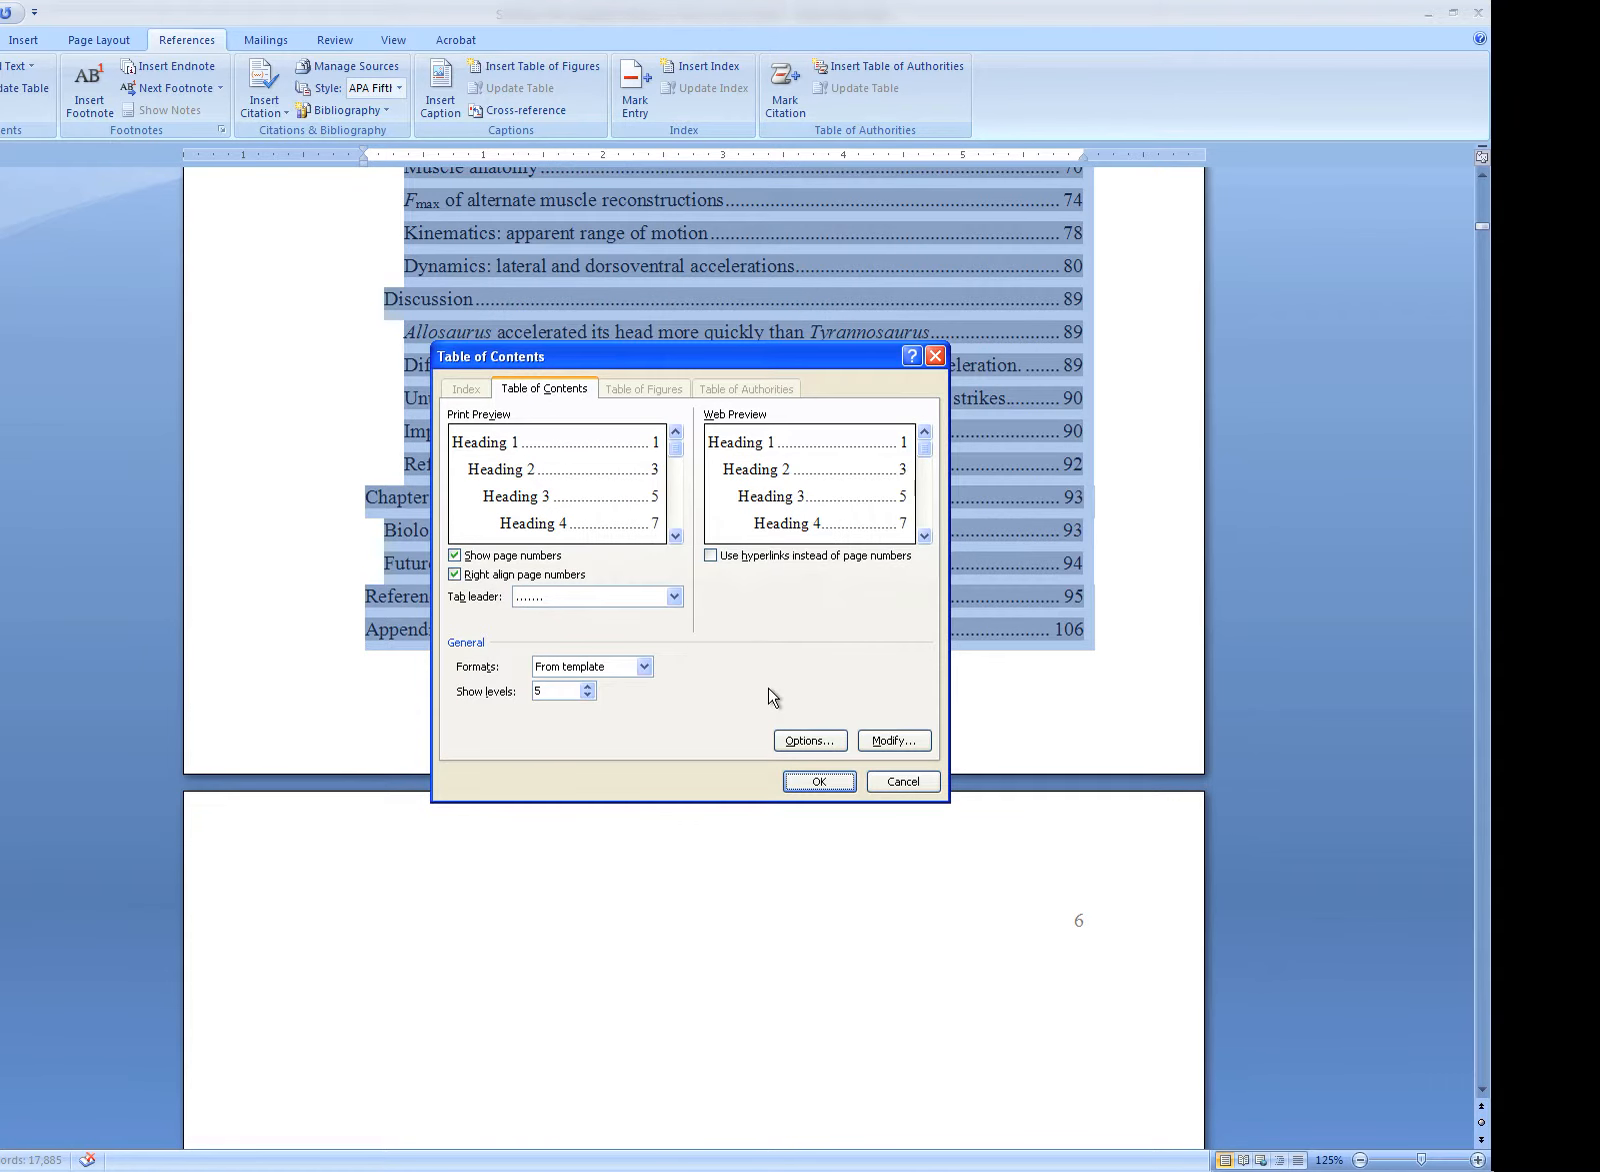
# Check the heading levels in the print preview, then apply the settings and replace the selected table of contents
pyautogui.moveTo(671, 449)
pyautogui.mouseDown()
pyautogui.moveTo(677, 544)
pyautogui.moveTo(671, 446)
pyautogui.mouseUp()
pyautogui.click(676, 536)
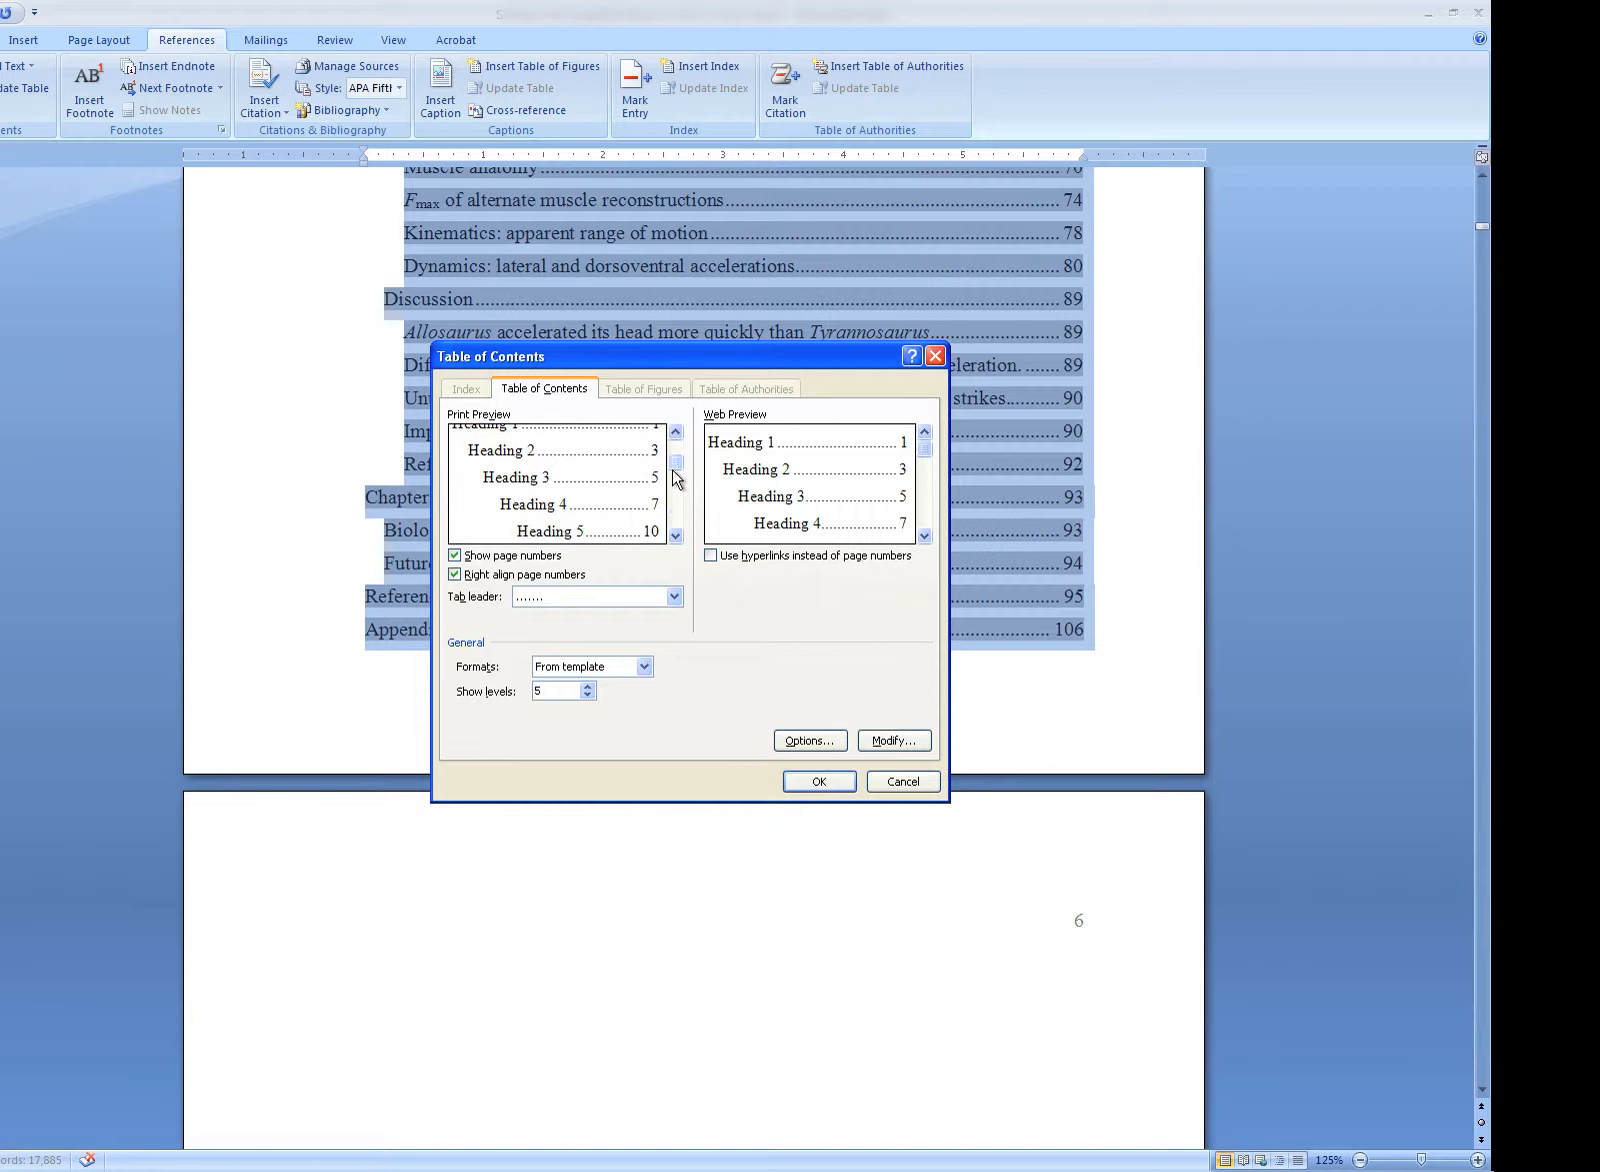
pyautogui.moveTo(676, 466); pyautogui.dragTo(676, 444)
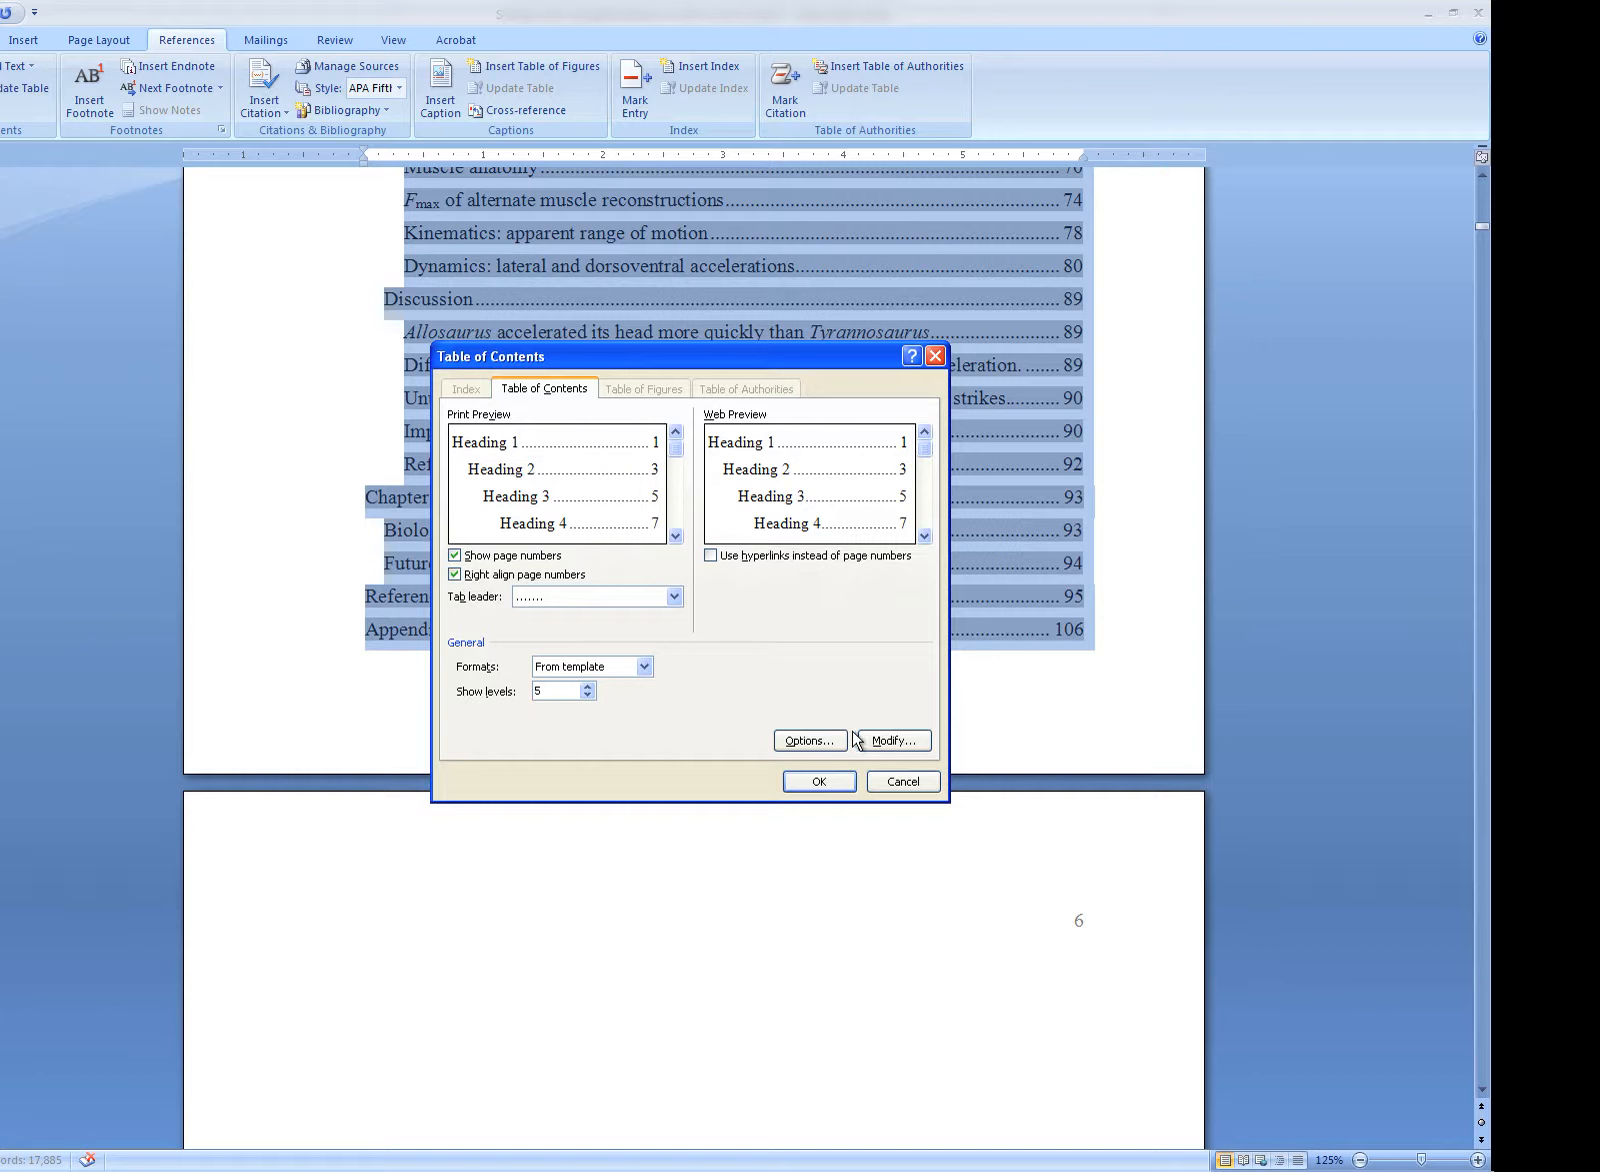
pyautogui.click(828, 780)
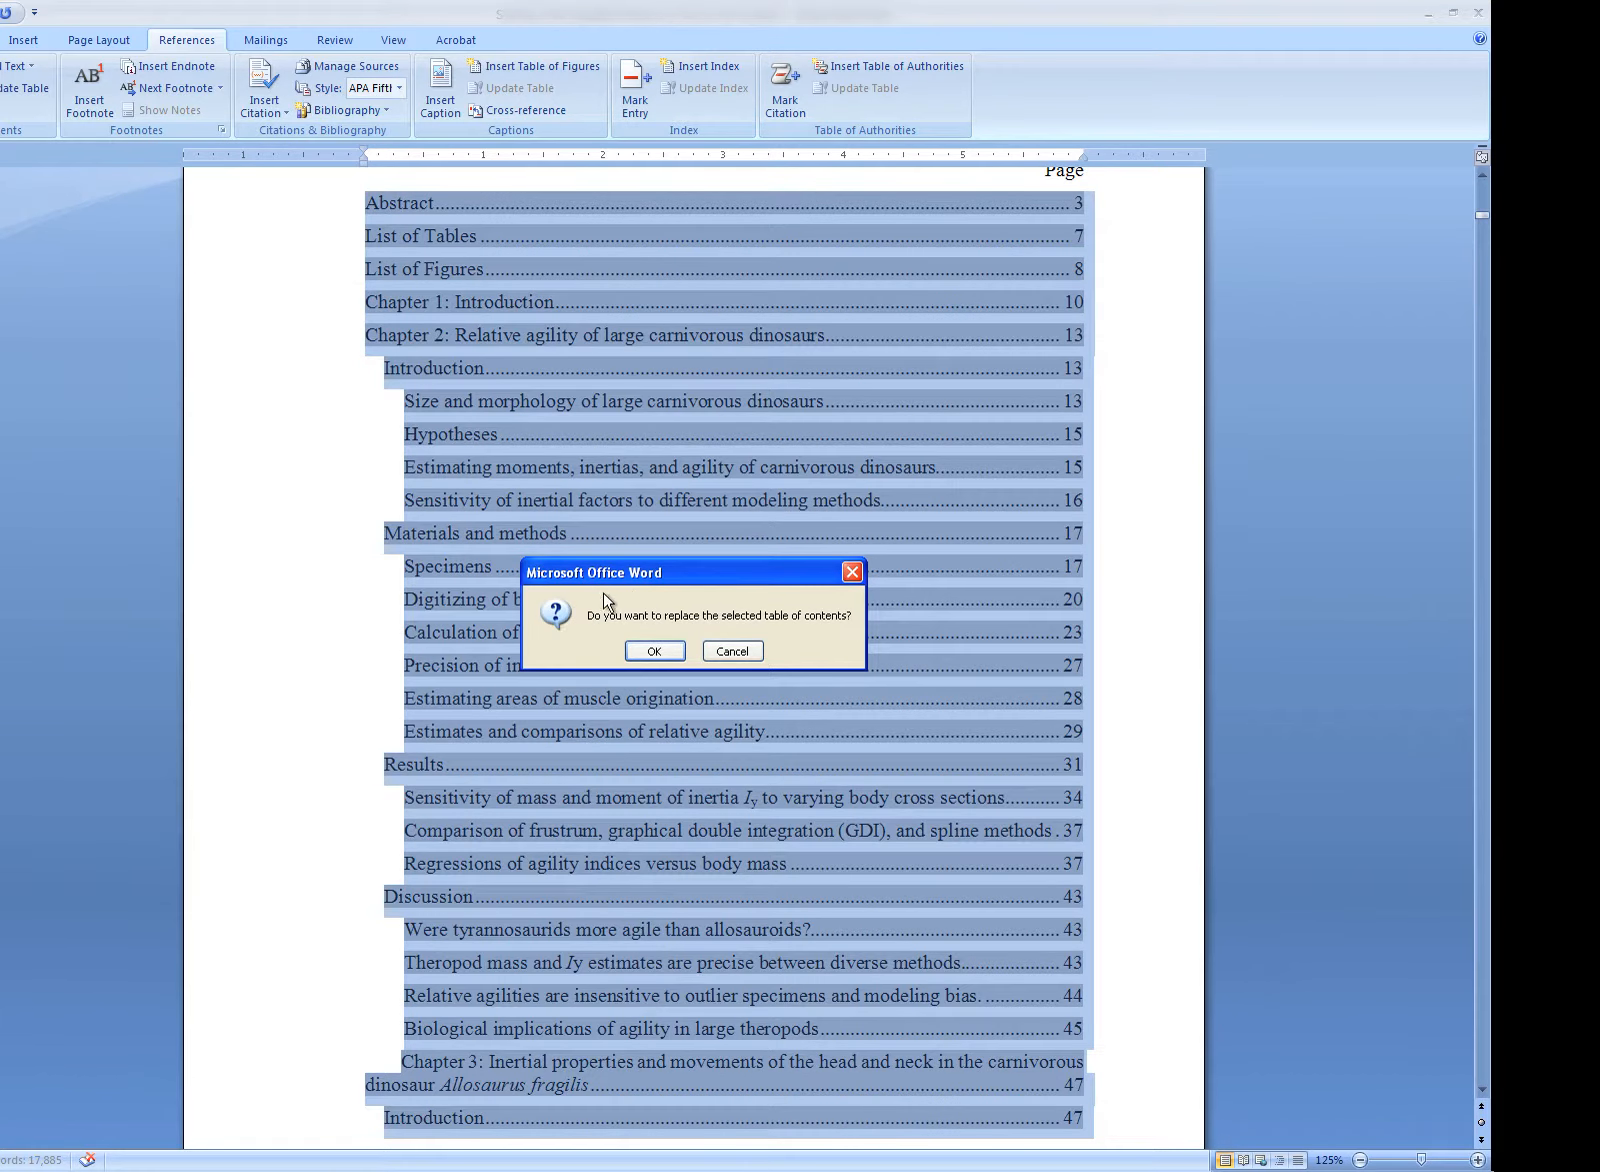
pyautogui.click(654, 651)
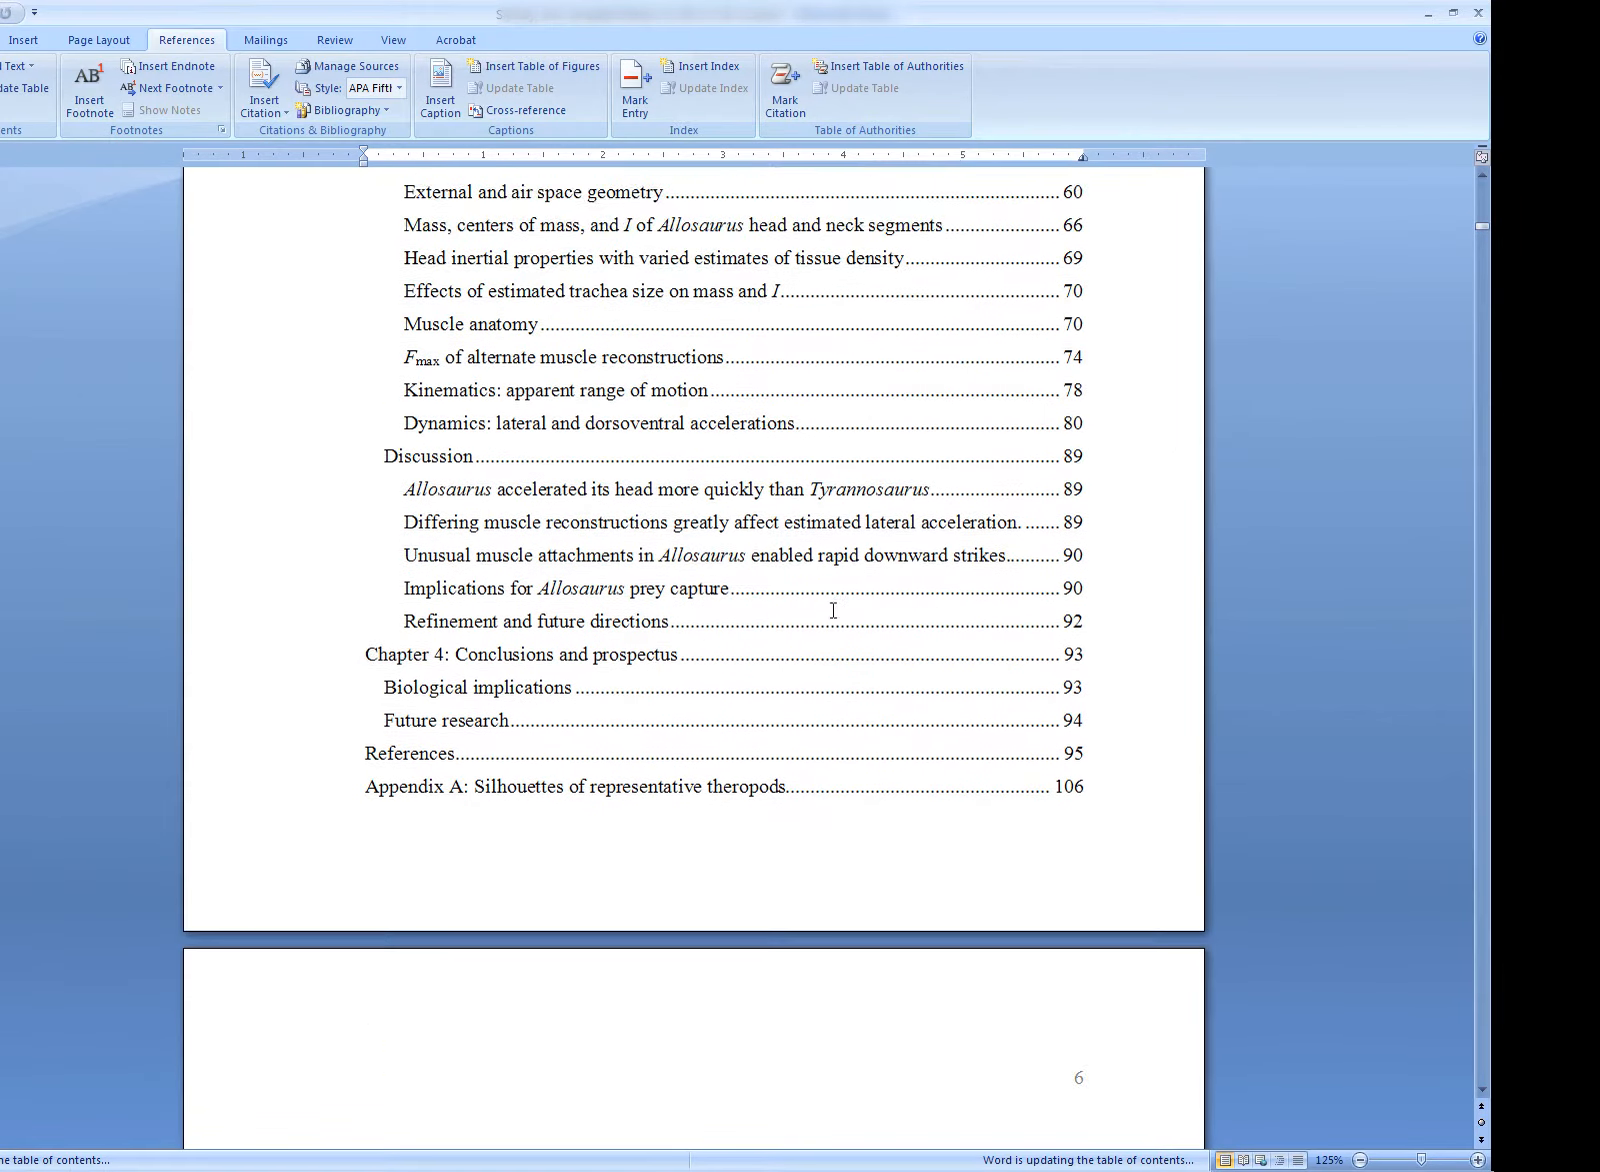
# Review the rebuilt table of contents from Abstract through Appendix A for its heading levels and formatting
pyautogui.scroll(15, 1193, 323)
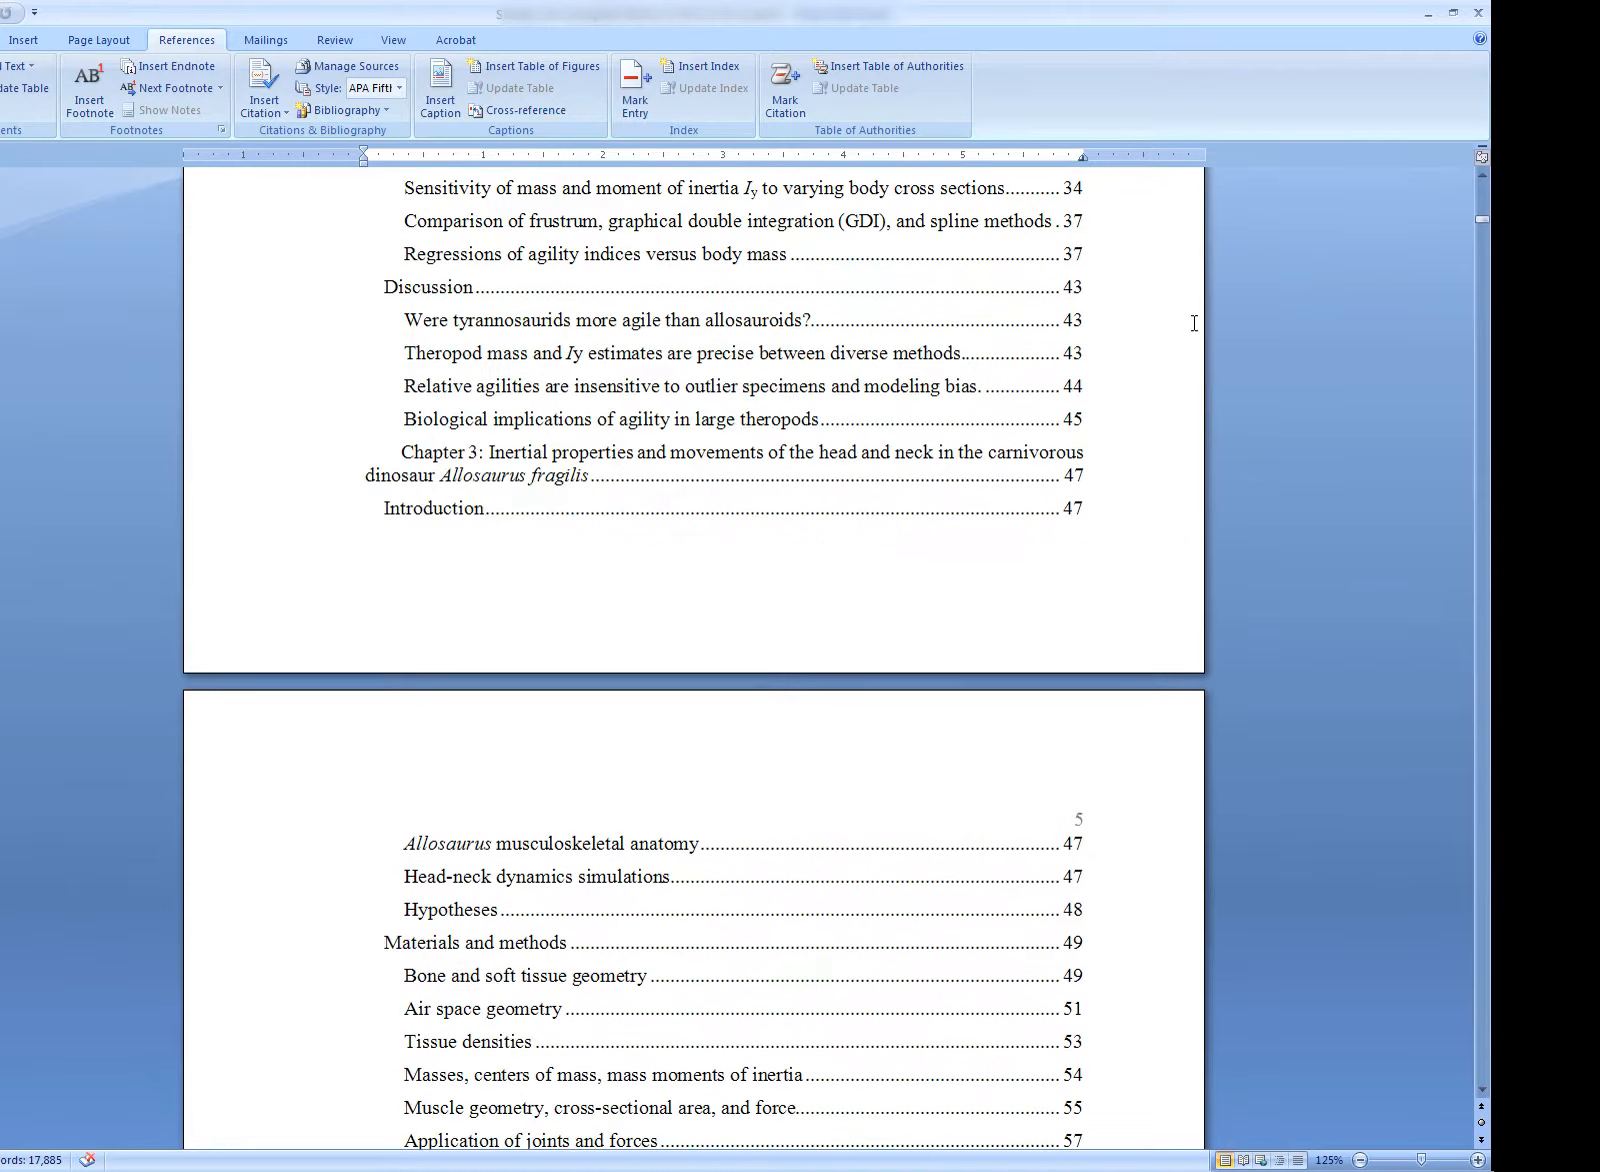
pyautogui.scroll(3, 1190, 325)
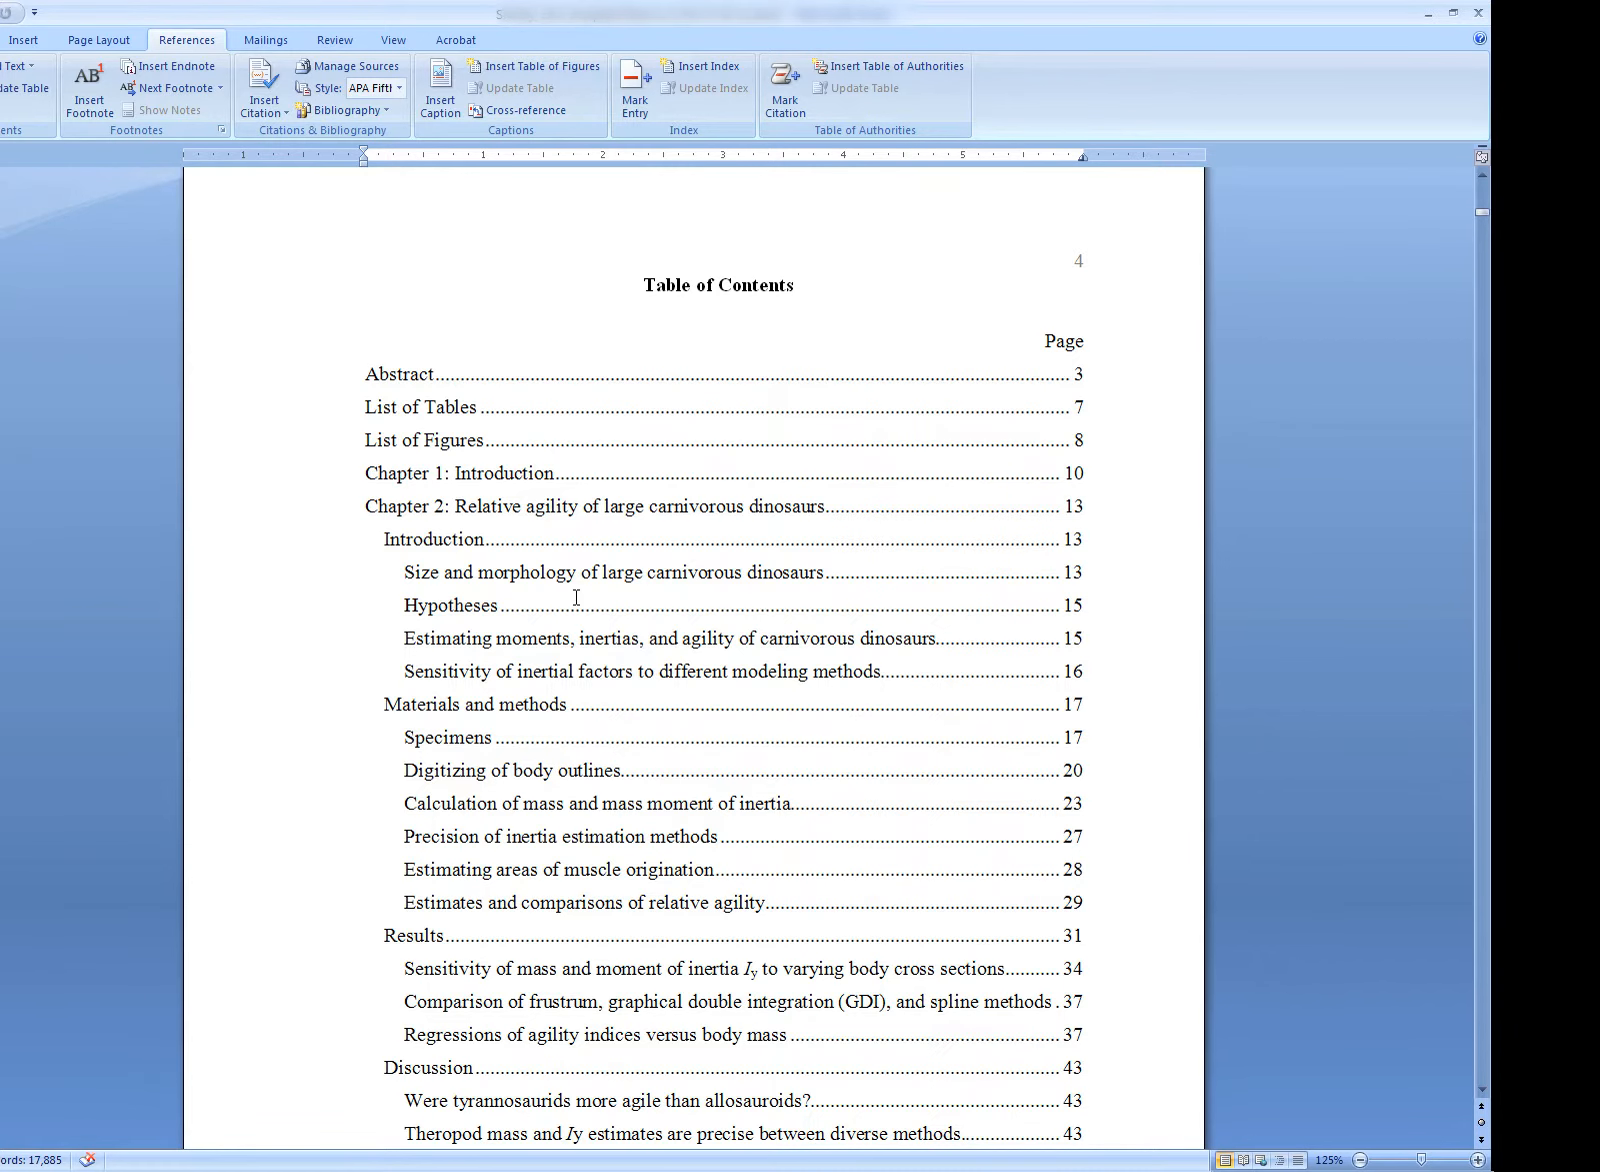
pyautogui.scroll(-20, 576, 597)
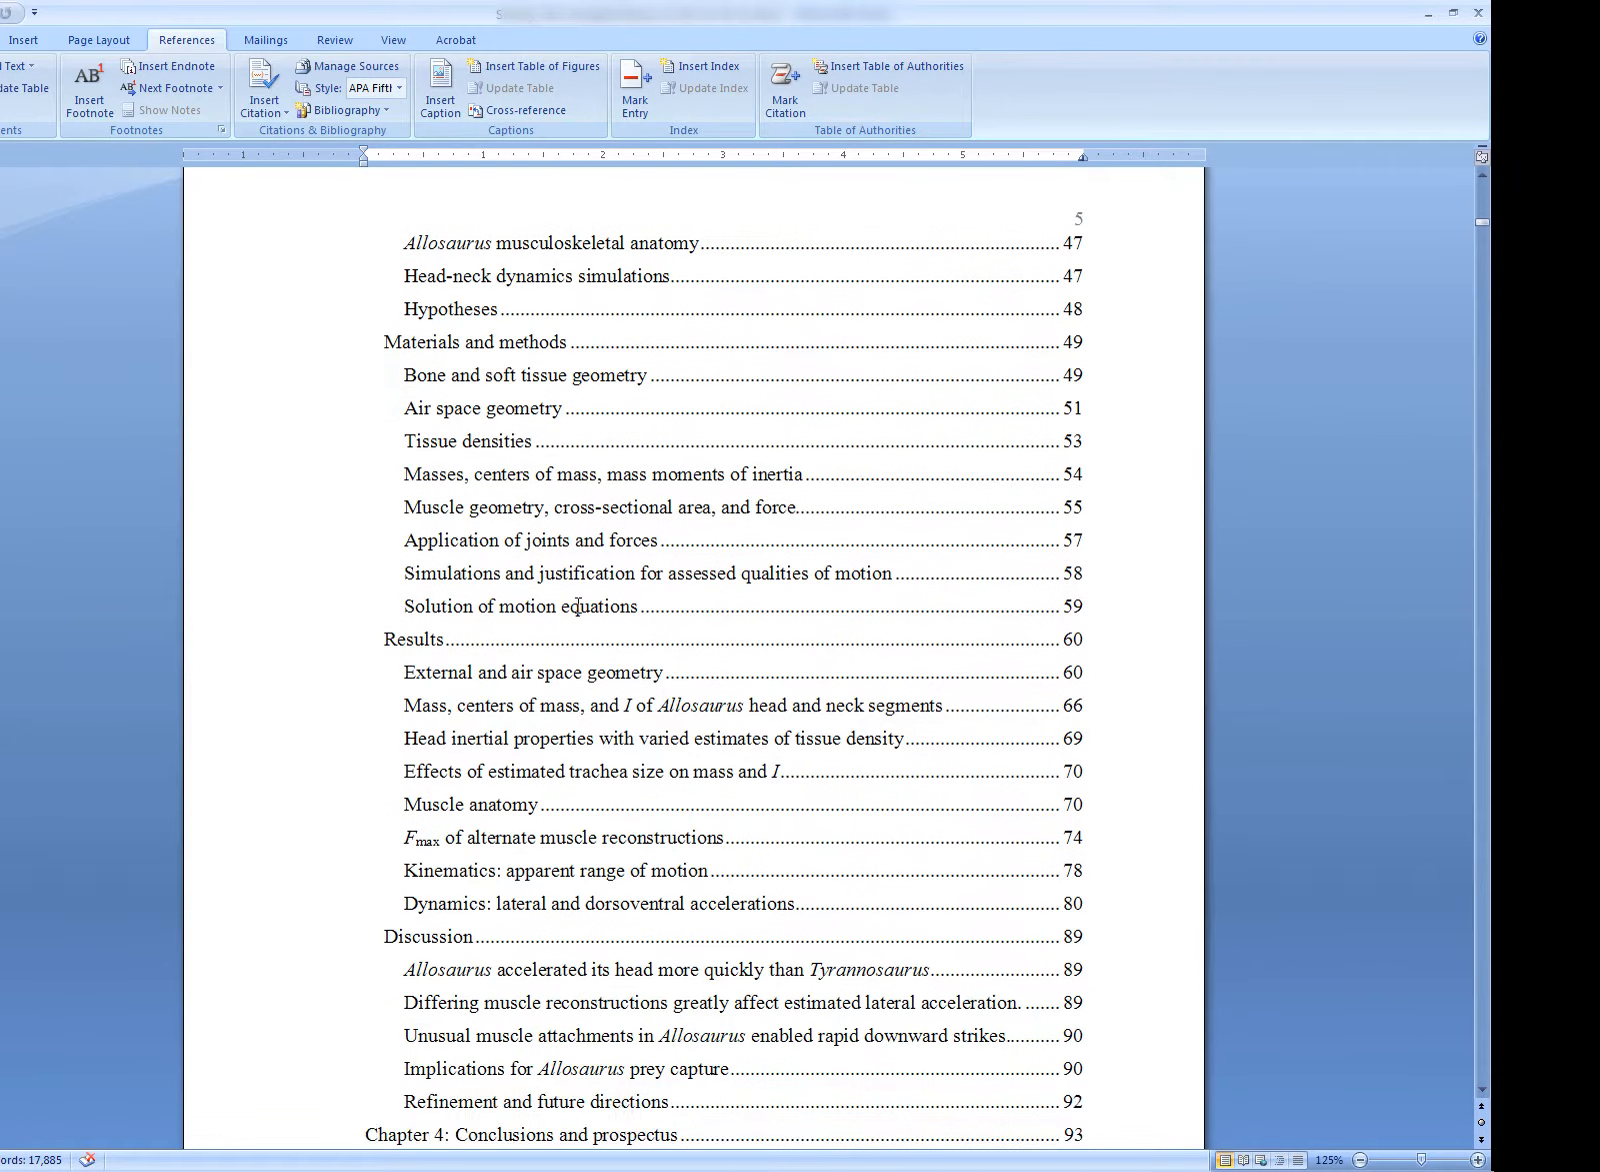
pyautogui.scroll(-8, 577, 606)
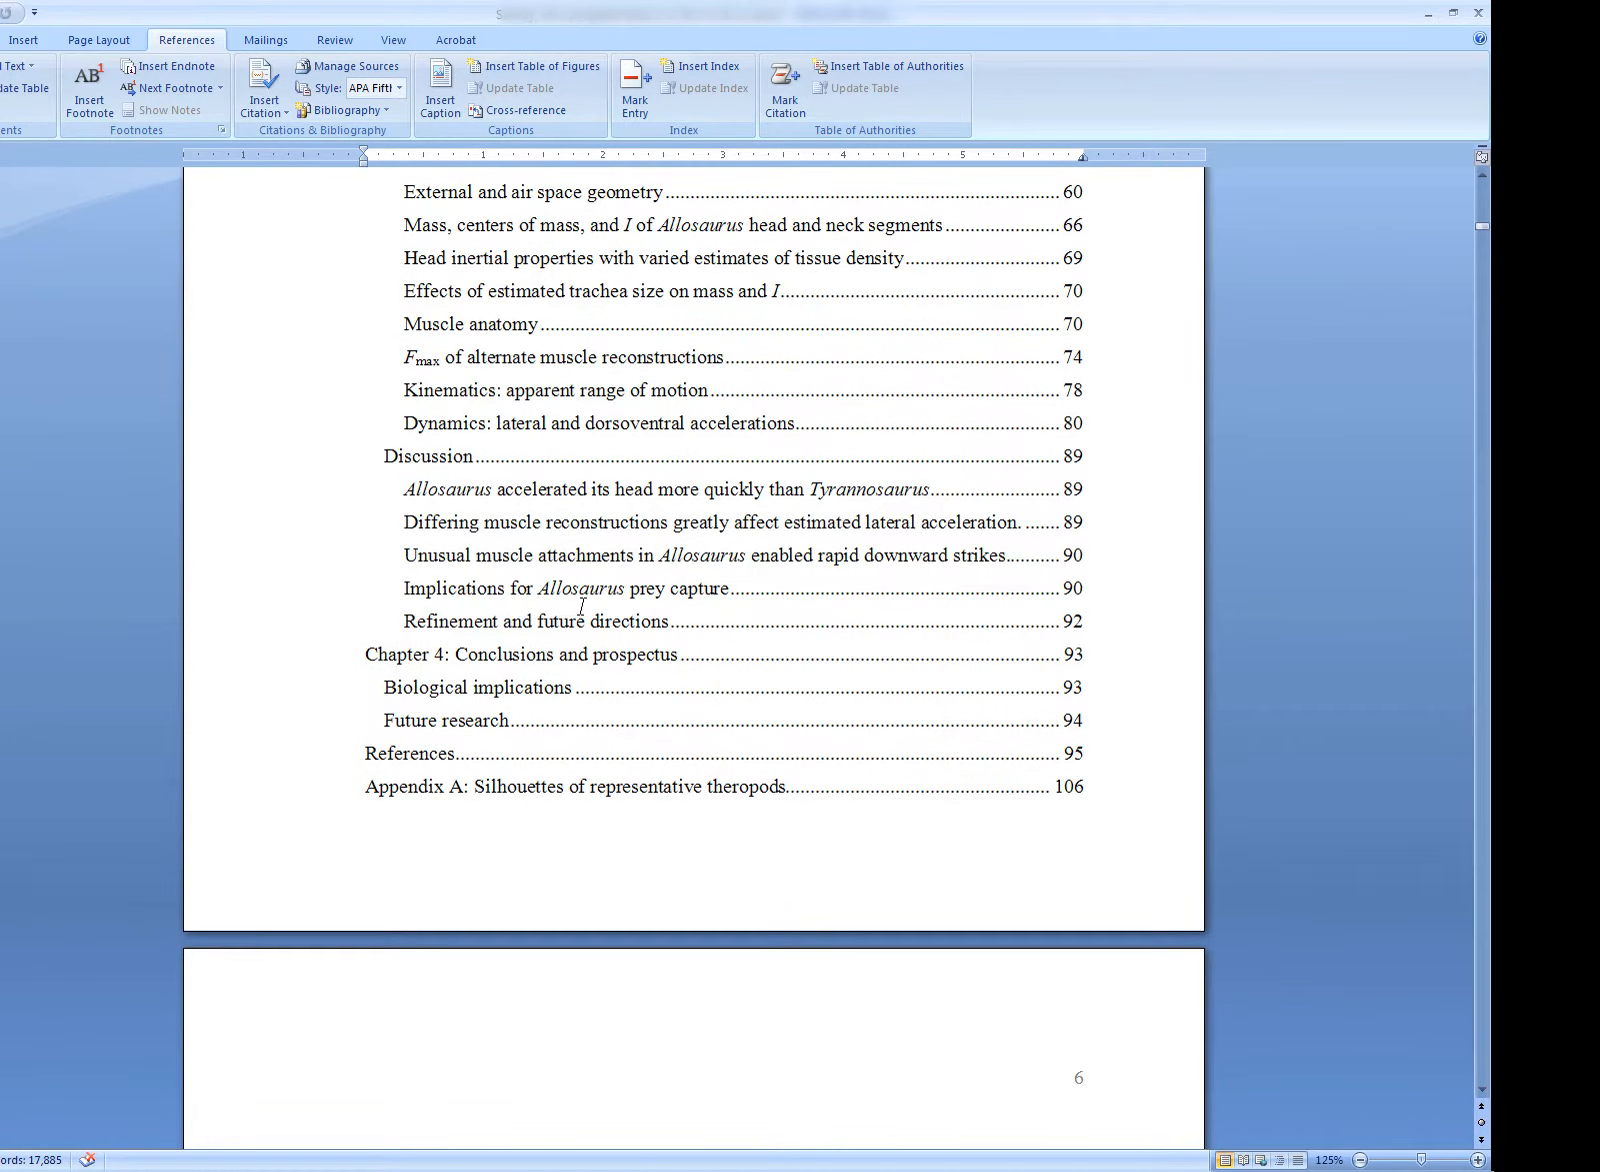
pyautogui.scroll(2, 580, 606)
pyautogui.scroll(14, 582, 606)
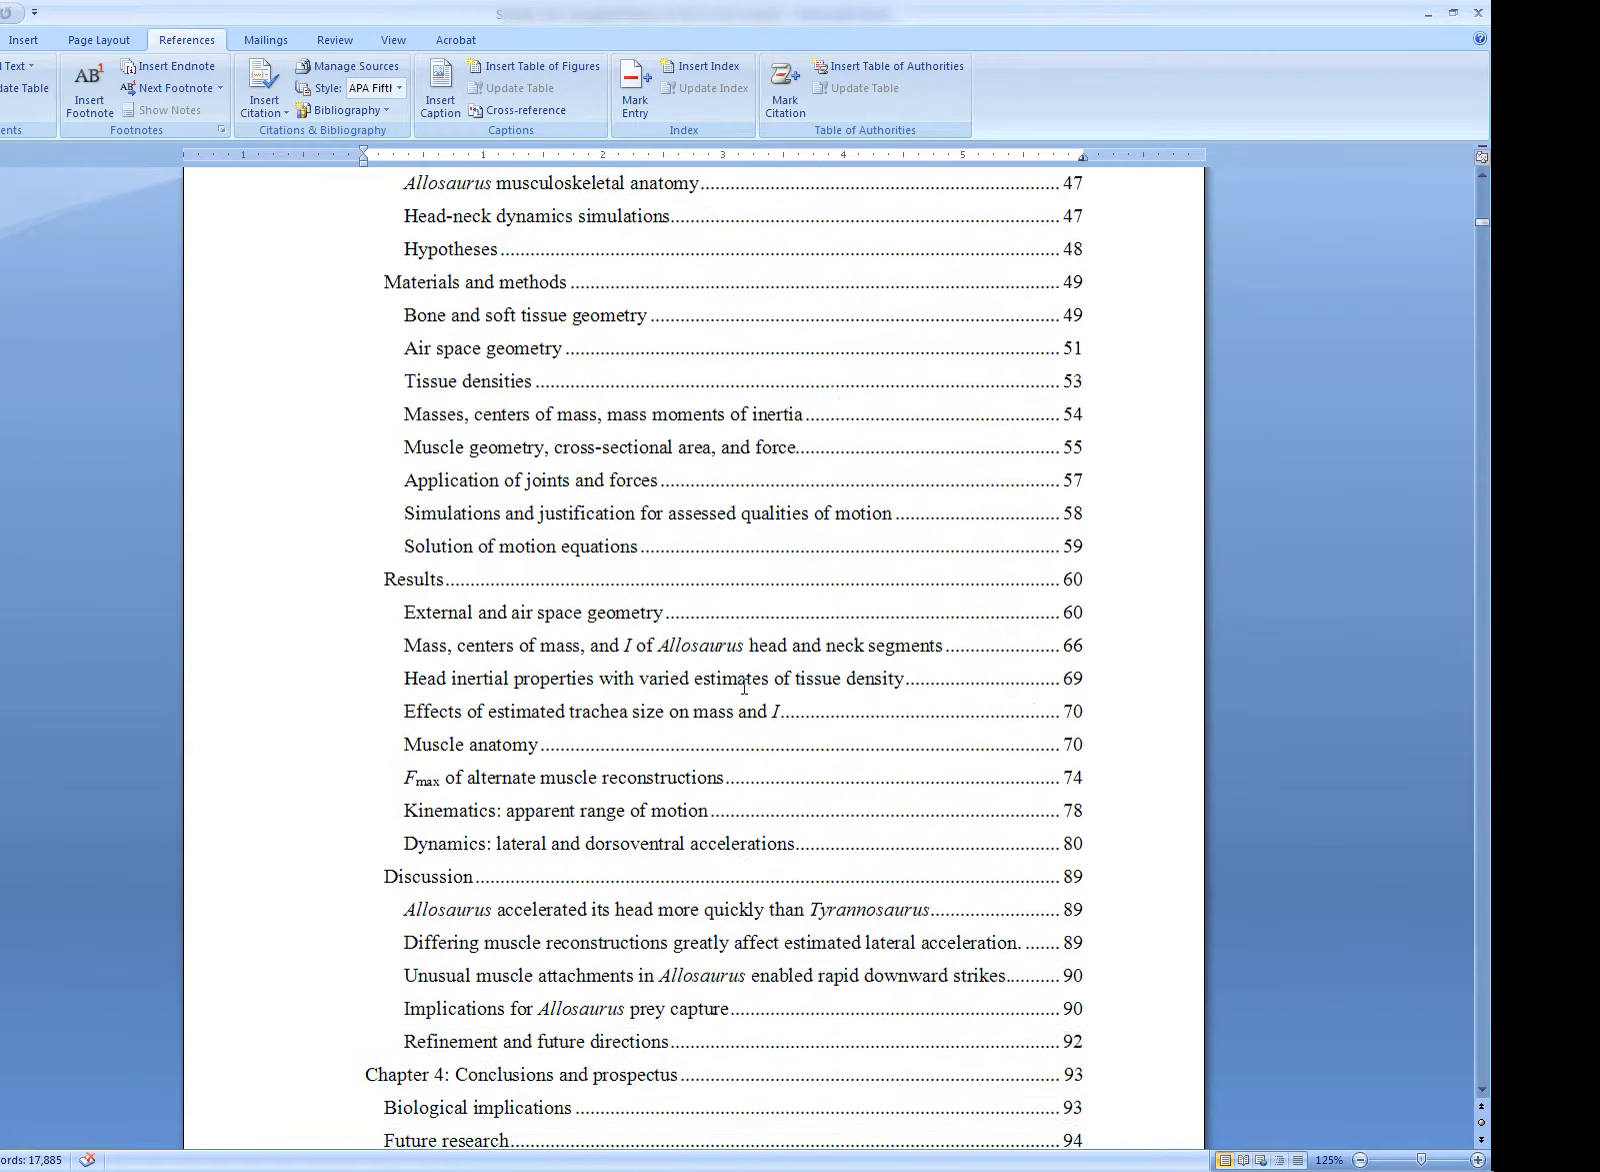
# Go to page 13 of the document, where the Chapter 2 heading starts, and close the Go To dialog
pyautogui.scroll(14, 745, 697)
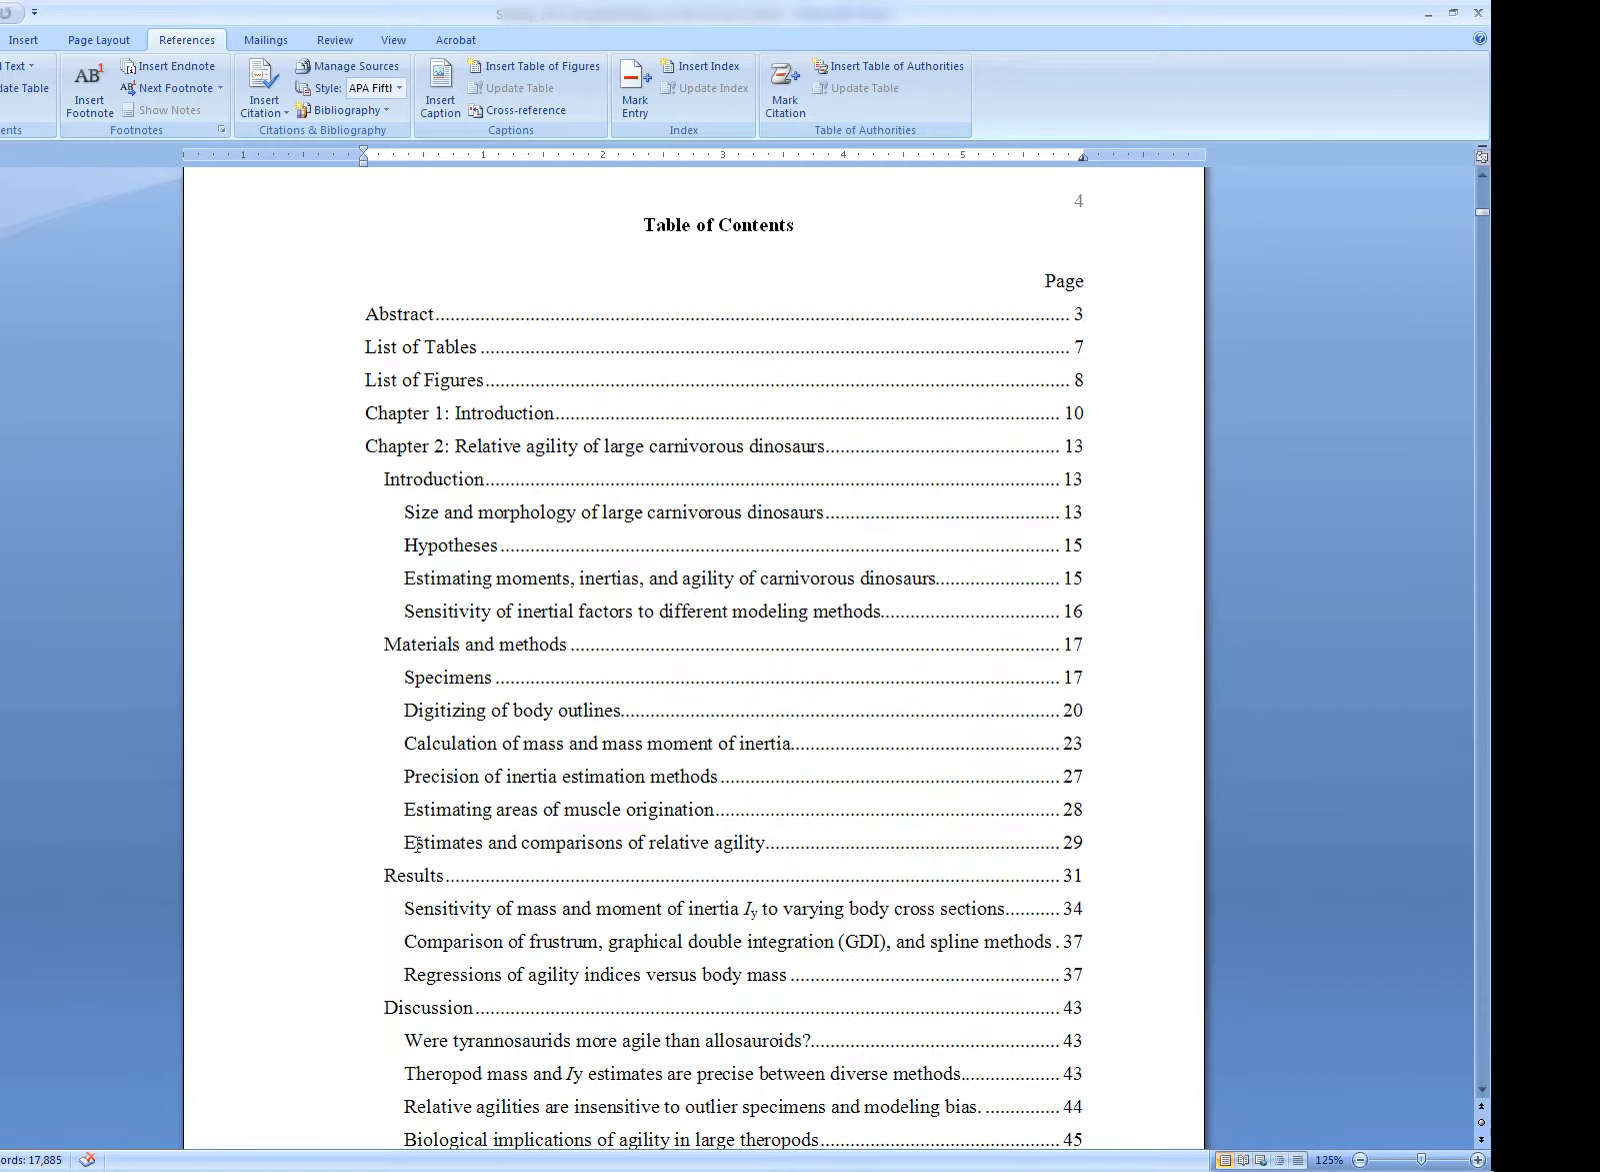
pyautogui.scroll(5, 416, 845)
pyautogui.hotkey('ctrl', 'g')
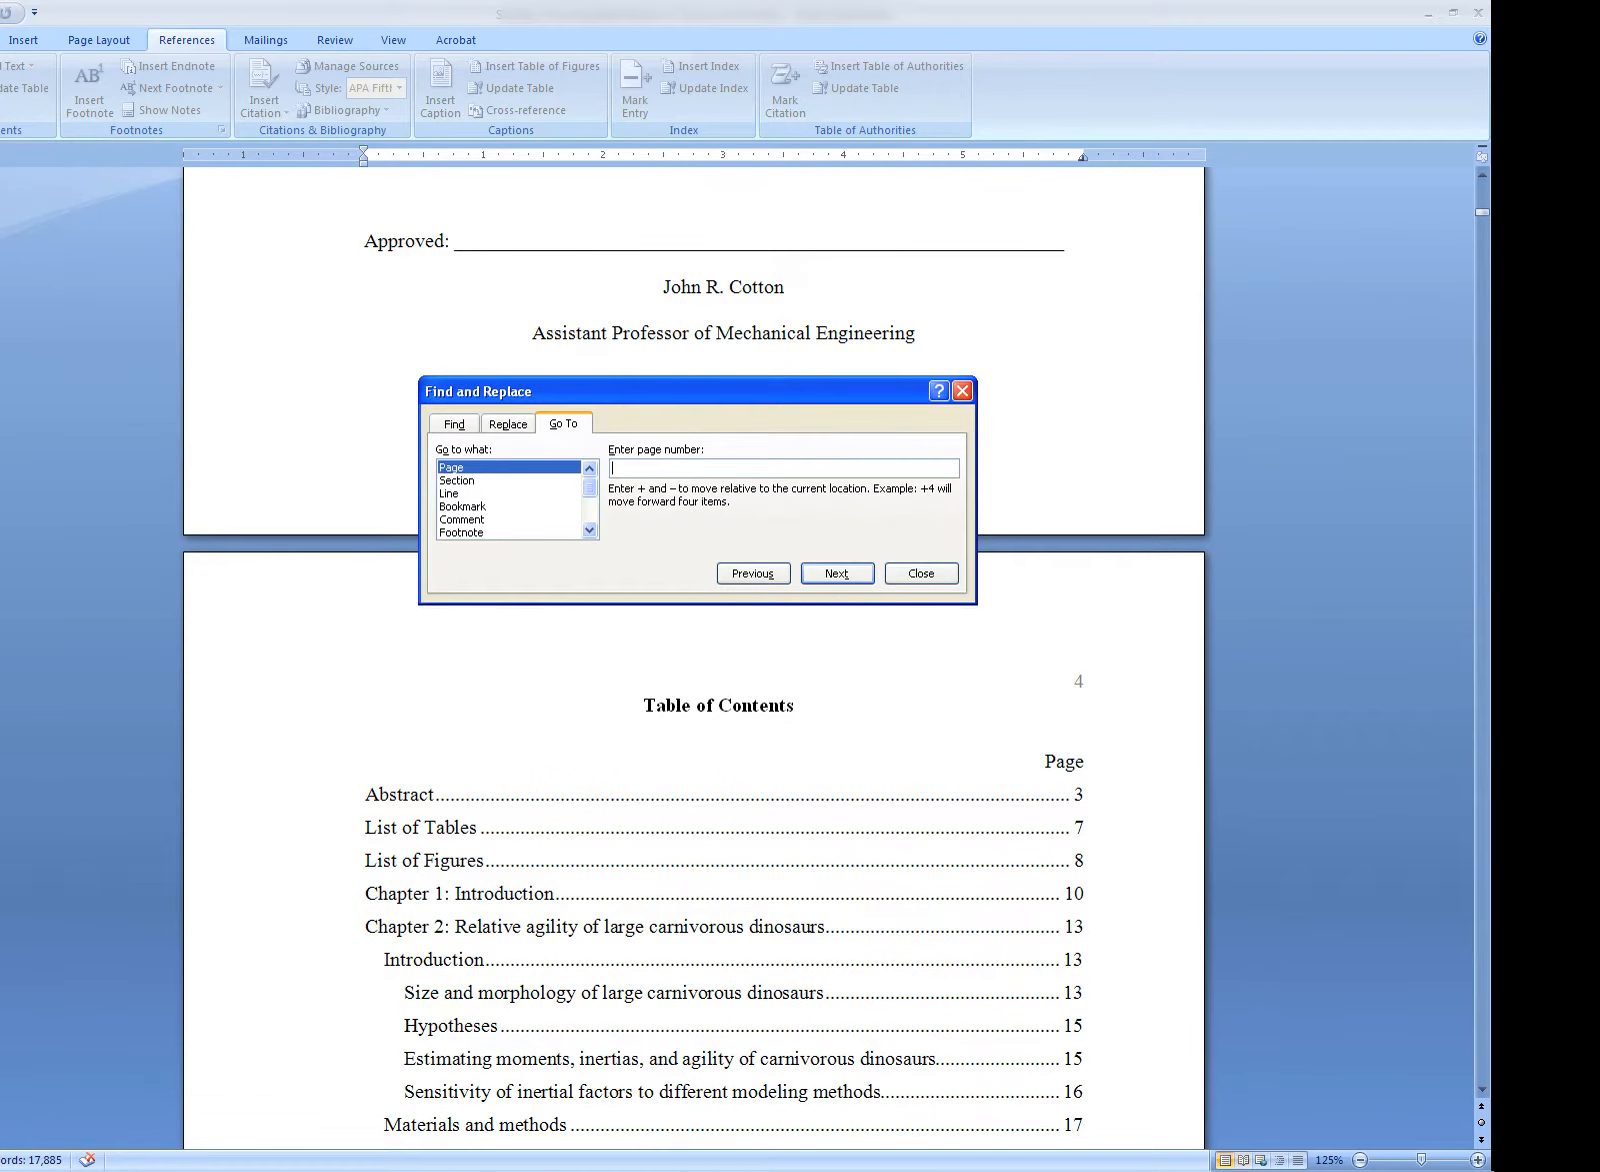
pyautogui.write('13')
pyautogui.click(826, 574)
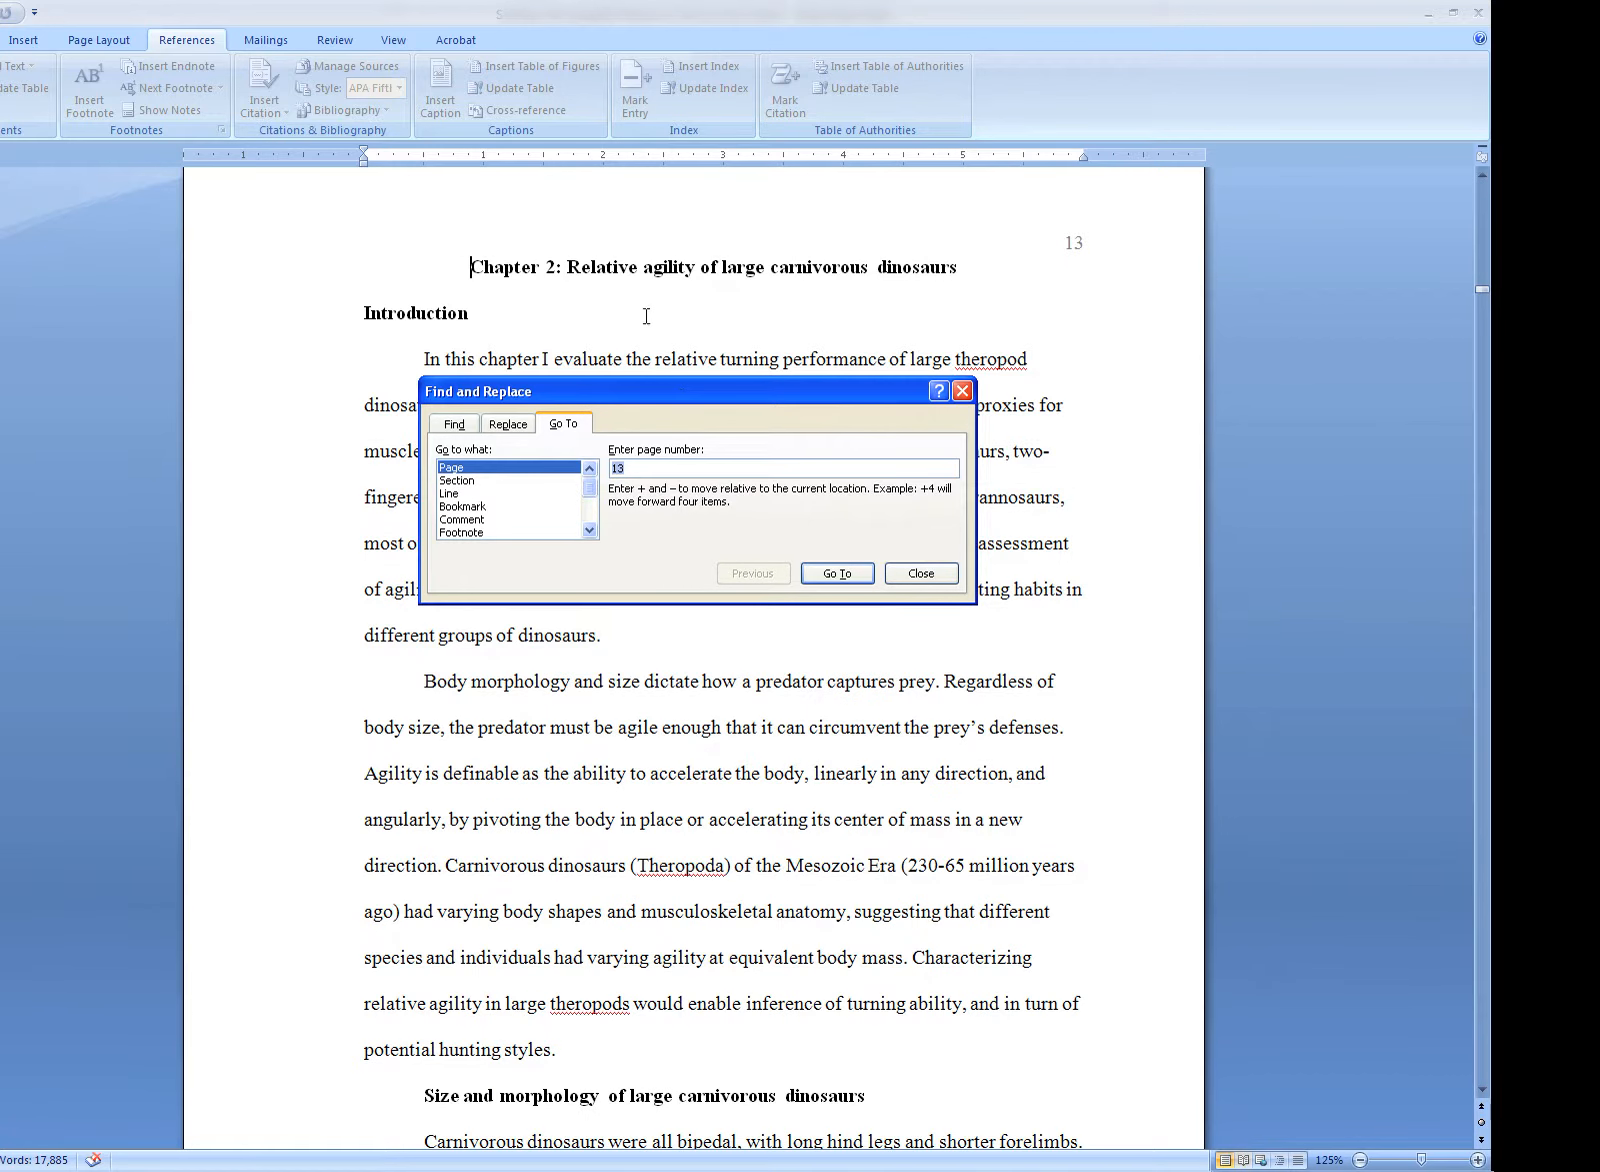
pyautogui.click(1386, 426)
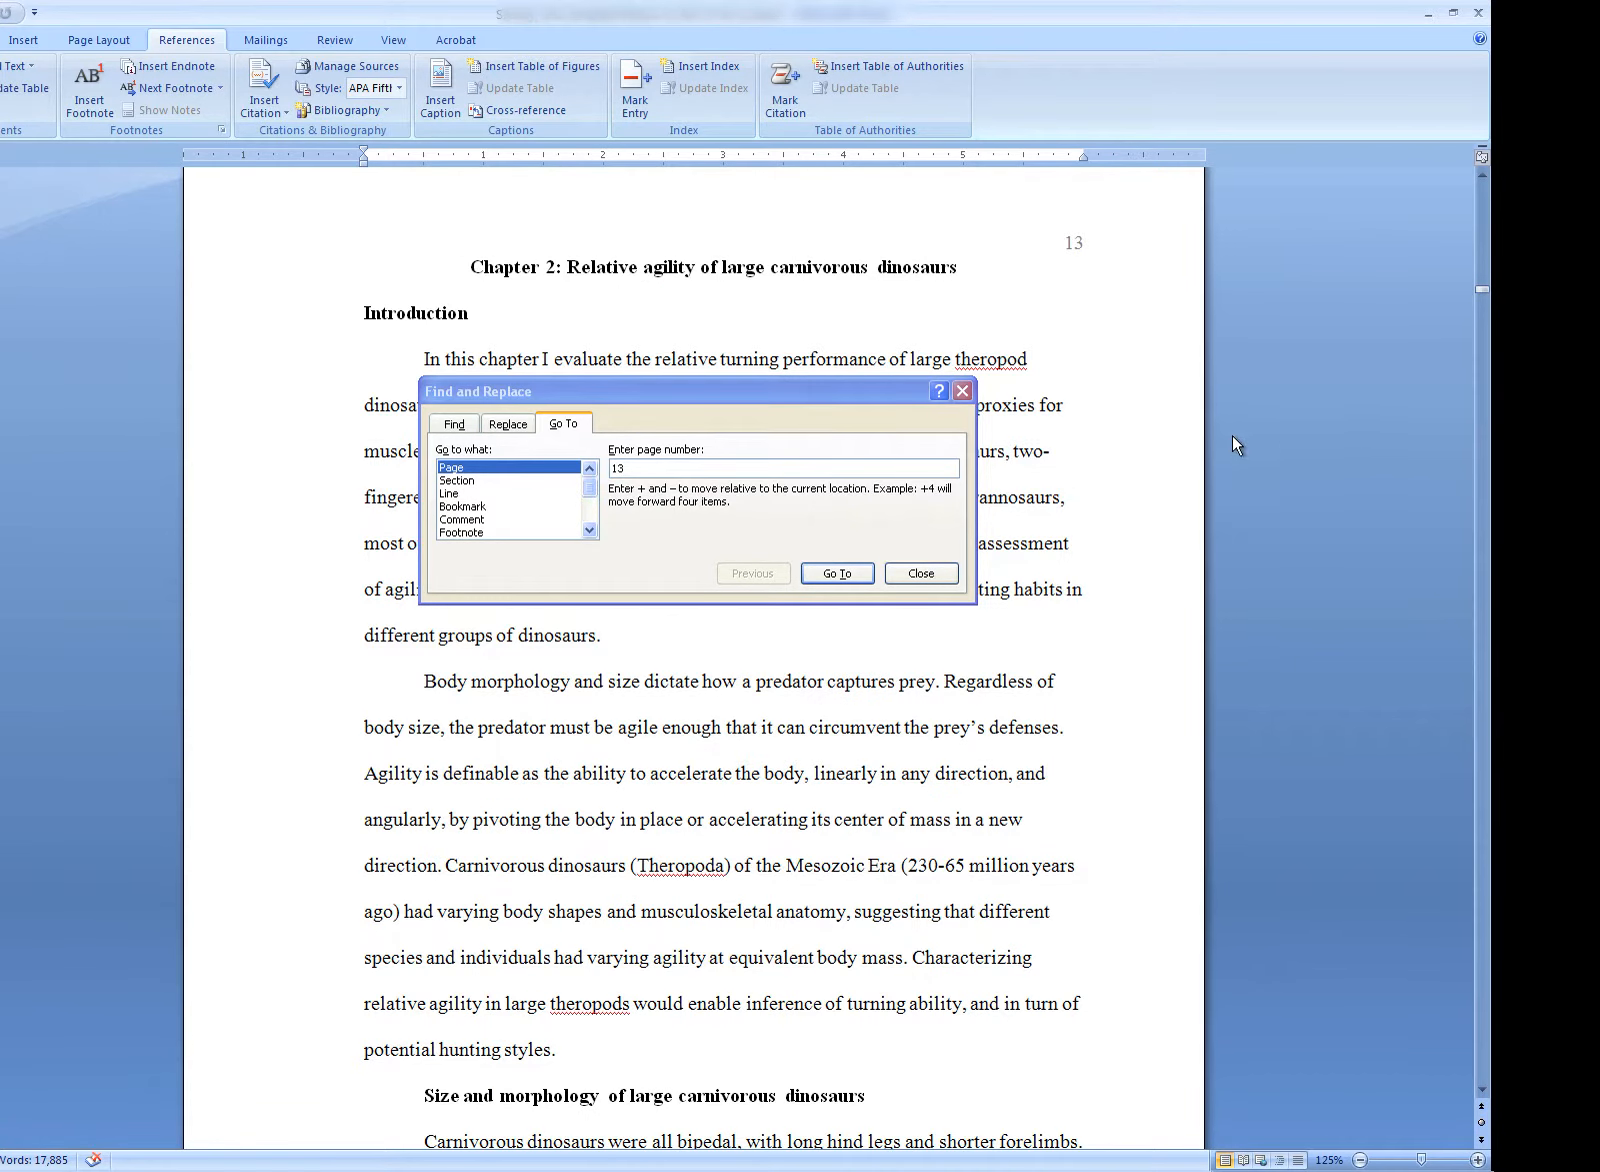
pyautogui.click(921, 573)
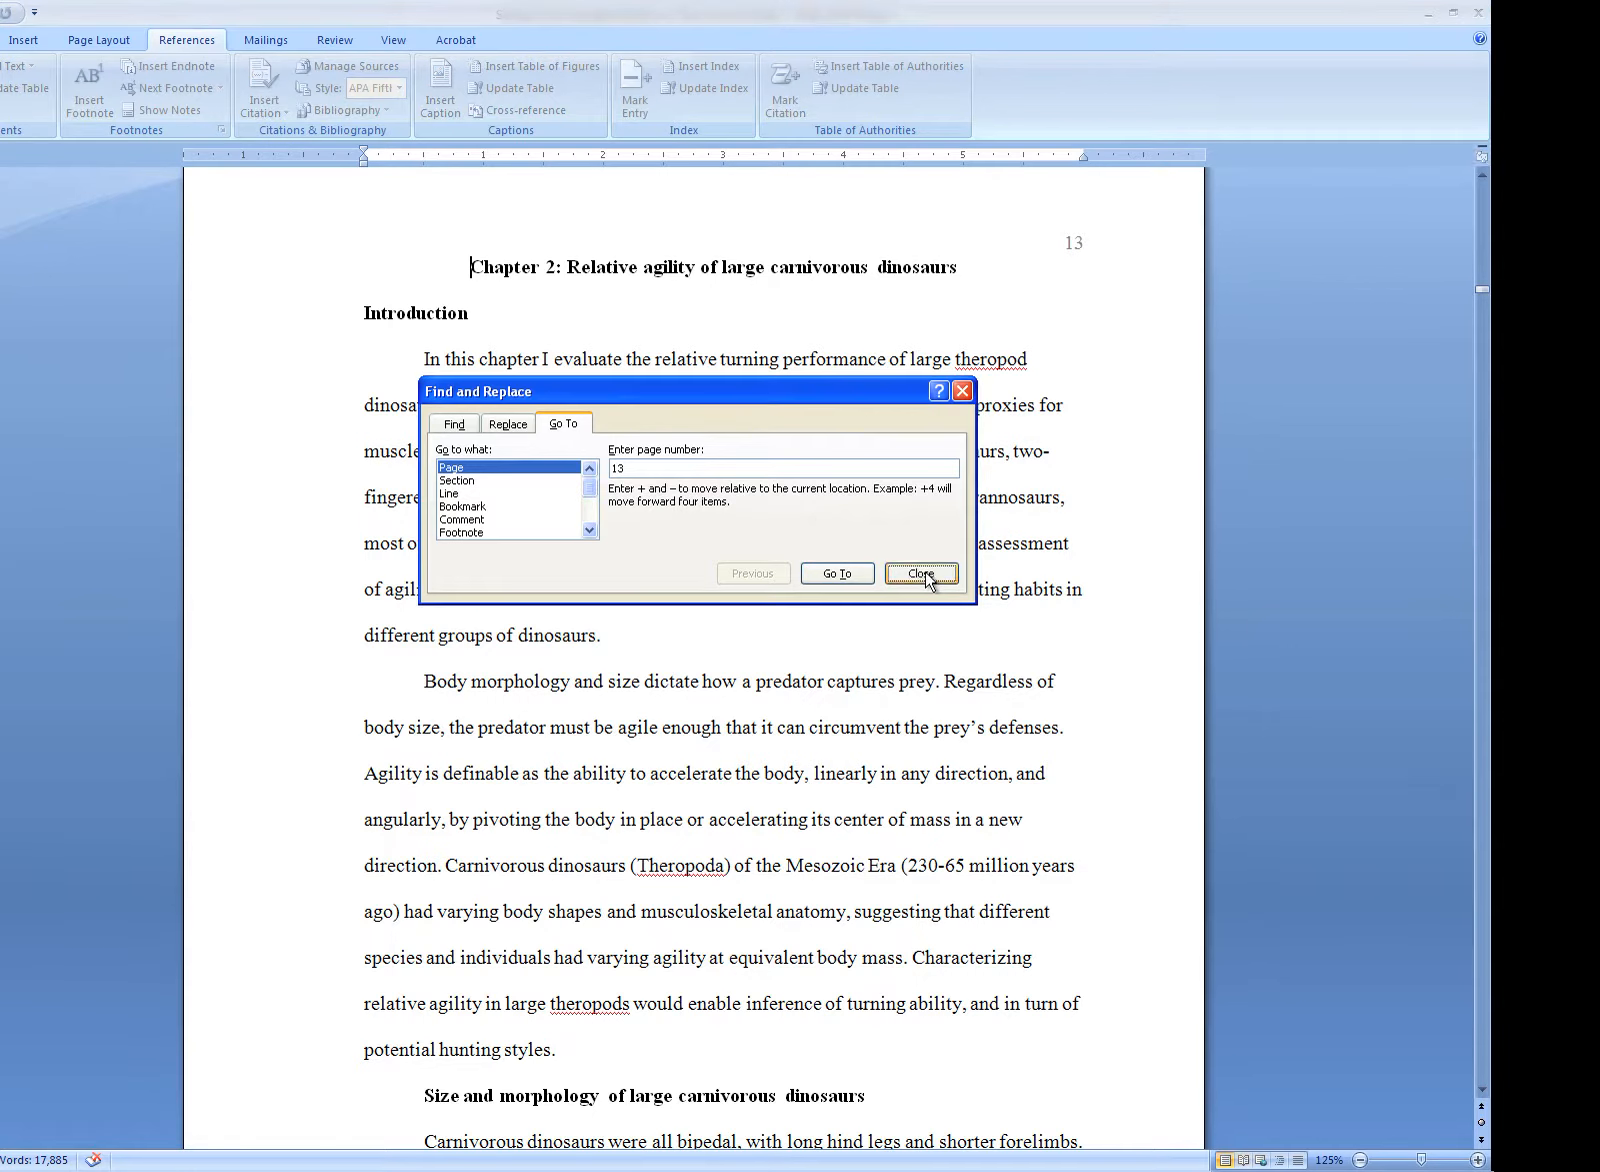
# Capitalize the words "Agility" and "Large" in the Chapter 2 heading on page 13
pyautogui.click(652, 264)
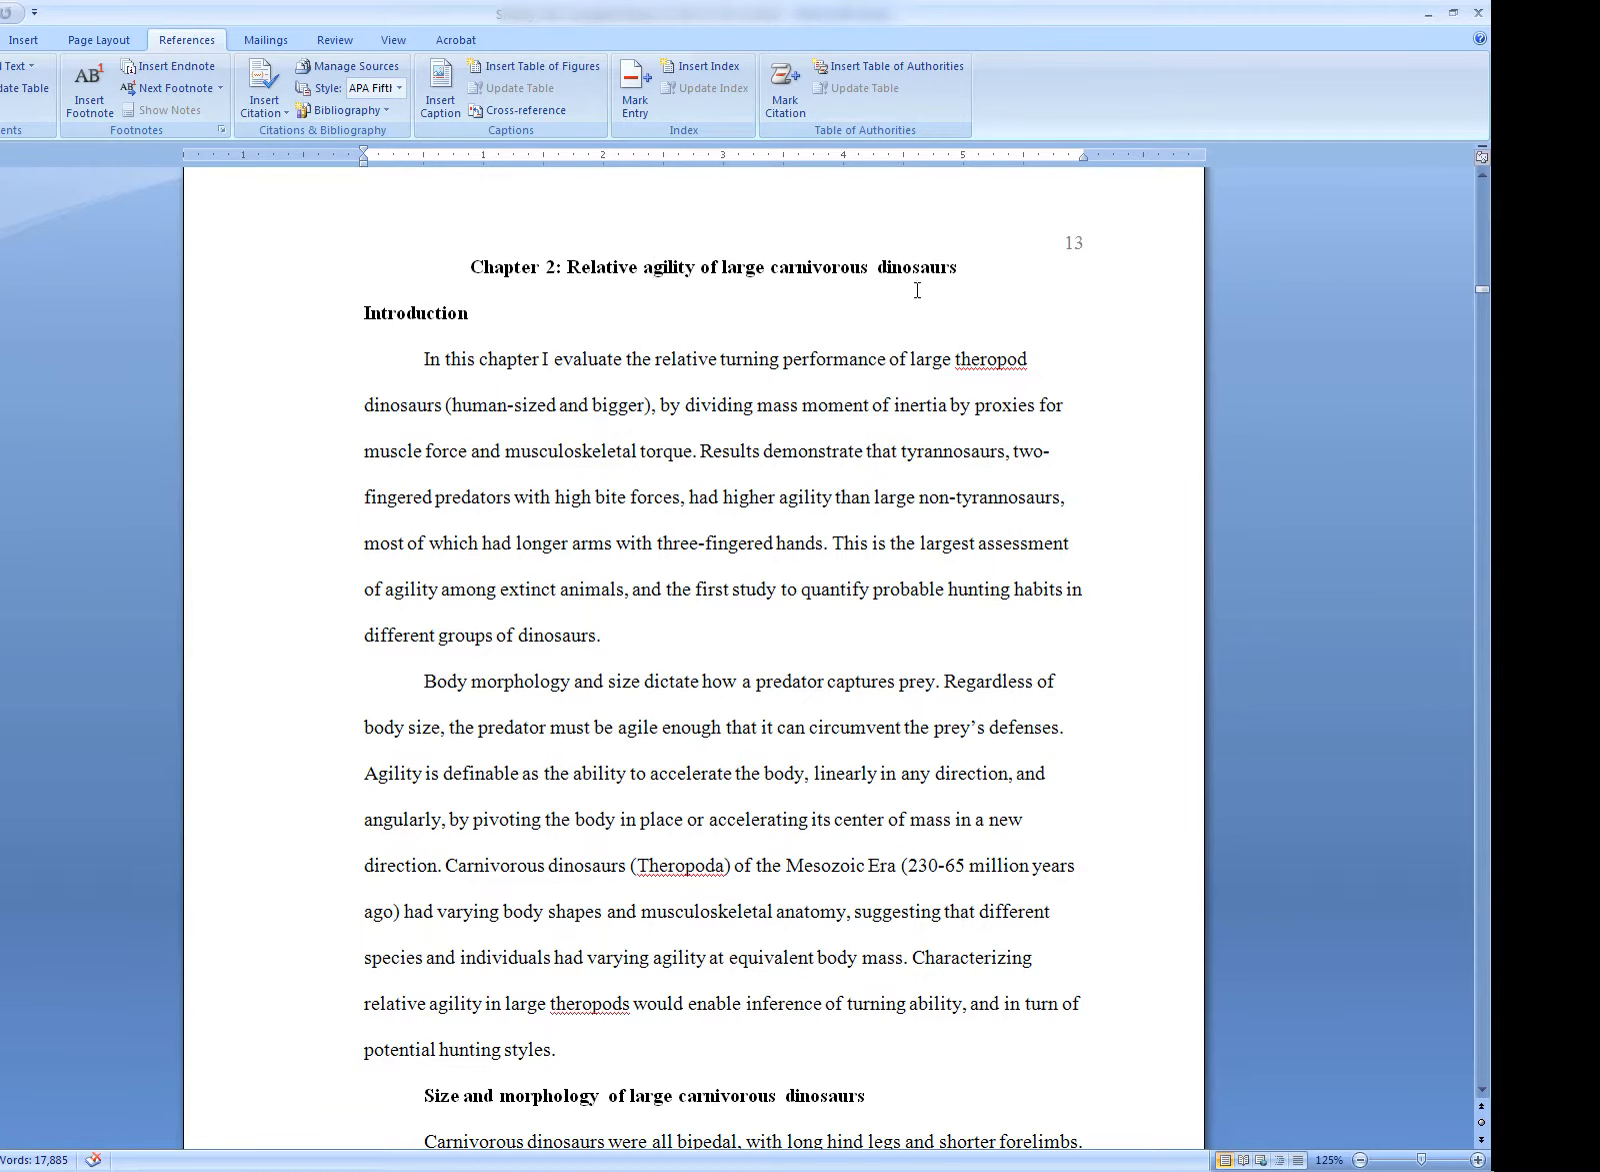
pyautogui.press('BackSpace')
pyautogui.write('A')
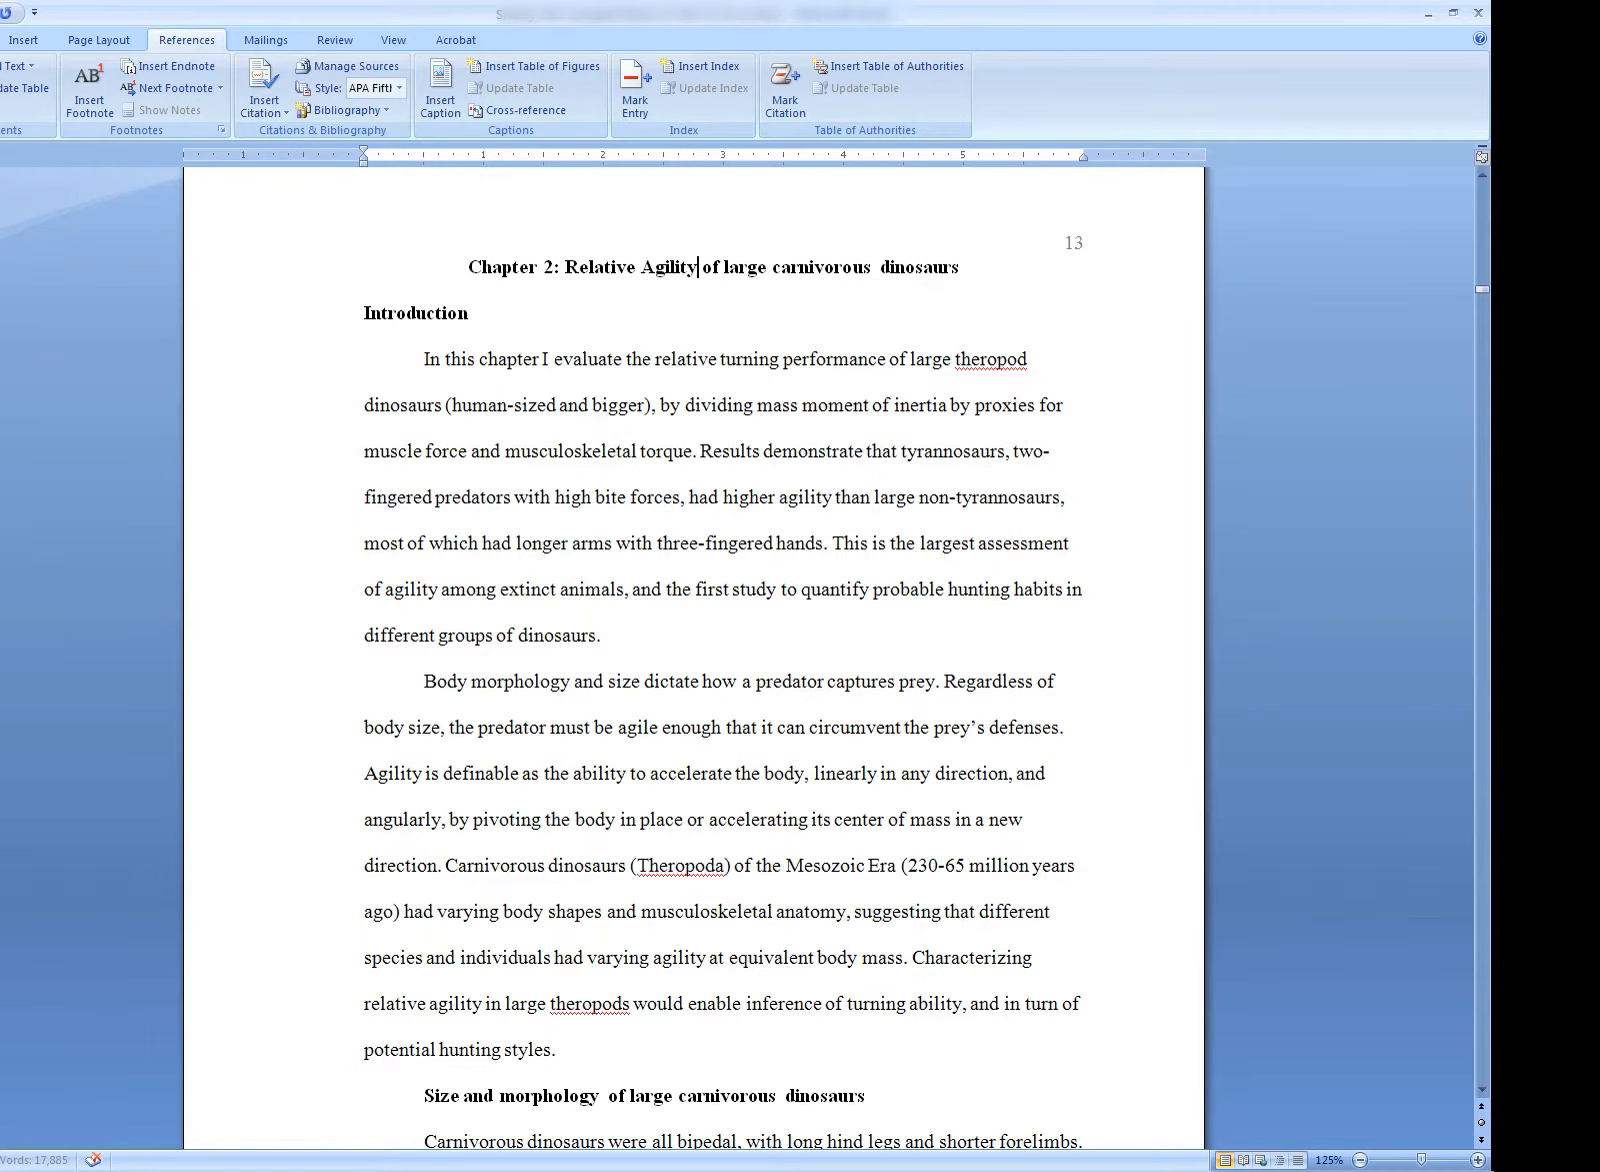
pyautogui.press('Right')
pyautogui.press('Right')
pyautogui.press('Right')
pyautogui.press('Right')
pyautogui.press('Right')
pyautogui.press('BackSpace')
pyautogui.write('L')
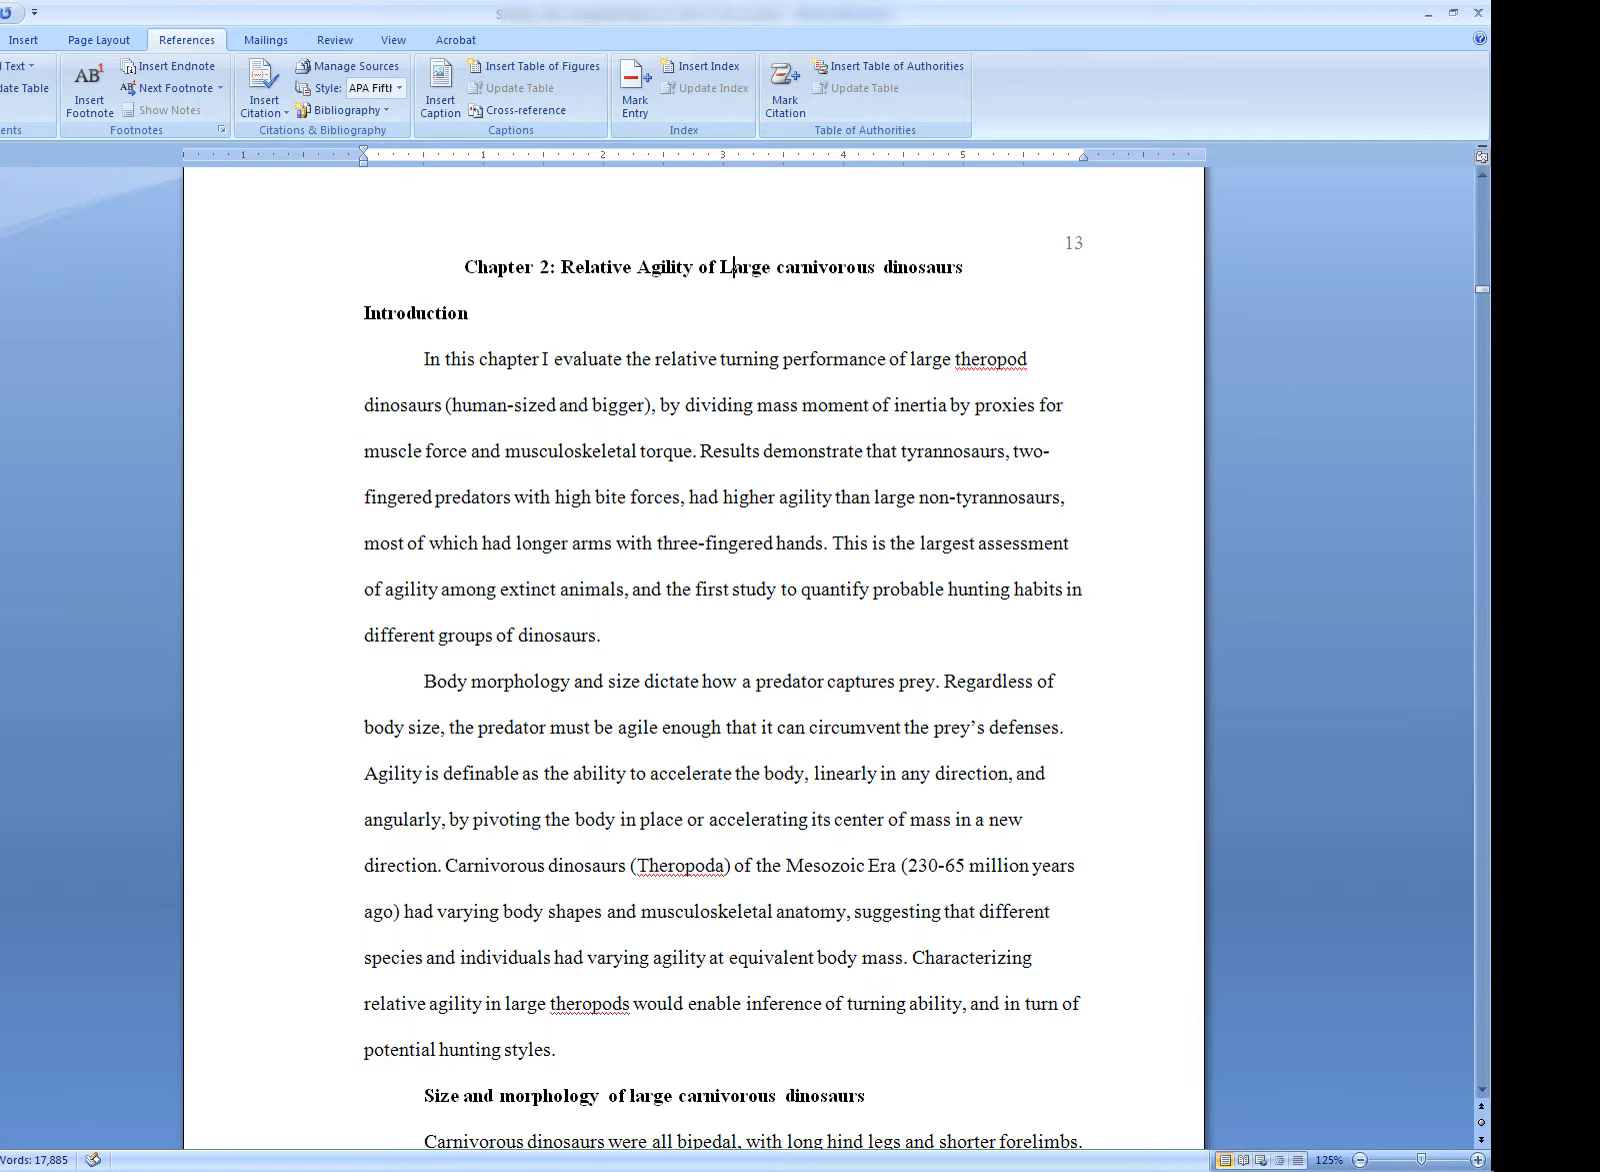
# Capitalize the words "Carnivorous" and "Dinosaurs" in the Chapter 2 heading
pyautogui.press('Right')
pyautogui.press('Right')
pyautogui.press('Right')
pyautogui.press('Right')
pyautogui.press('Right')
pyautogui.press('Right')
pyautogui.press('BackSpace')
pyautogui.write('C')
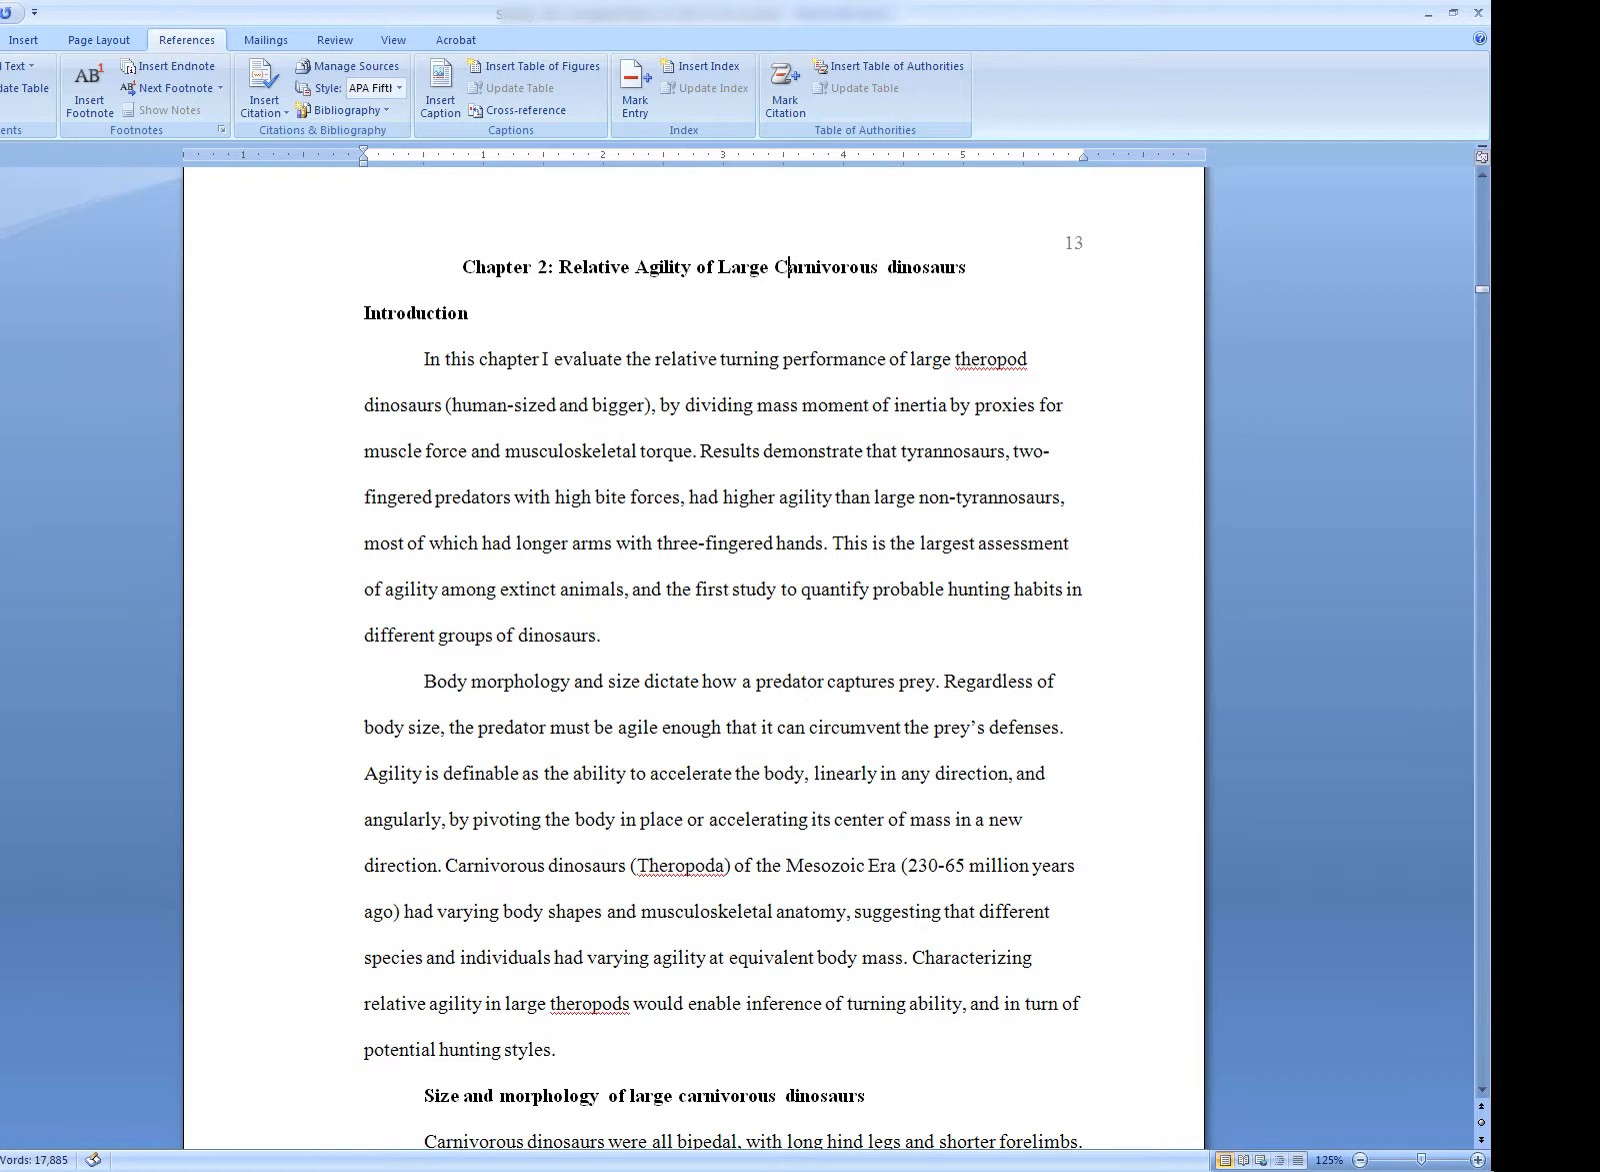
pyautogui.press('Right')
pyautogui.press('Right')
pyautogui.press('Right')
pyautogui.press('Right')
pyautogui.press('Right')
pyautogui.press('Right')
pyautogui.press('Right')
pyautogui.press('Right')
pyautogui.press('Right')
pyautogui.press('BackSpace')
pyautogui.write('D')
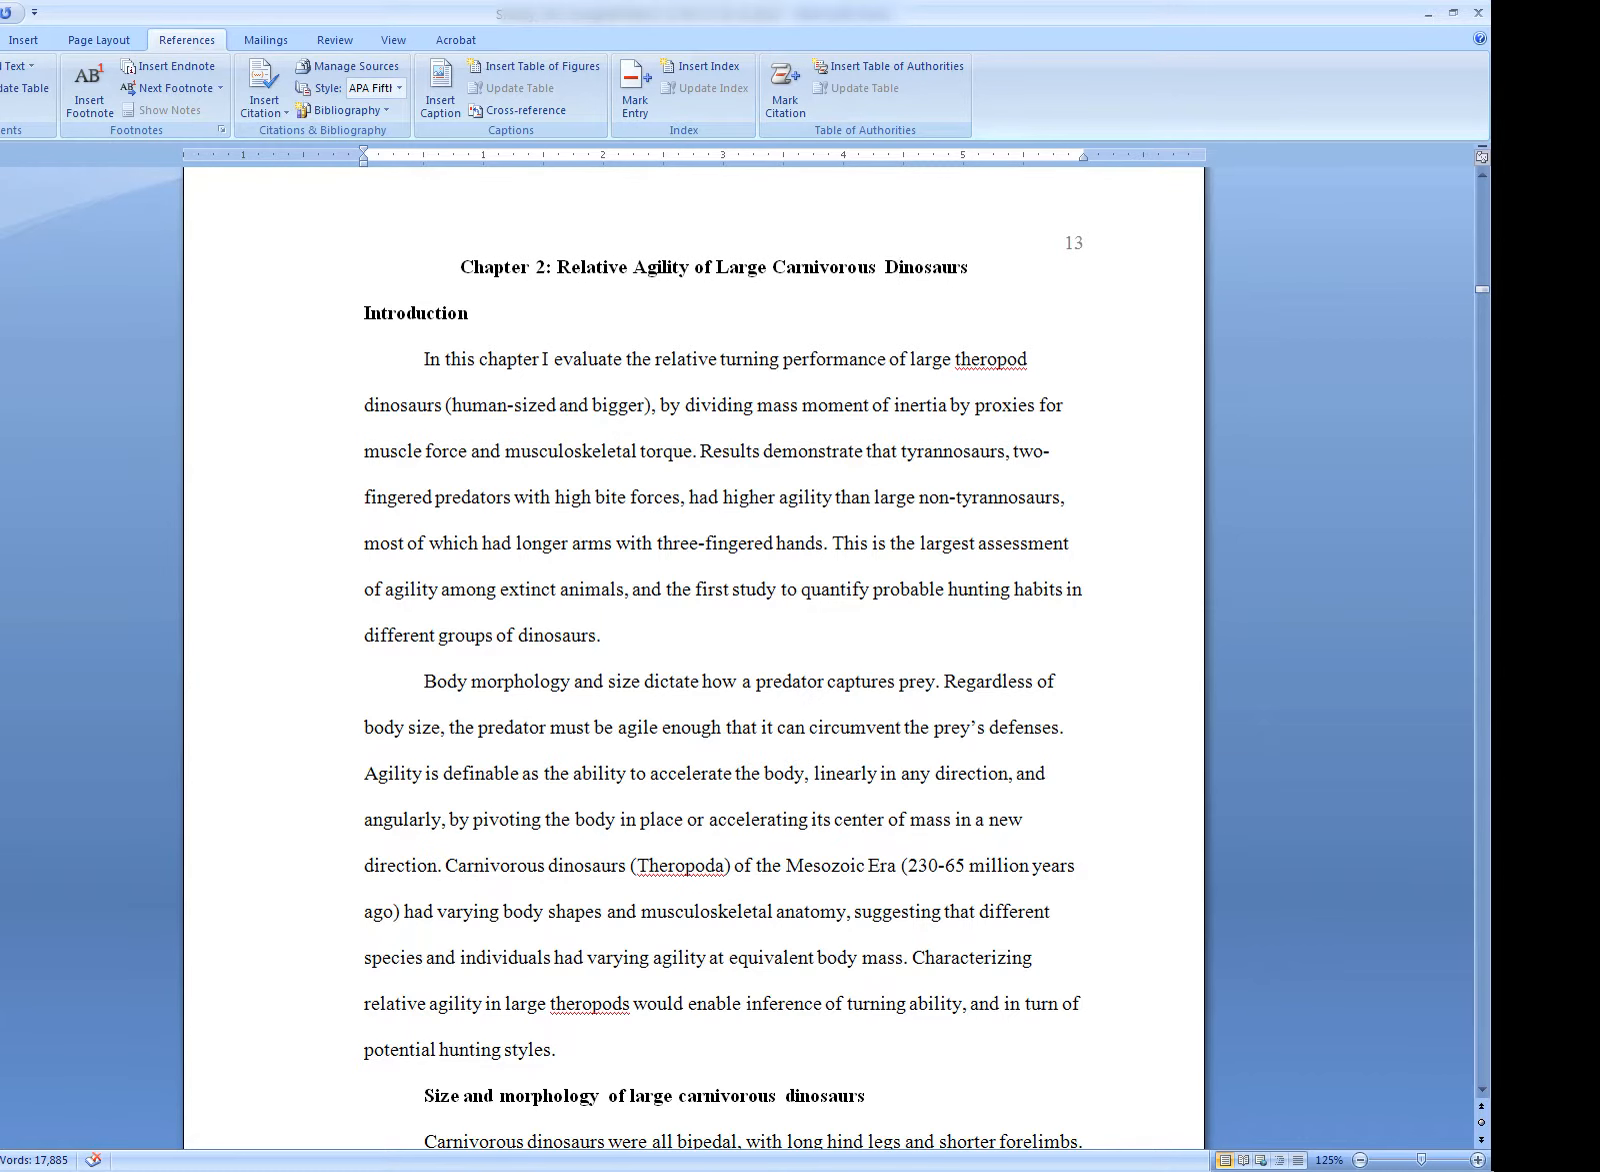
# Return to the table of contents on page 4 and update its field with the option to update the entire table
pyautogui.scroll(20, 693, 650)
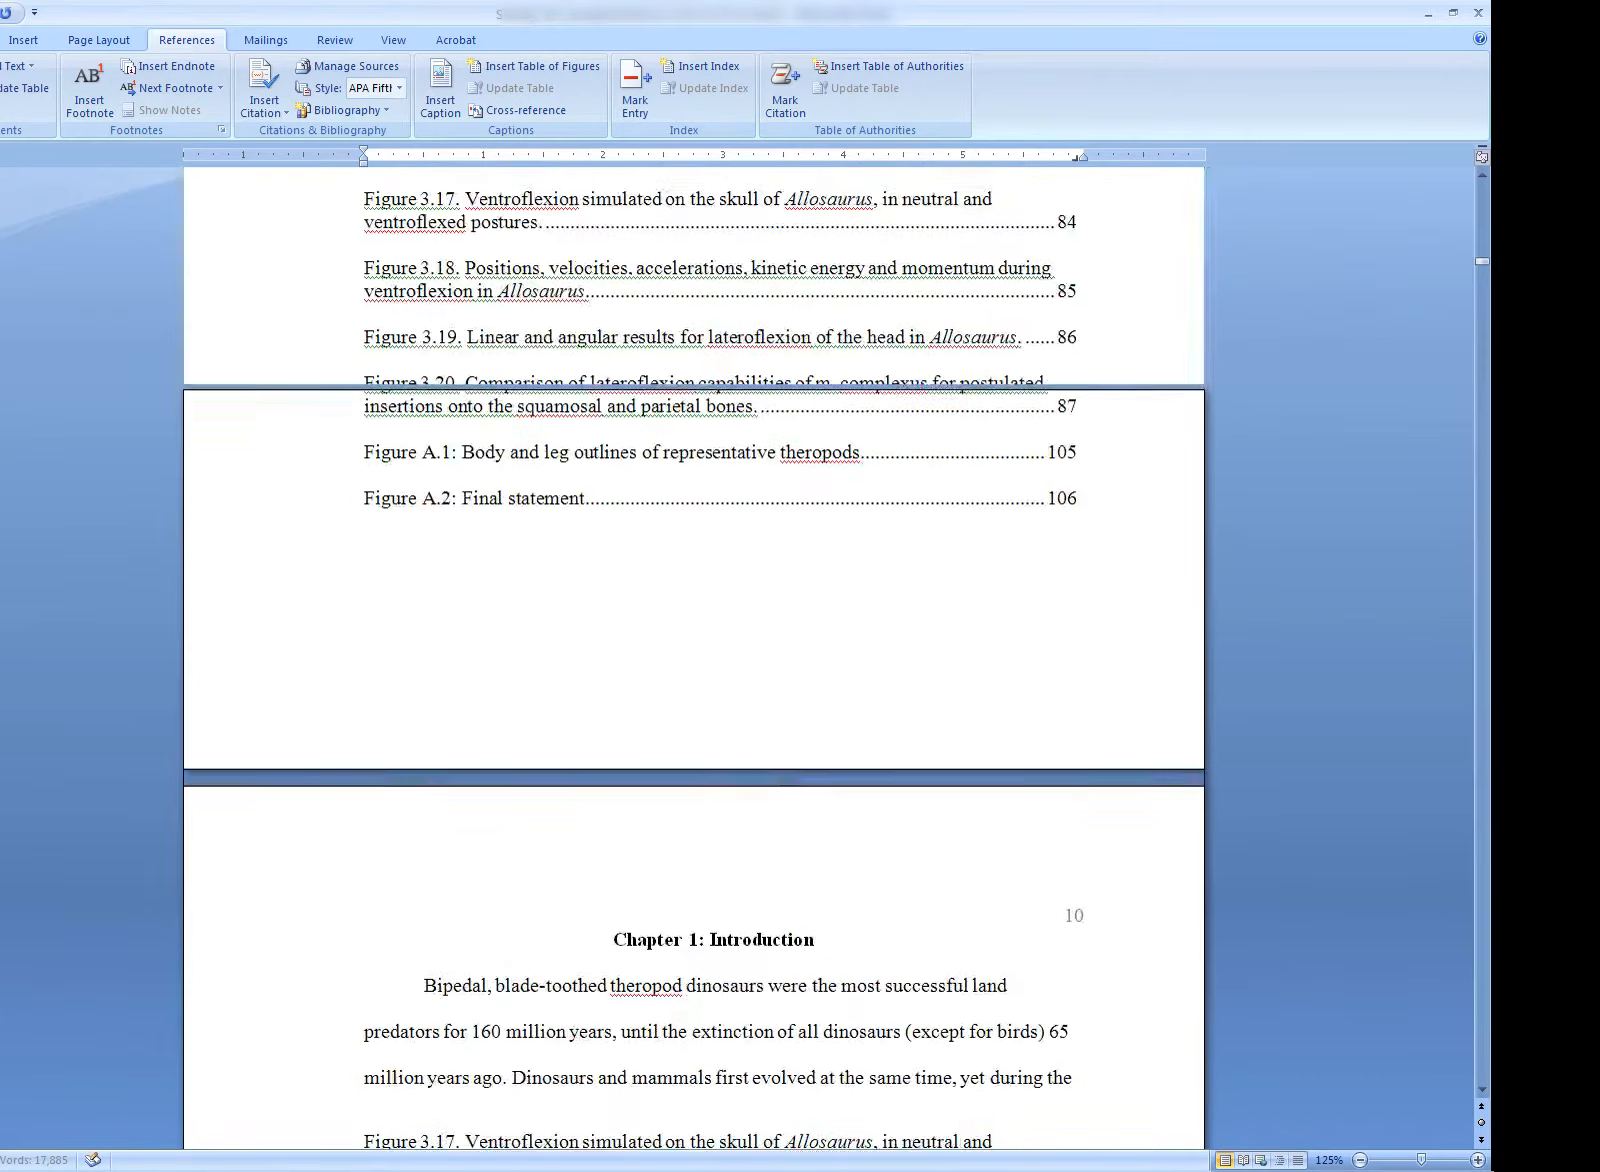
pyautogui.press('pageup')
pyautogui.press('pageup')
pyautogui.press('pageup')
pyautogui.press('pageup')
pyautogui.press('pageup')
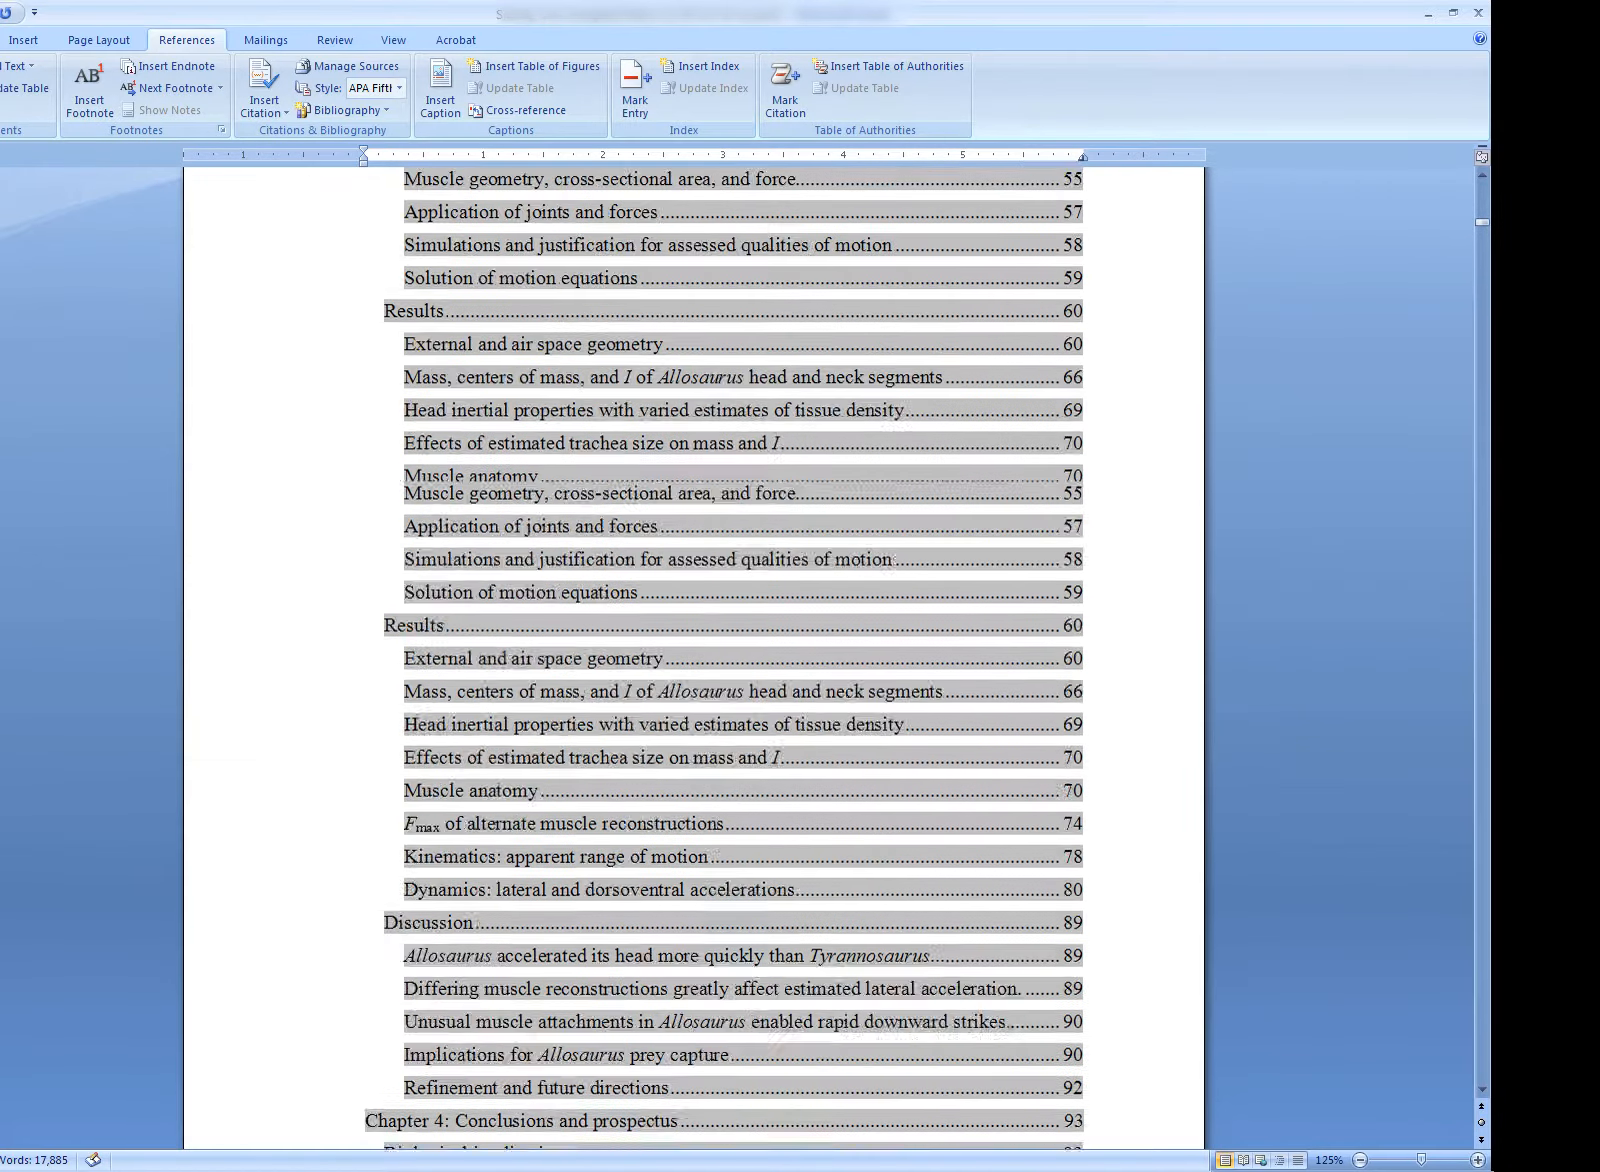
pyautogui.press('pageup')
pyautogui.press('pageup')
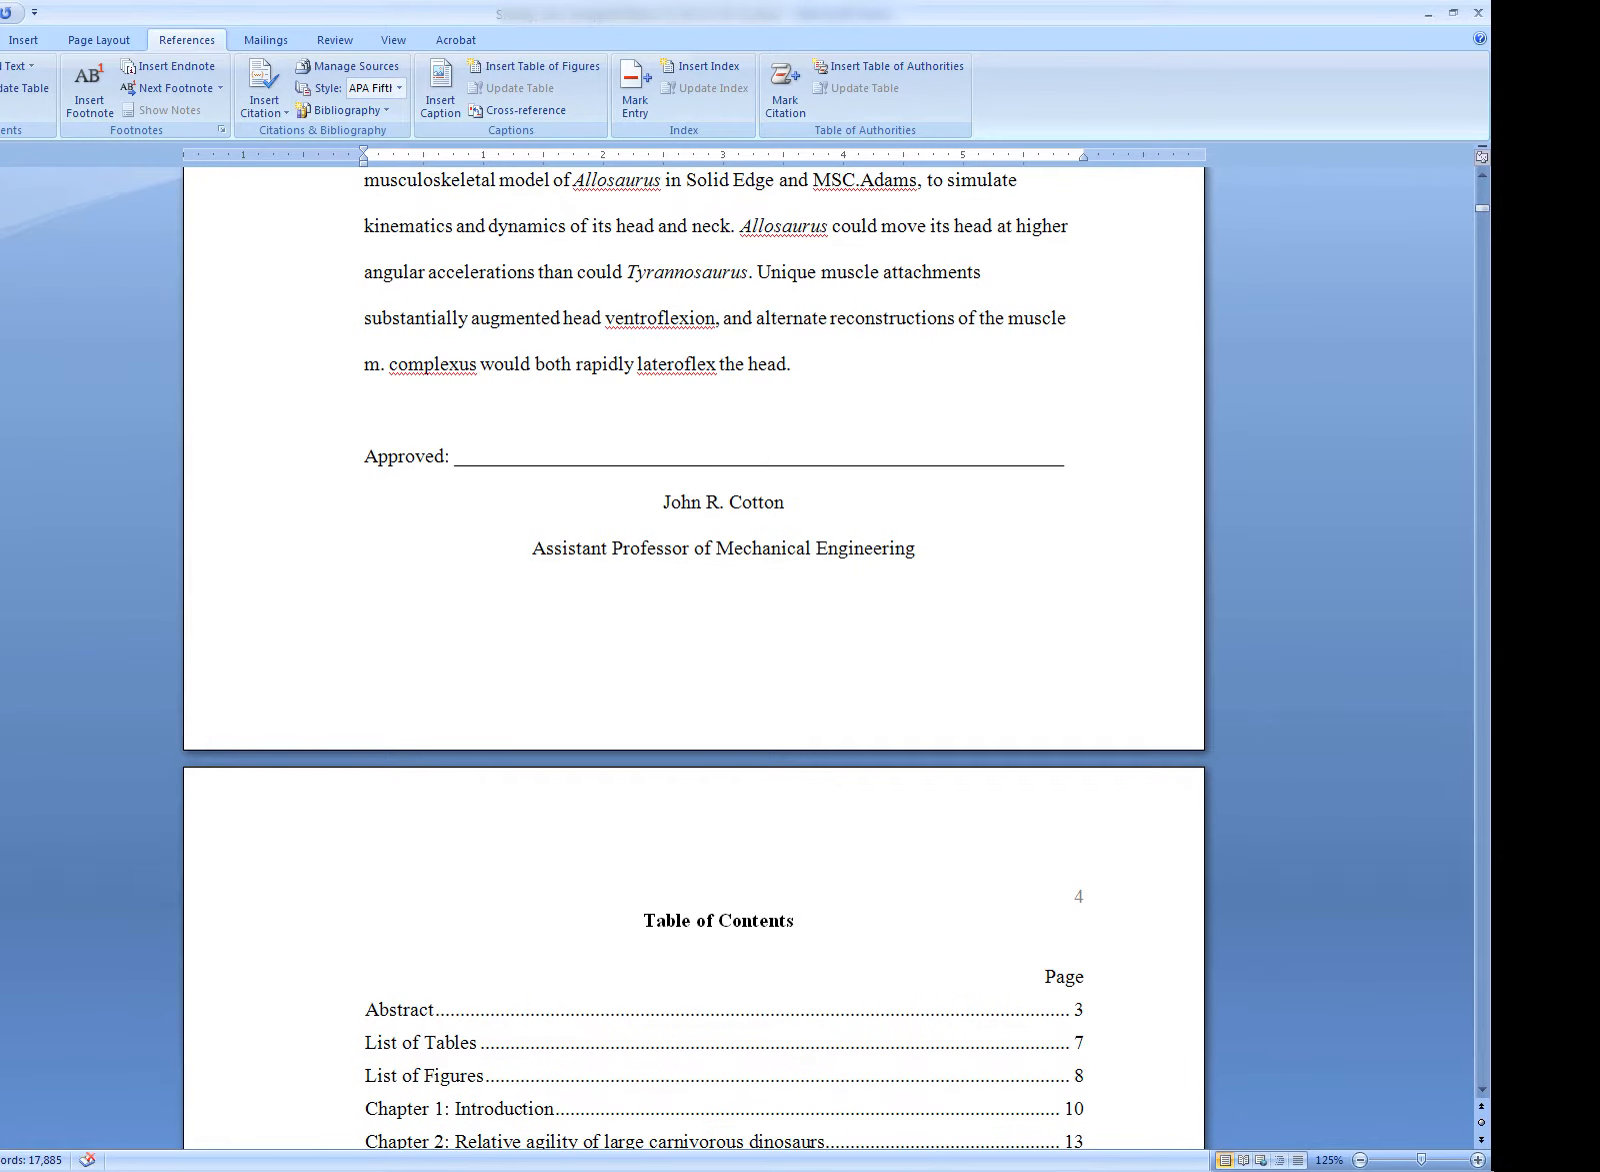
pyautogui.scroll(-10, 947, 390)
pyautogui.rightClick(645, 413)
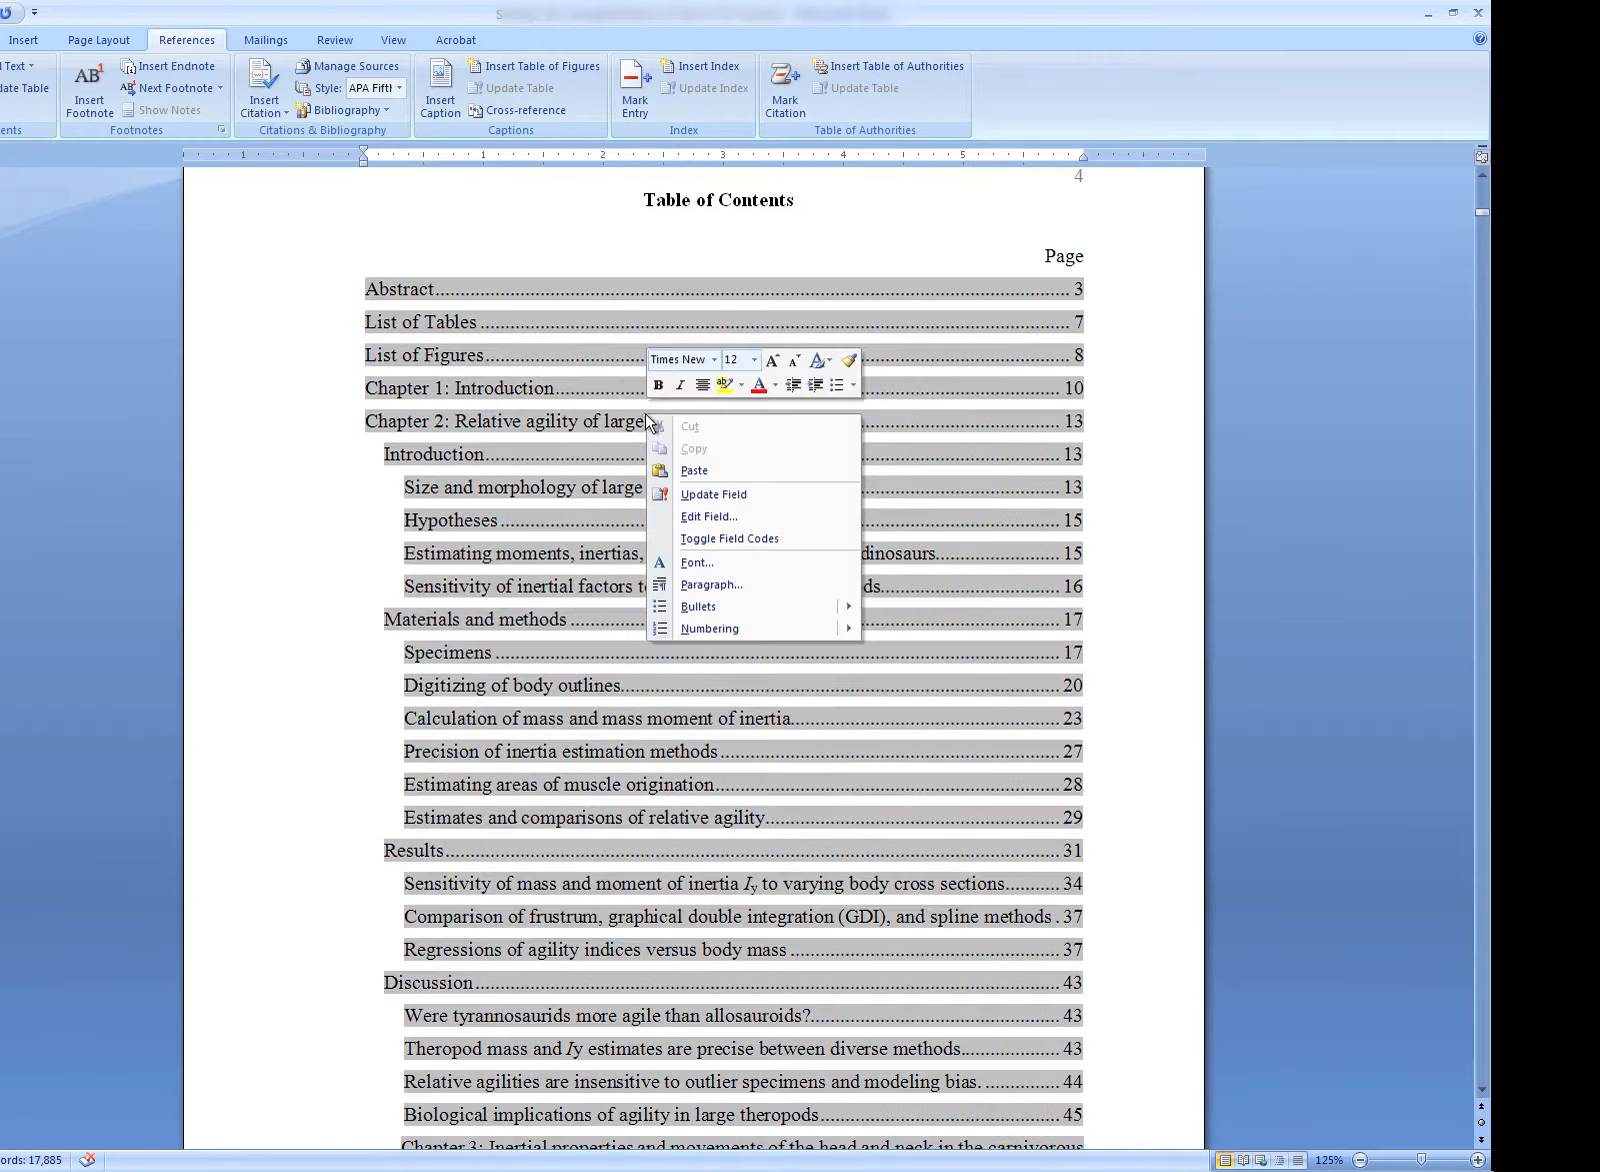
pyautogui.click(714, 494)
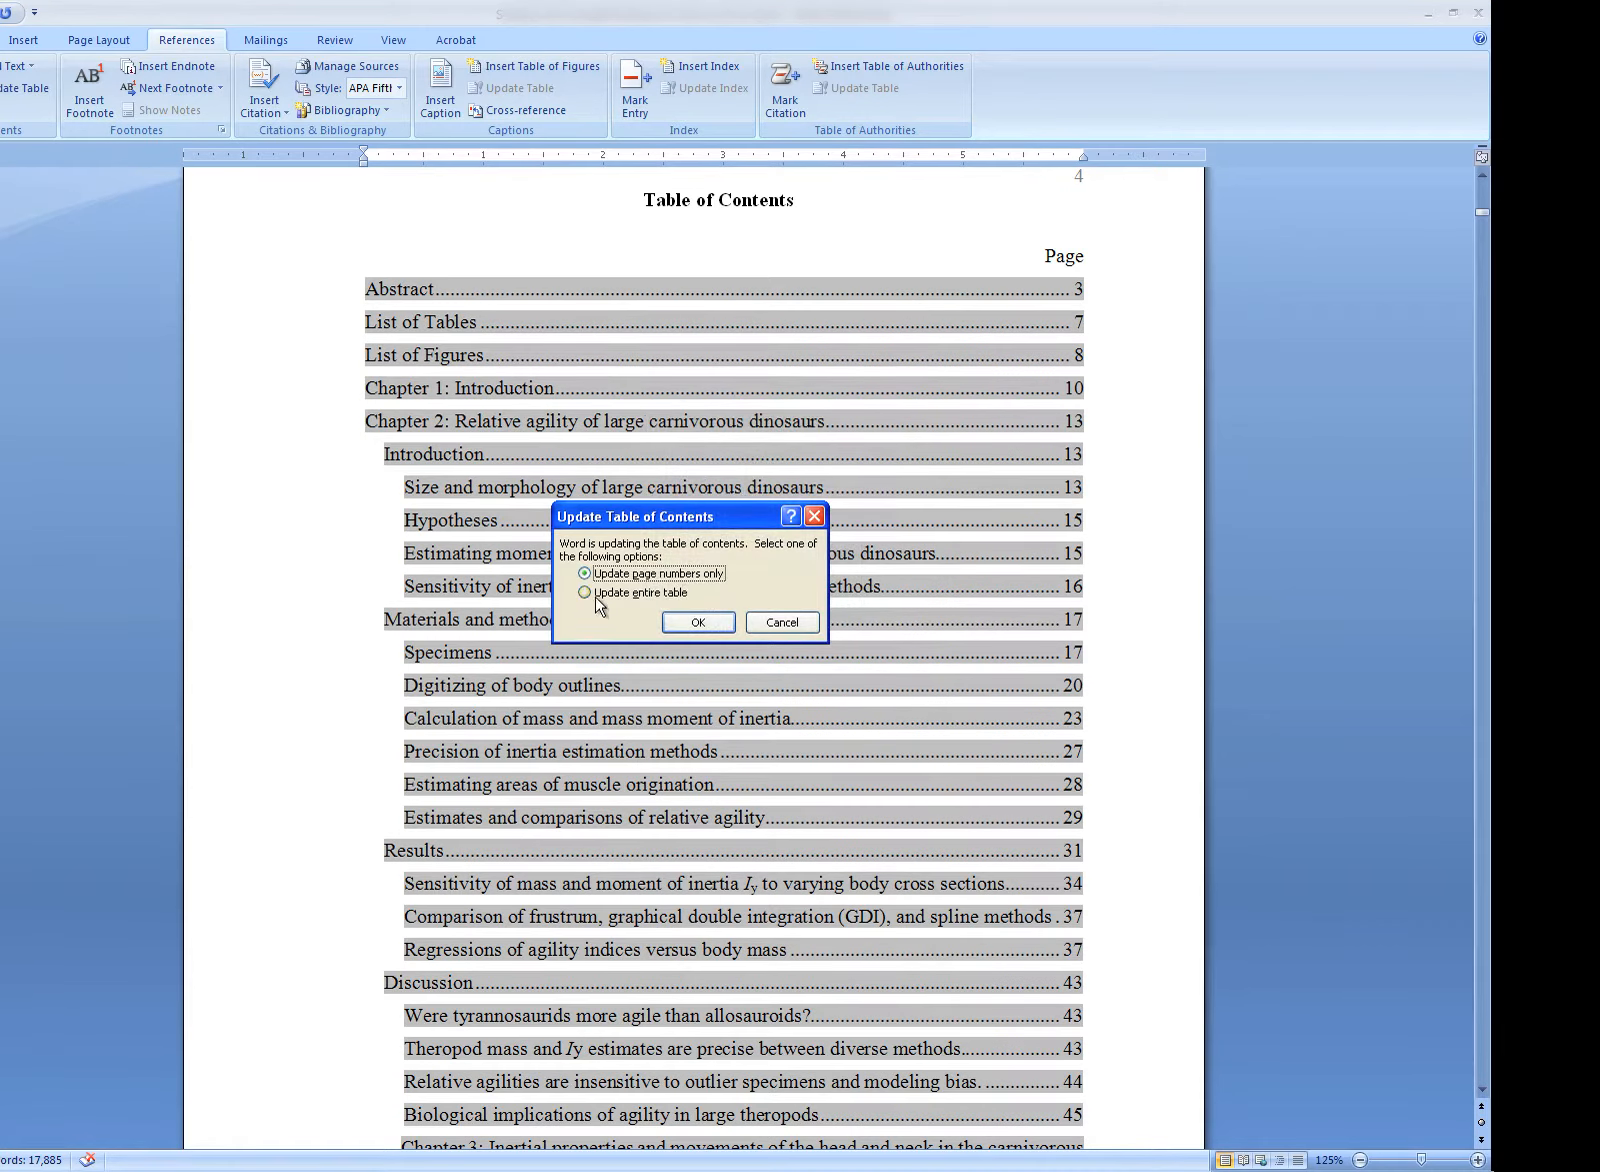
pyautogui.click(585, 592)
pyautogui.click(698, 622)
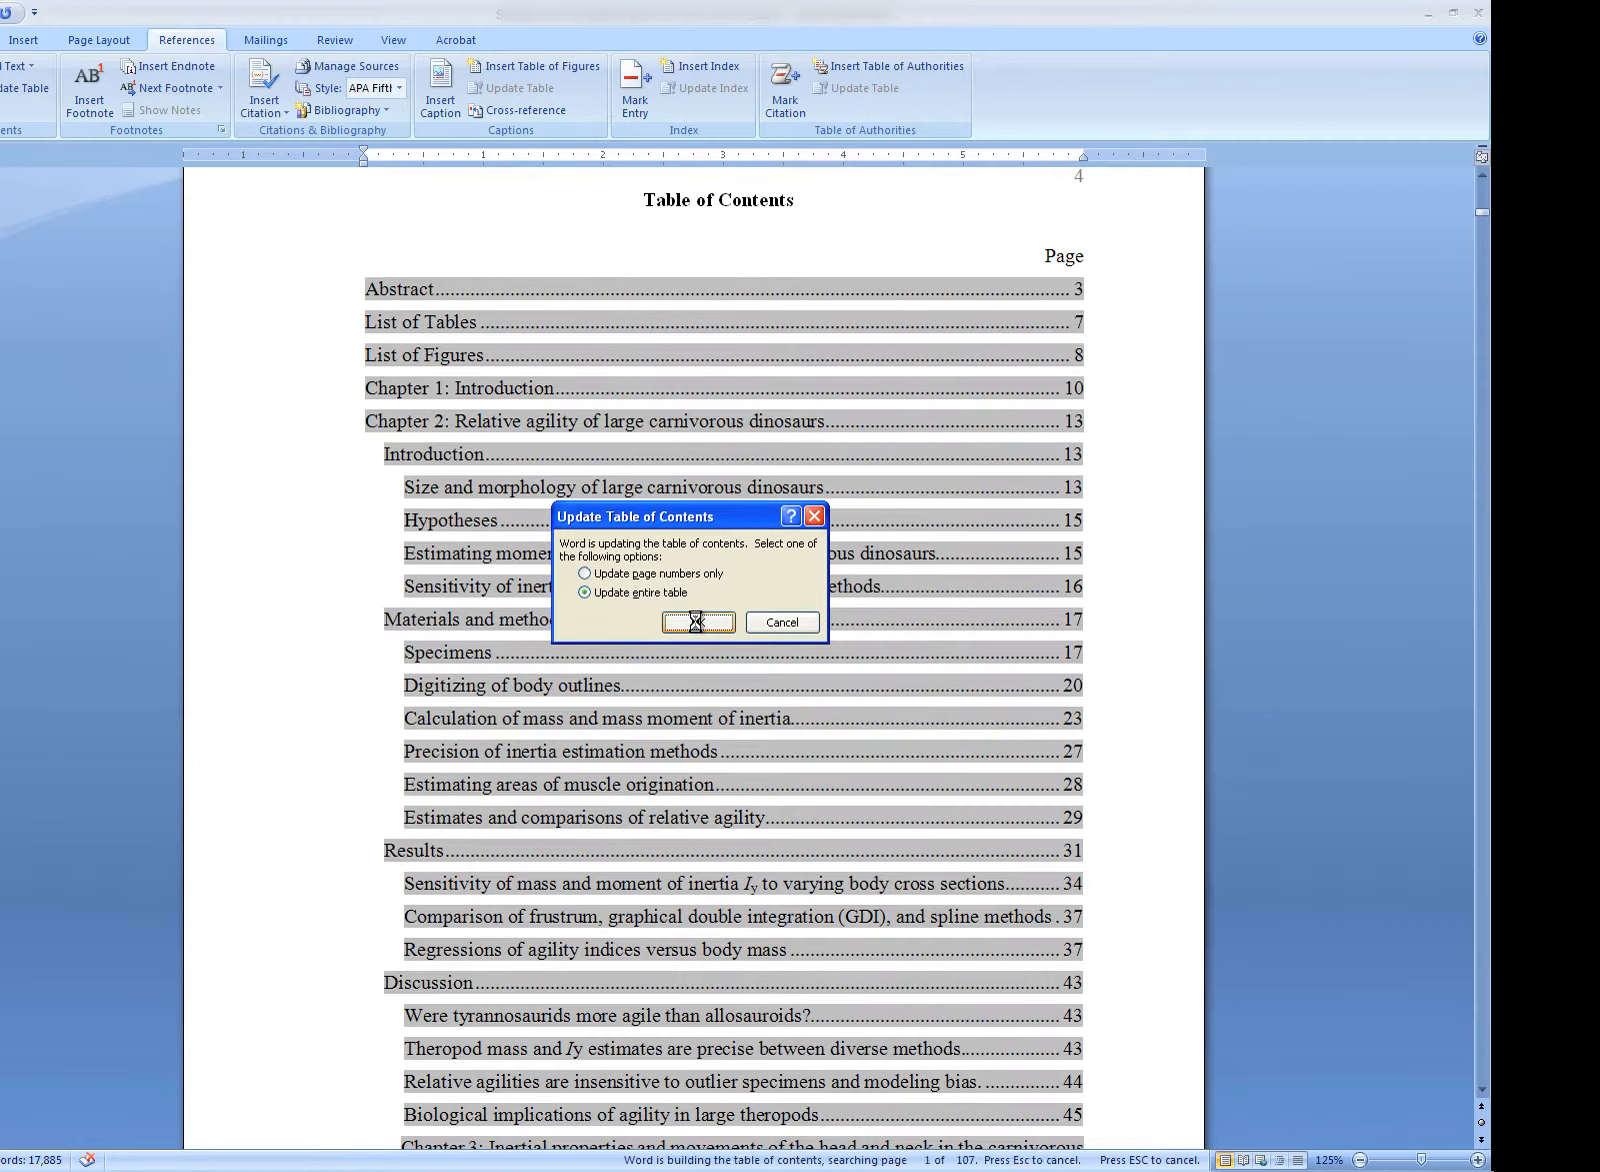